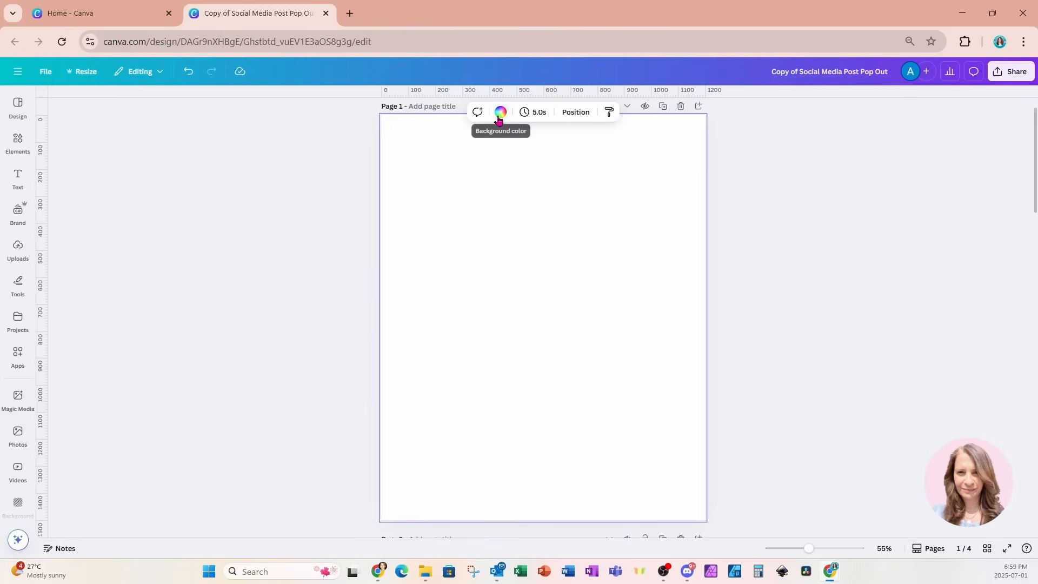
Change the page background from white to light grey and bring up the Elements library
left_click(500, 112)
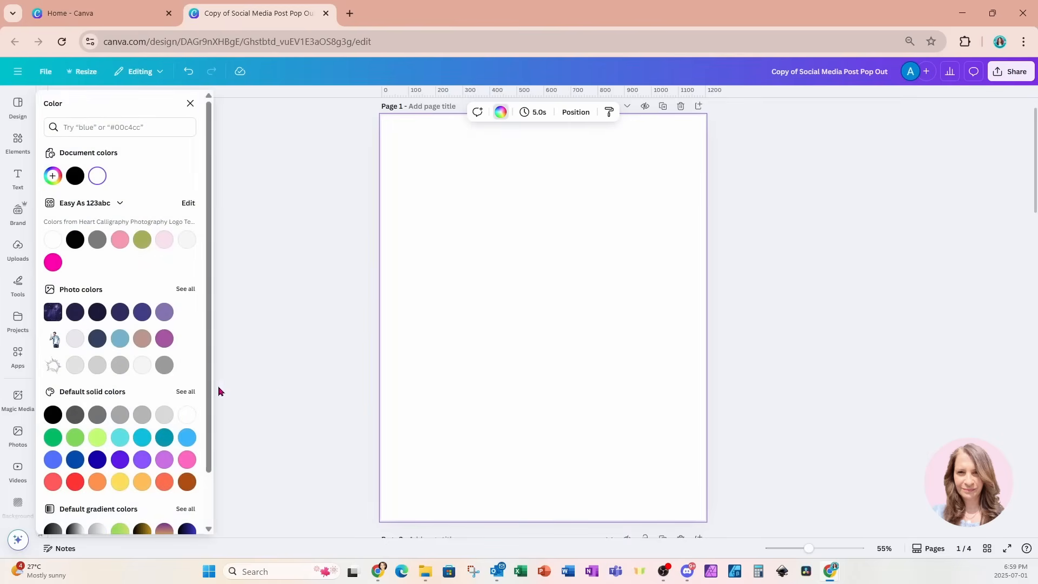
left_click(164, 365)
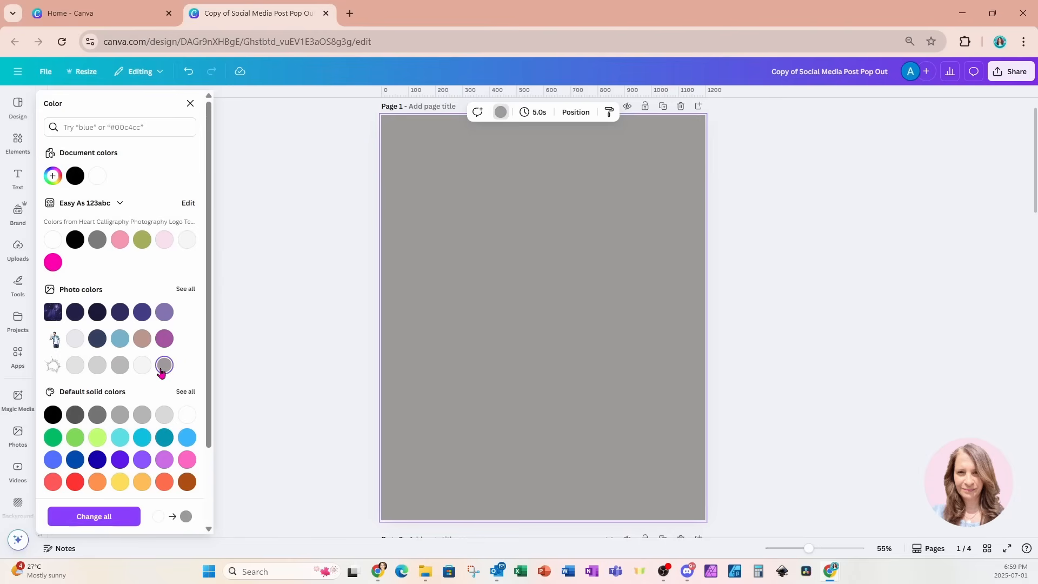
left_click(97, 365)
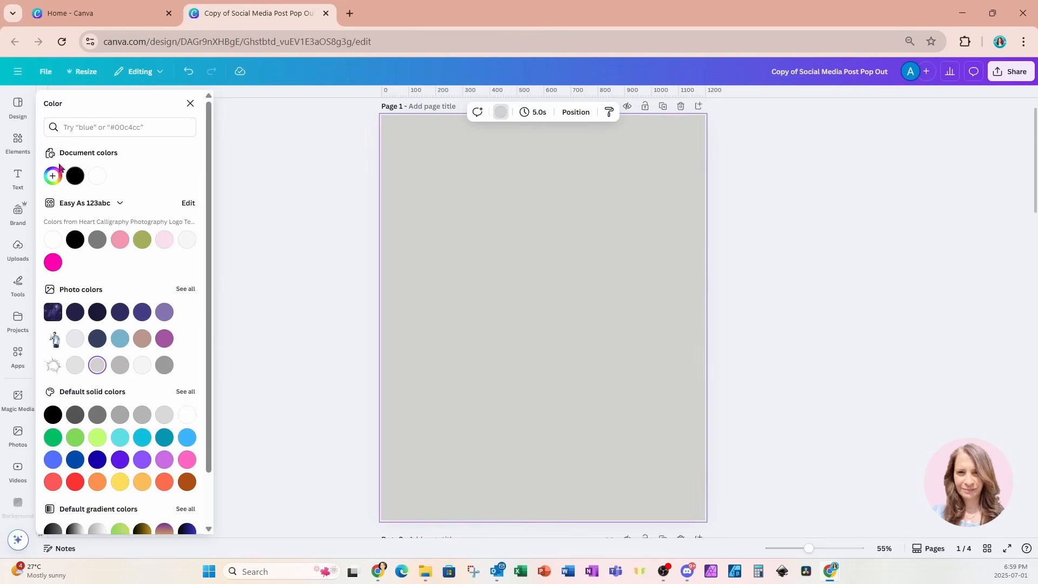
left_click(17, 141)
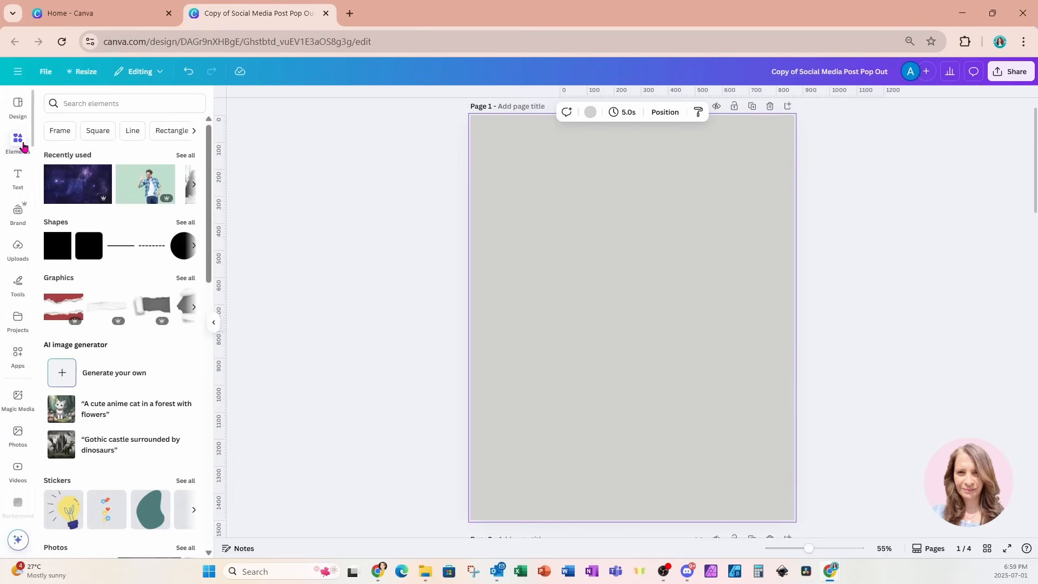
Add a pink square, move it top-left and enlarge it to about 986 × 1,387
left_click(53, 249)
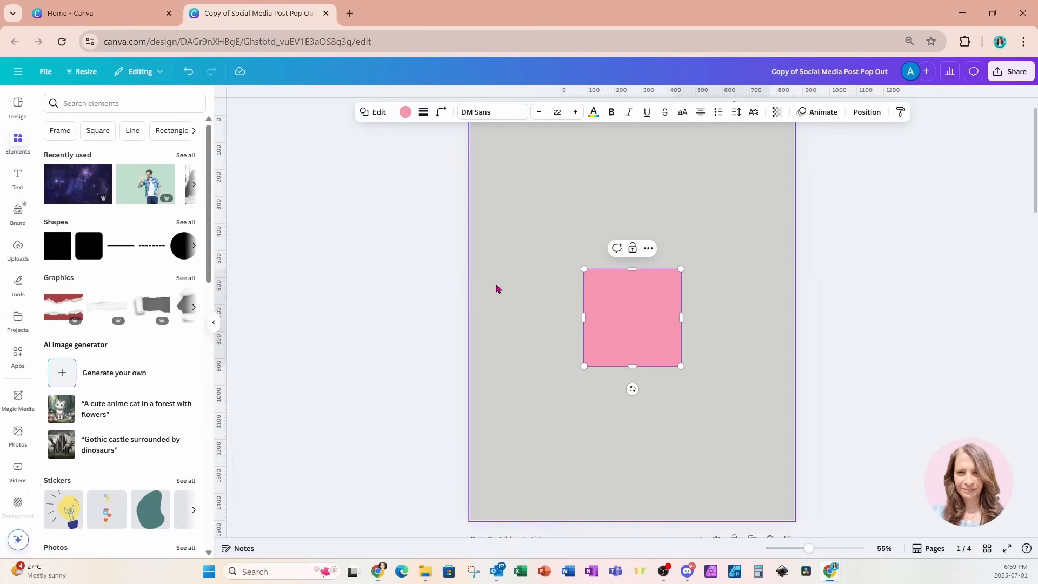
double_click(621, 323)
left_click(709, 287)
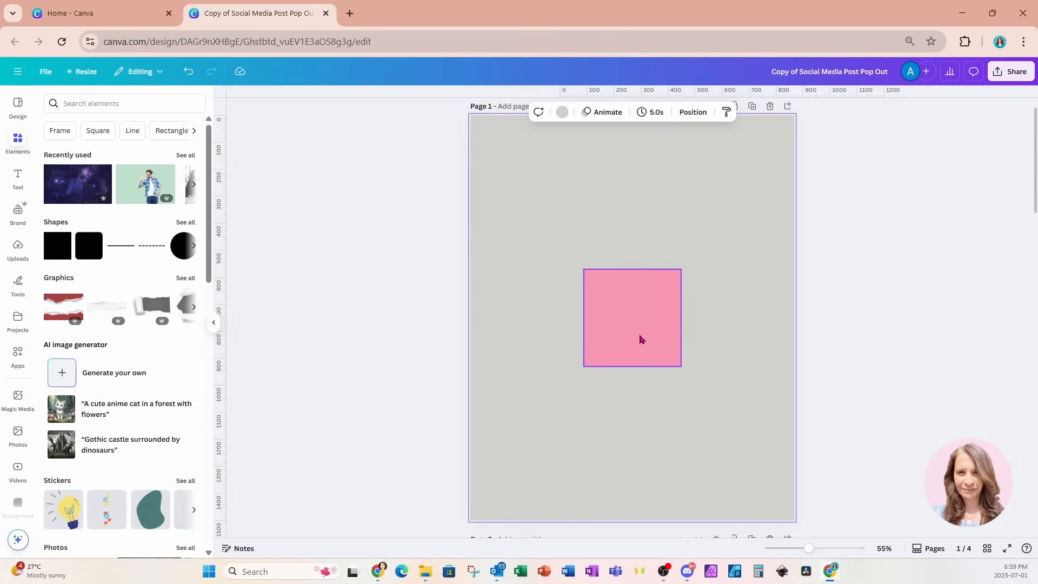
left_click_drag(640, 339, 550, 202)
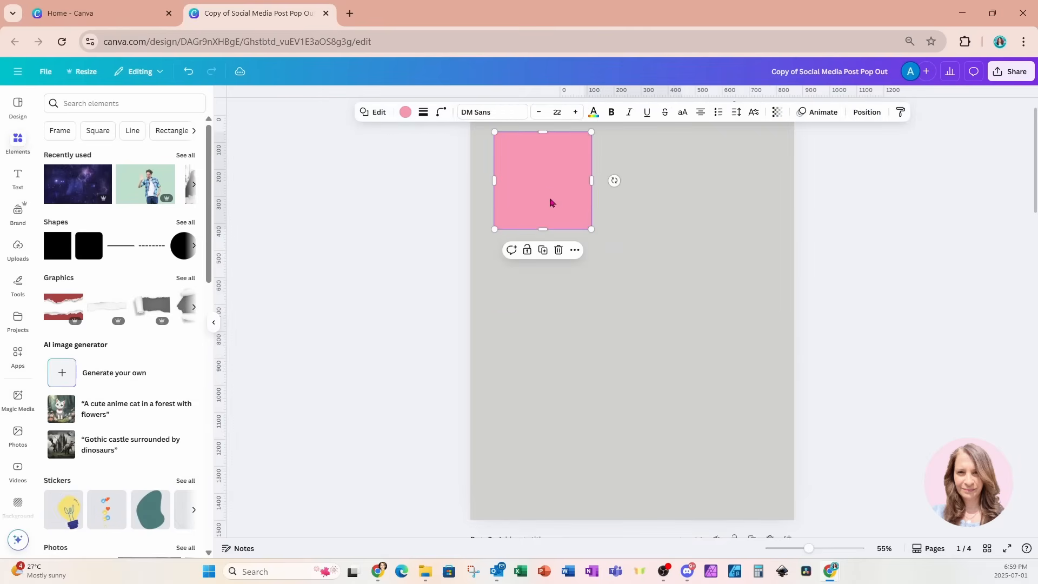
left_click(651, 265)
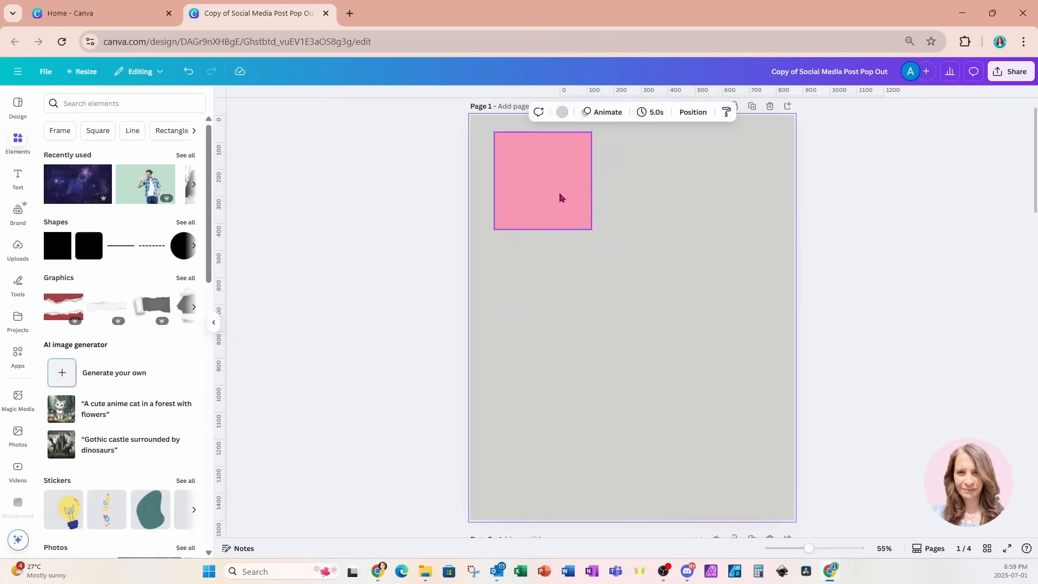
left_click(560, 197)
left_click_drag(555, 195, 561, 195)
left_click_drag(596, 228, 762, 502)
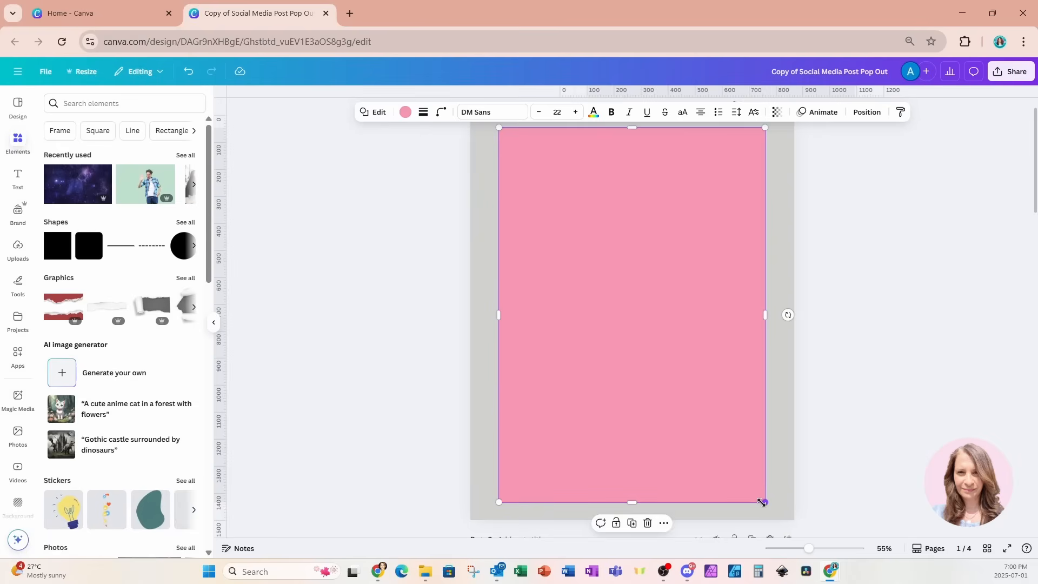
Make the large rectangle white and round its corners to 18
left_click(406, 112)
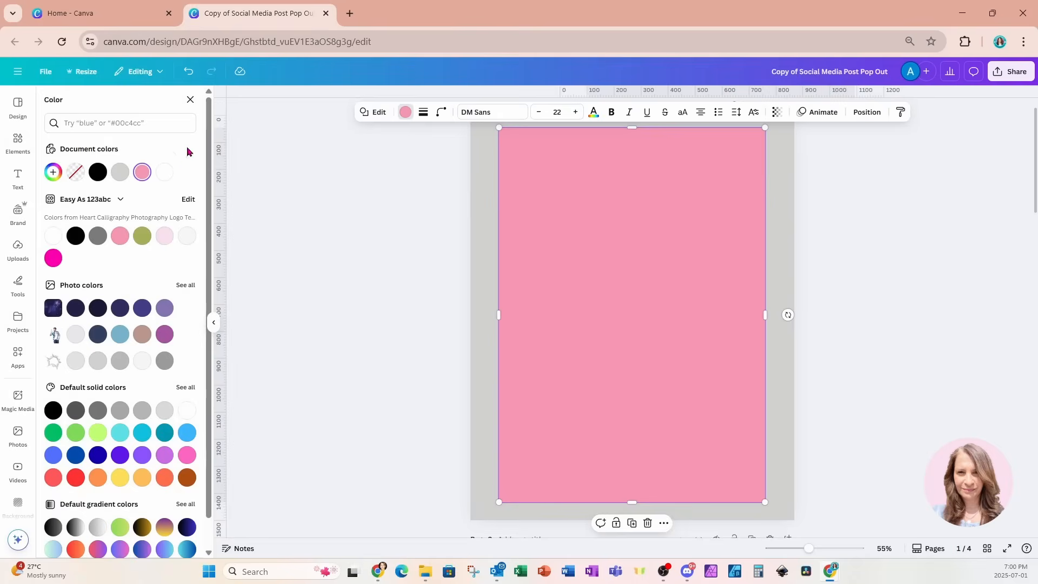
left_click(53, 236)
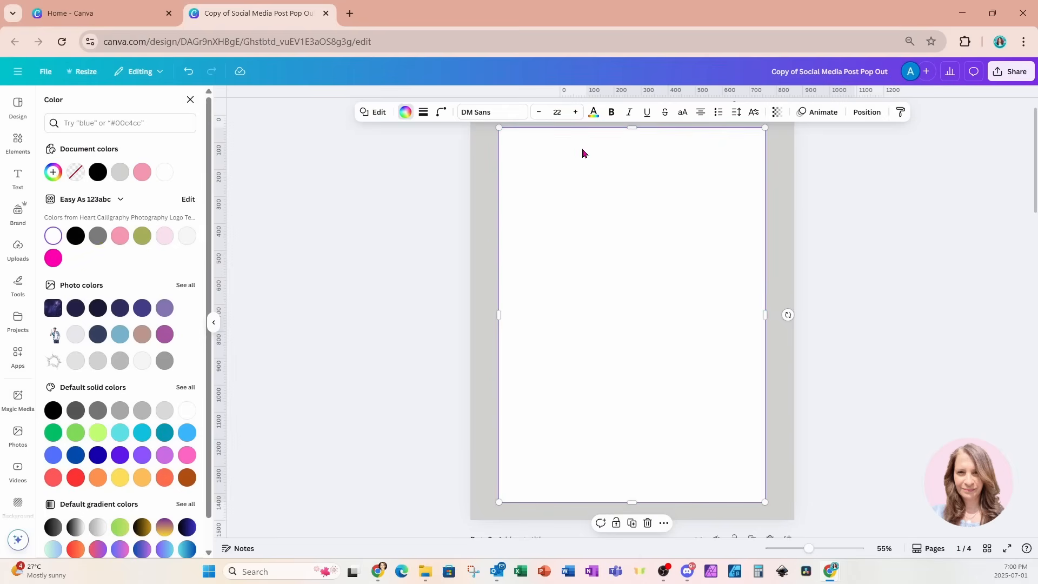
left_click(442, 114)
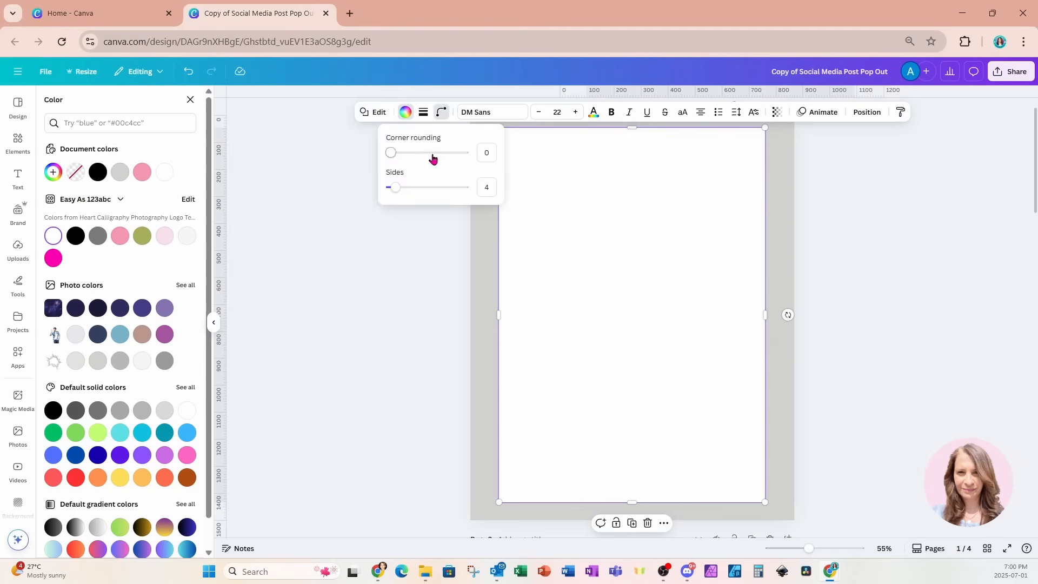
left_click(391, 152)
left_click_drag(393, 156, 405, 156)
Add a new pink square in the centre of the white card
left_click(776, 149)
left_click(776, 149)
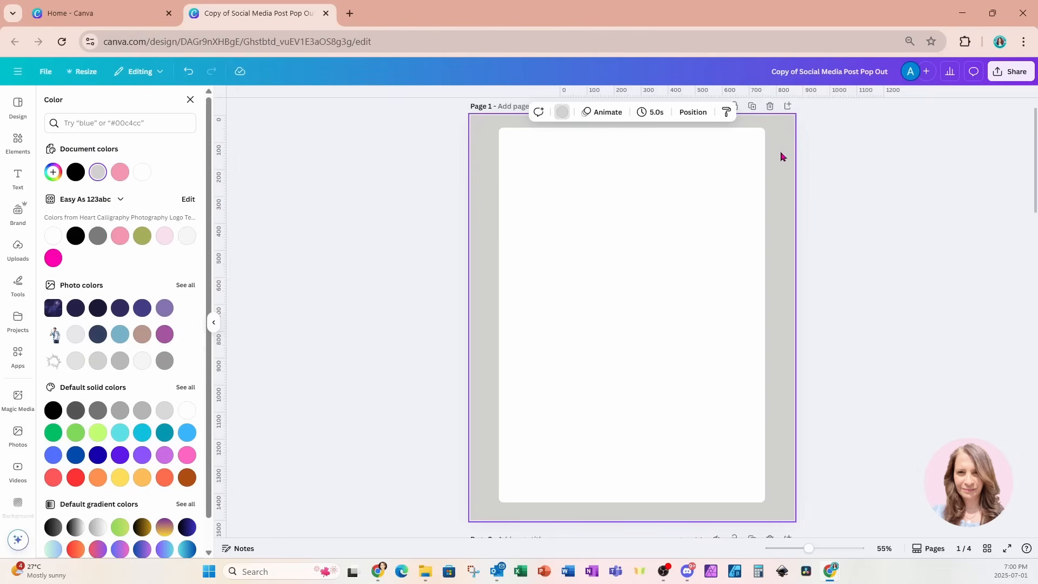
left_click(604, 280)
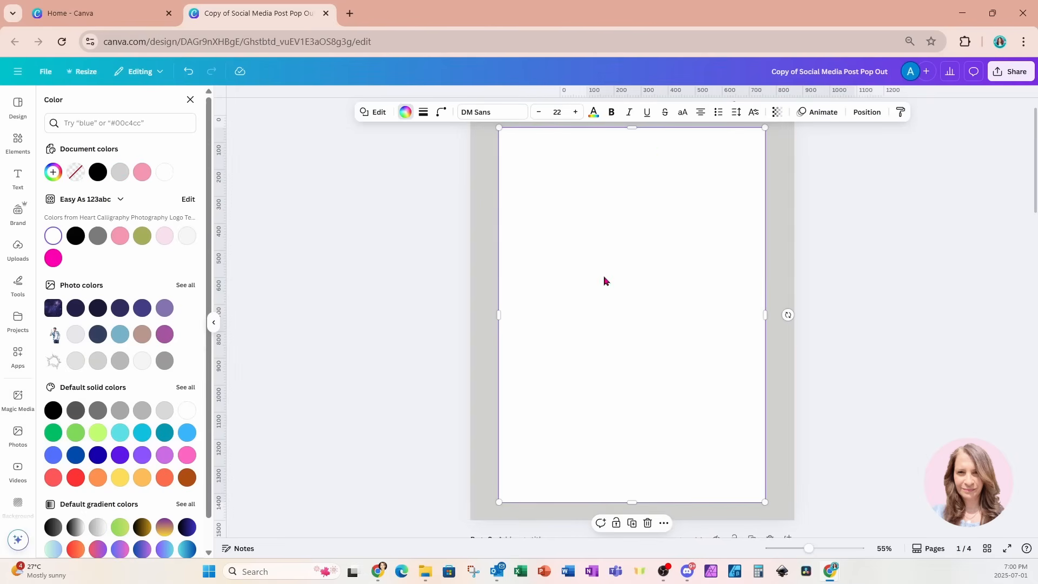
key("r")
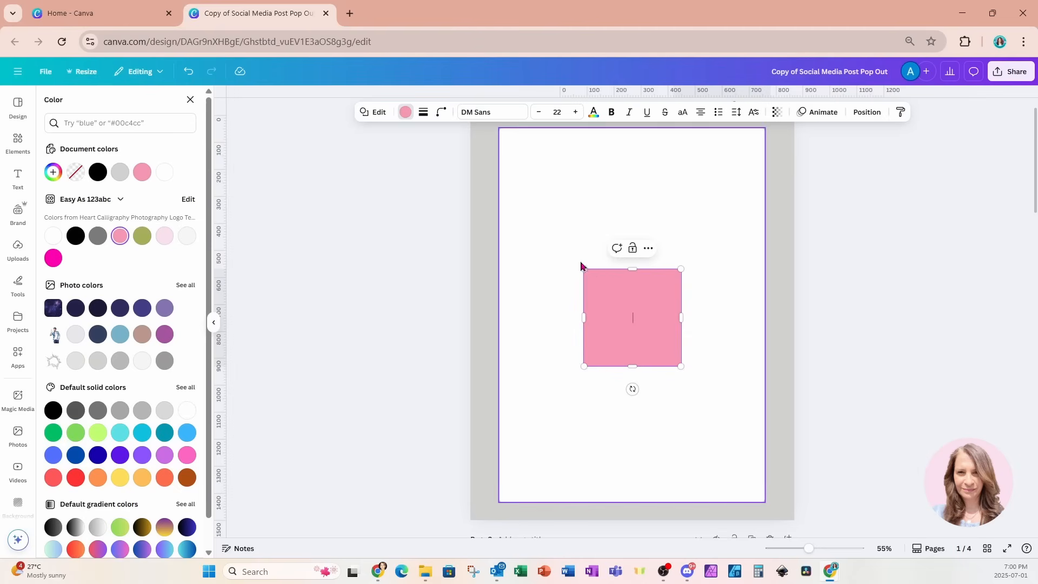
Enlarge the new square inside the card, colour it light grey, and round its corners to about 17
left_click_drag(614, 301, 555, 222)
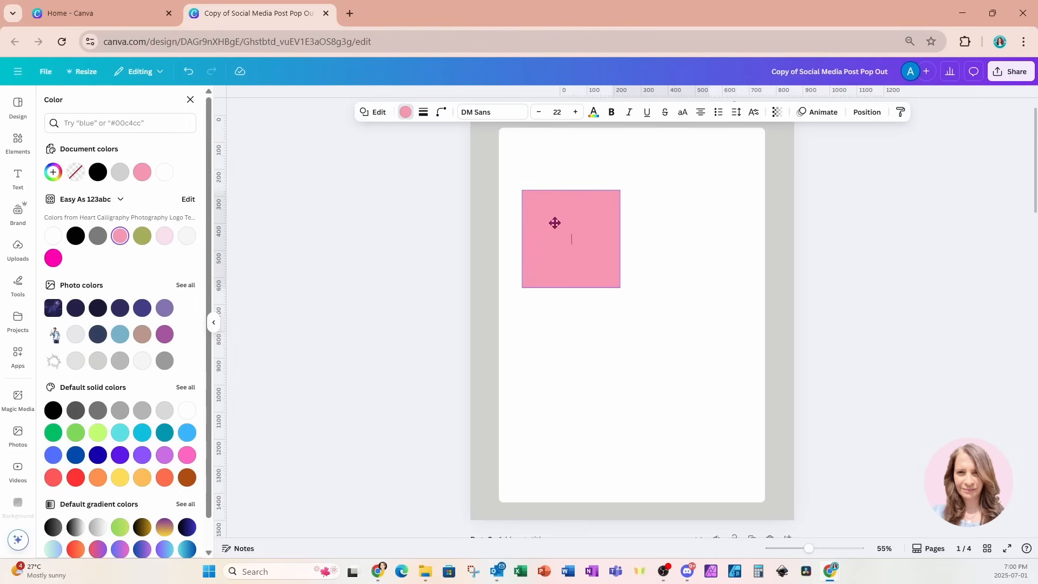
left_click_drag(619, 287, 739, 456)
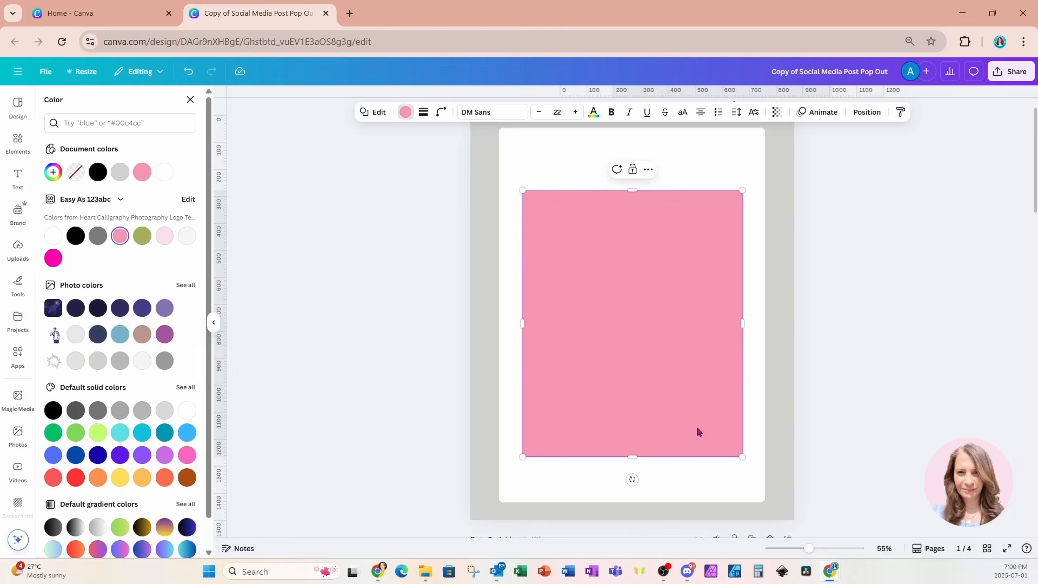
left_click(406, 113)
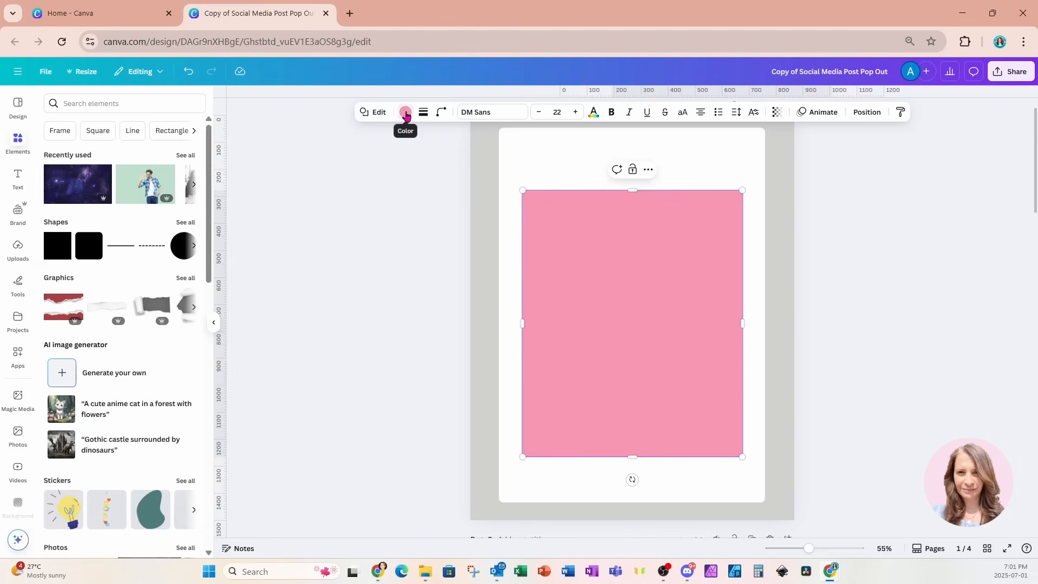
left_click(406, 112)
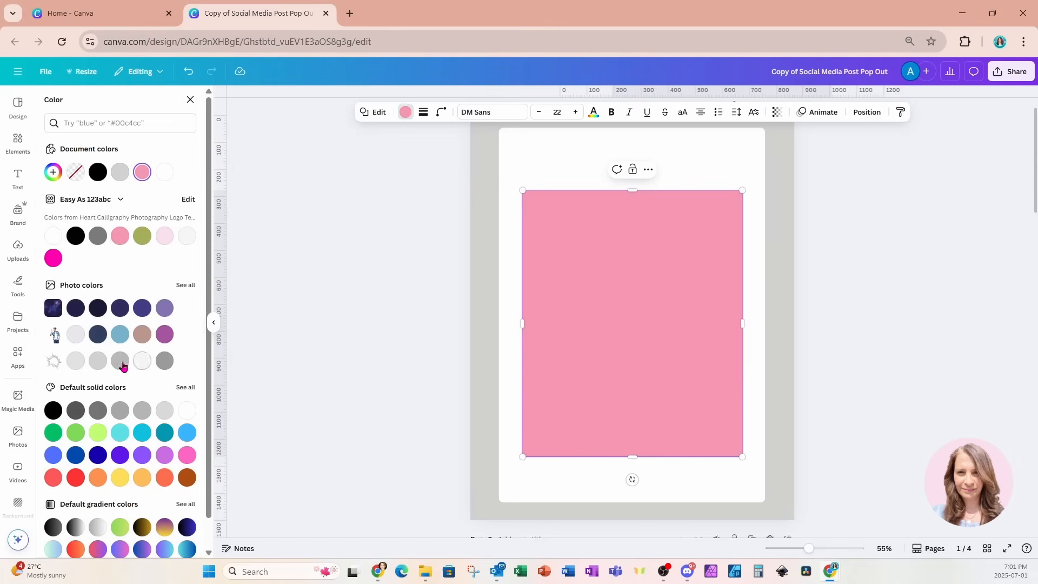
left_click(78, 365)
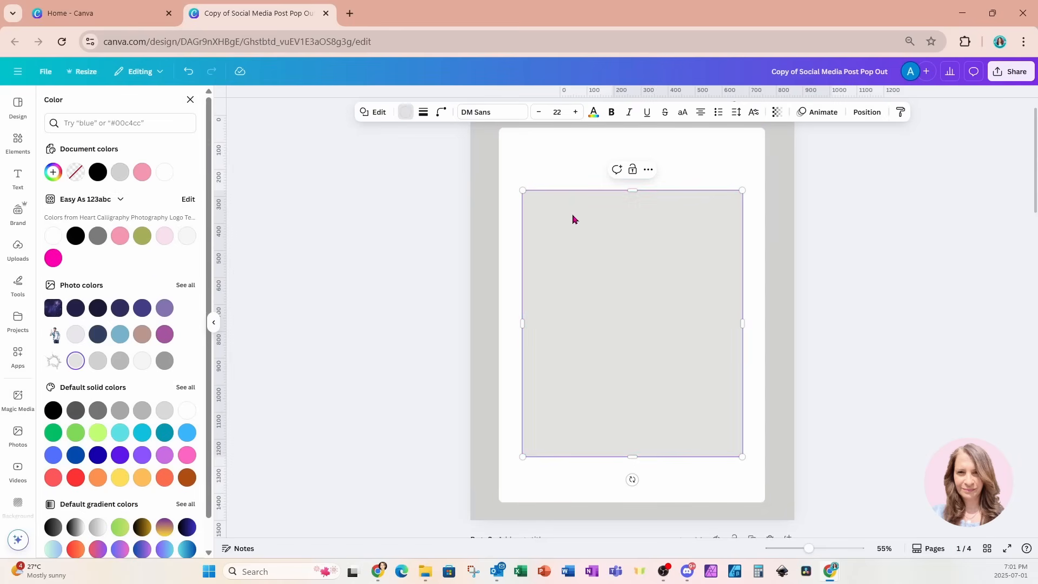
left_click(443, 114)
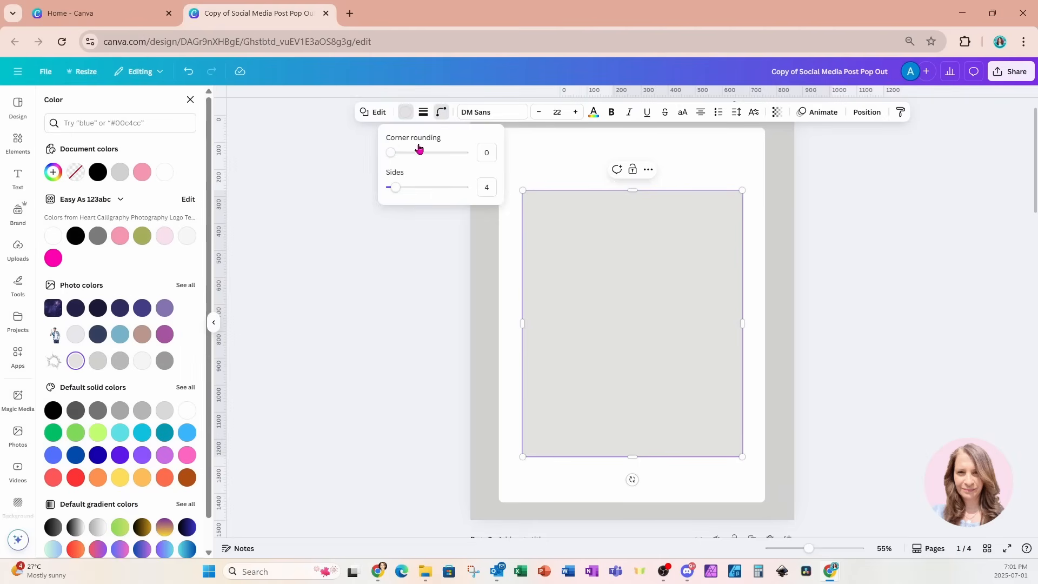
left_click_drag(390, 152, 404, 158)
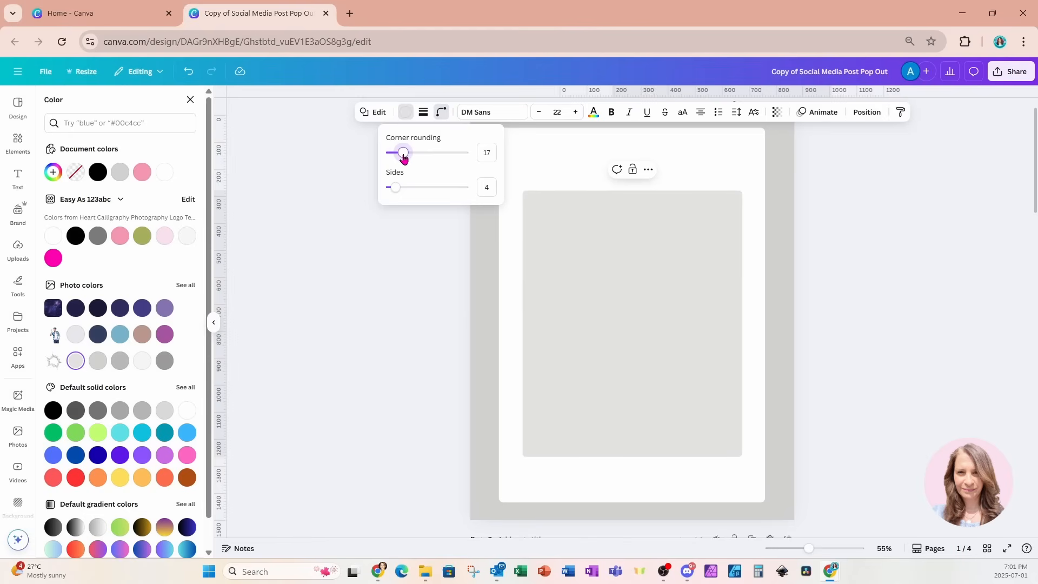
left_click(710, 158)
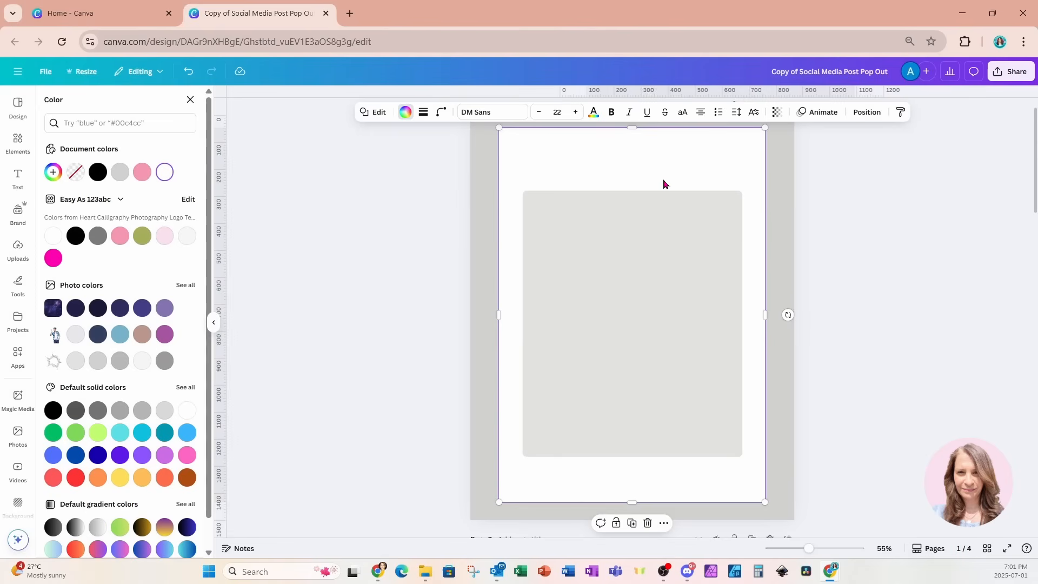
Search Elements for 'circle' and place a small circular photo frame at the card's top-left
left_click(18, 142)
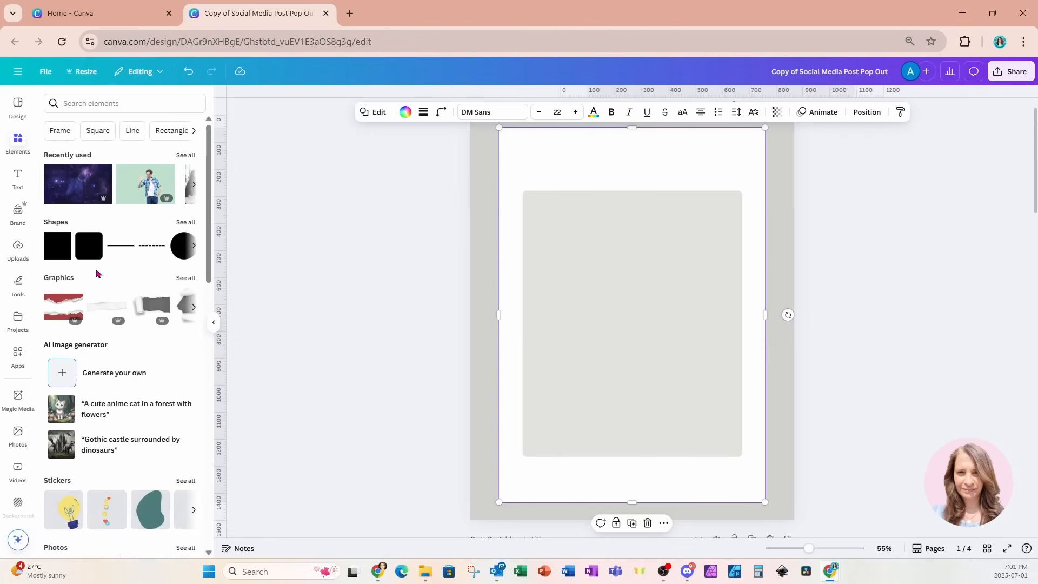
left_click(116, 103)
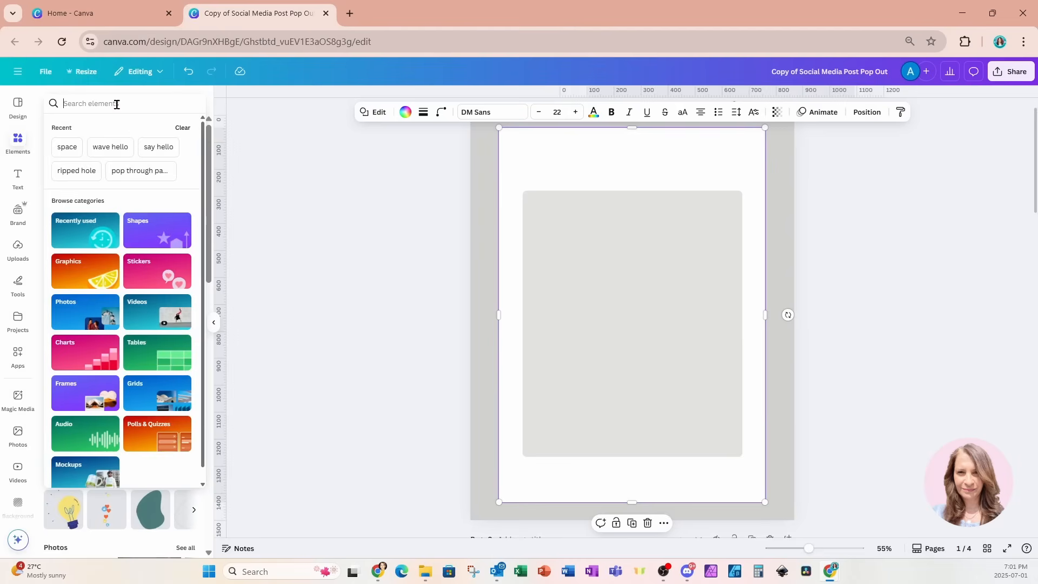
type("fra")
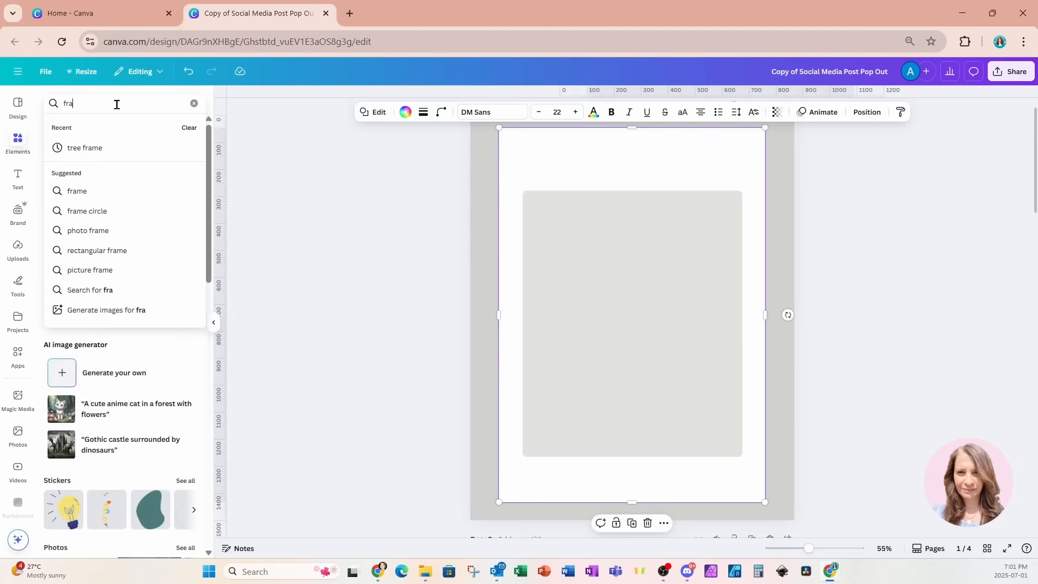
key("BackSpace")
key("BackSpace")
key("BackSpace")
type("circle")
key("Return")
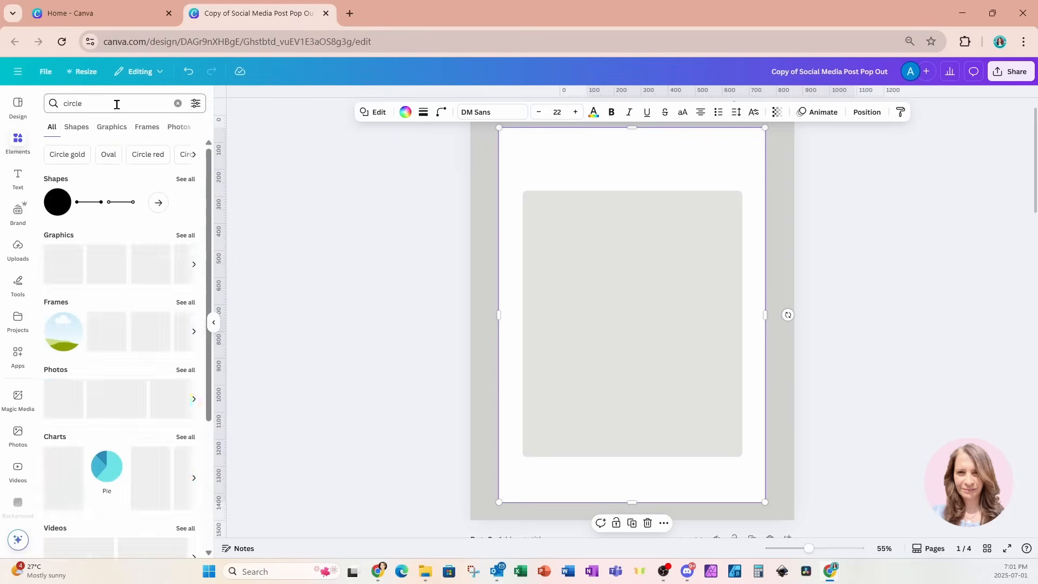
left_click(74, 353)
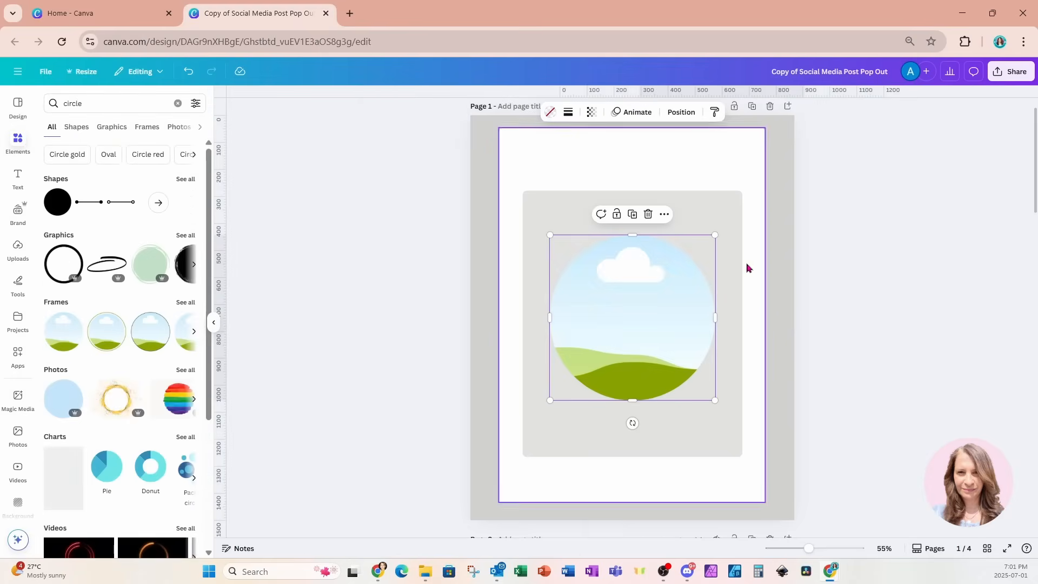
left_click_drag(715, 235, 546, 179)
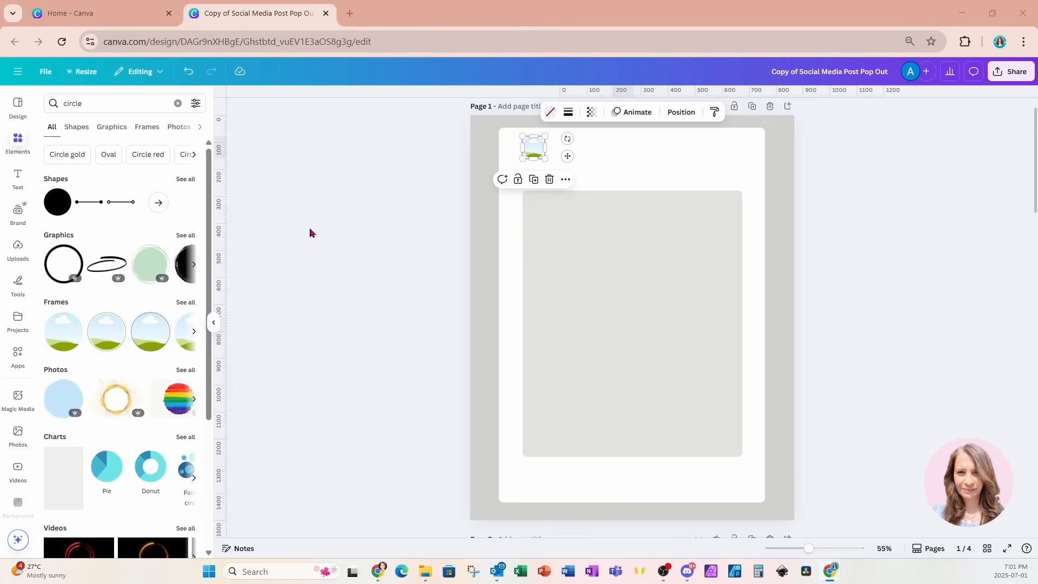
left_click(19, 184)
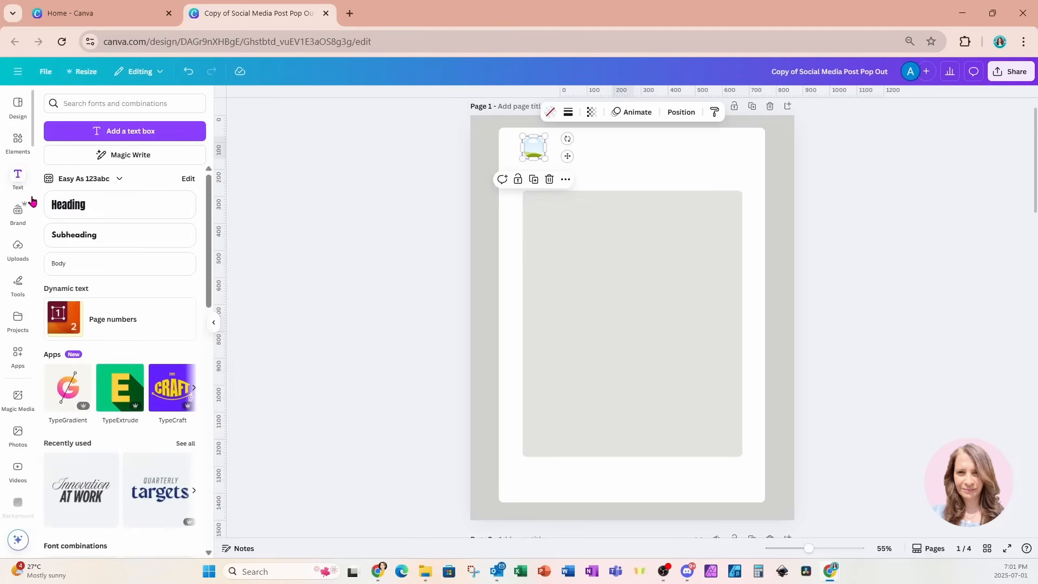
Add a left-aligned heading with the profile name beside the circle frame
left_click(64, 209)
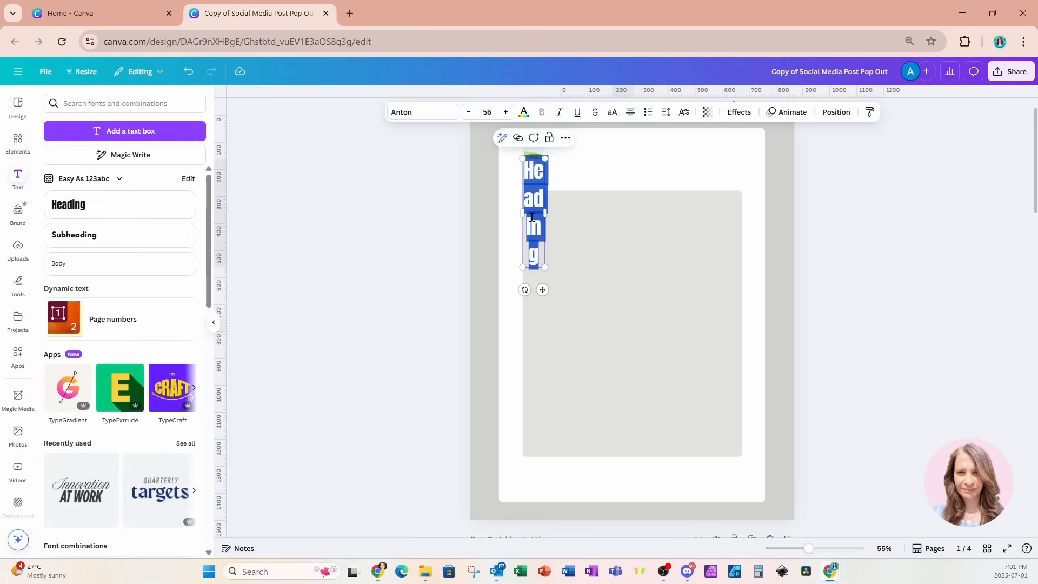
left_click_drag(550, 216, 645, 227)
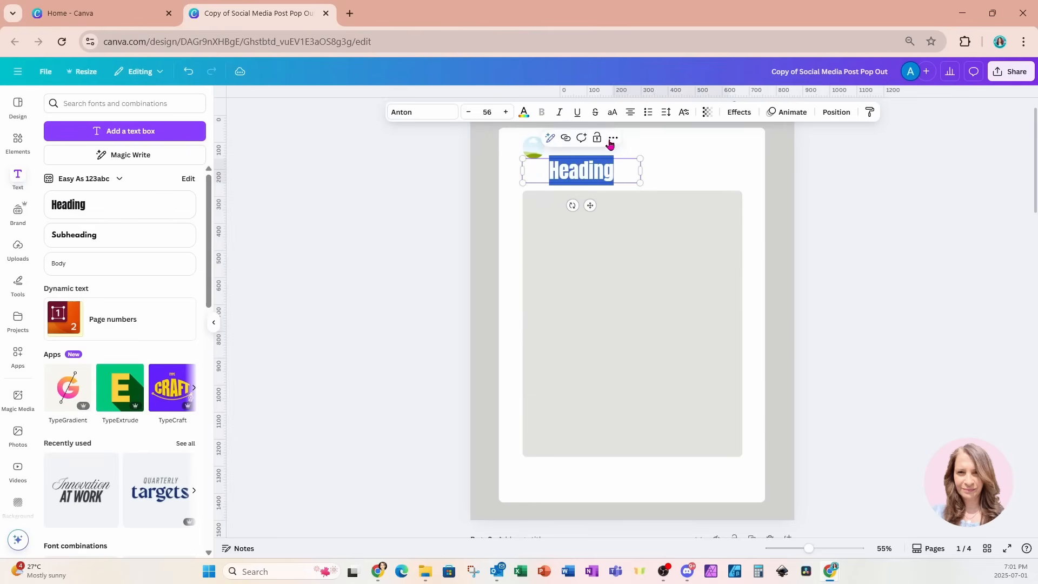
left_click(632, 113)
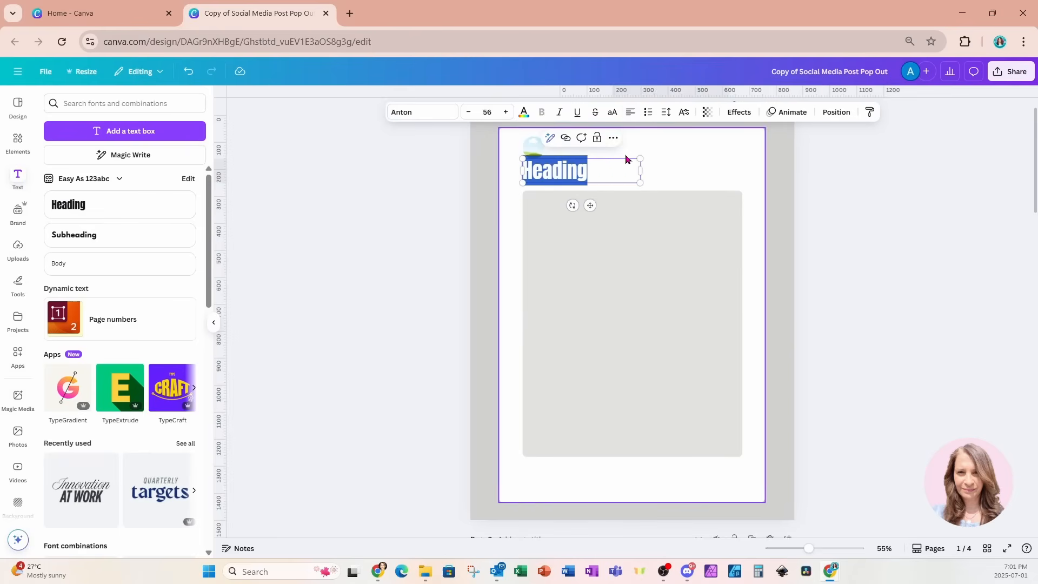
key("BackSpace")
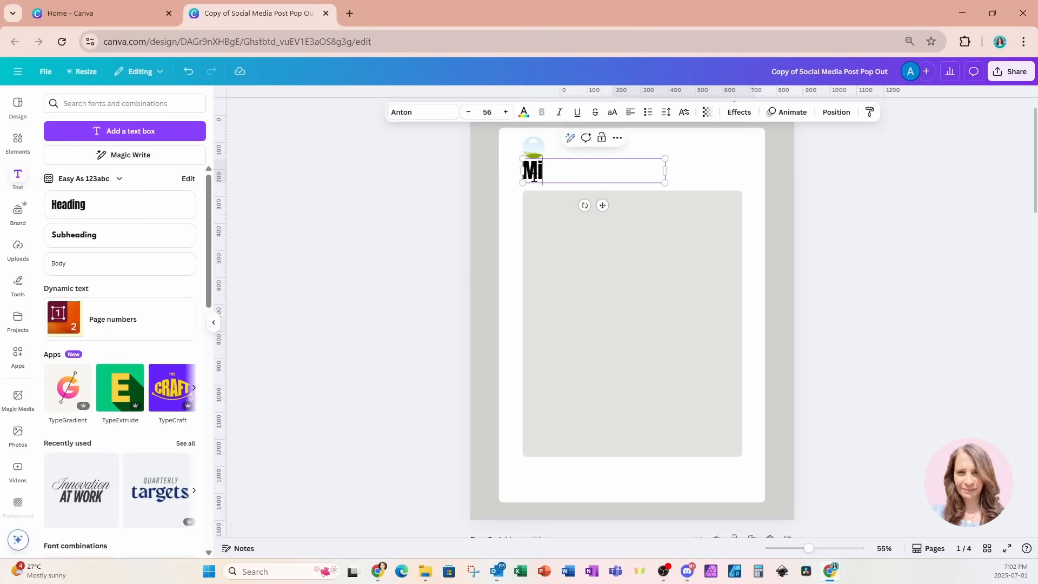
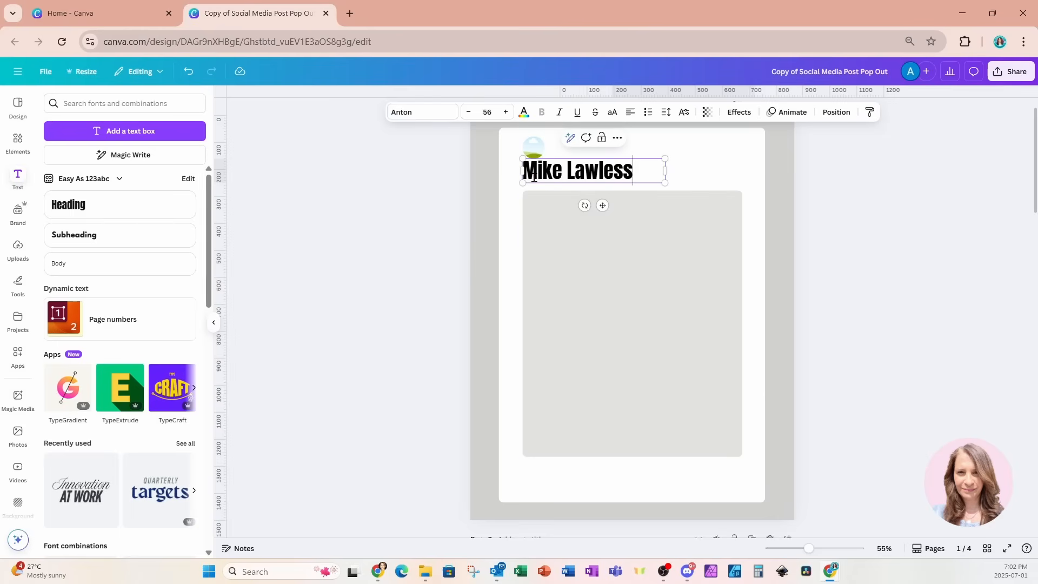
left_click(603, 231)
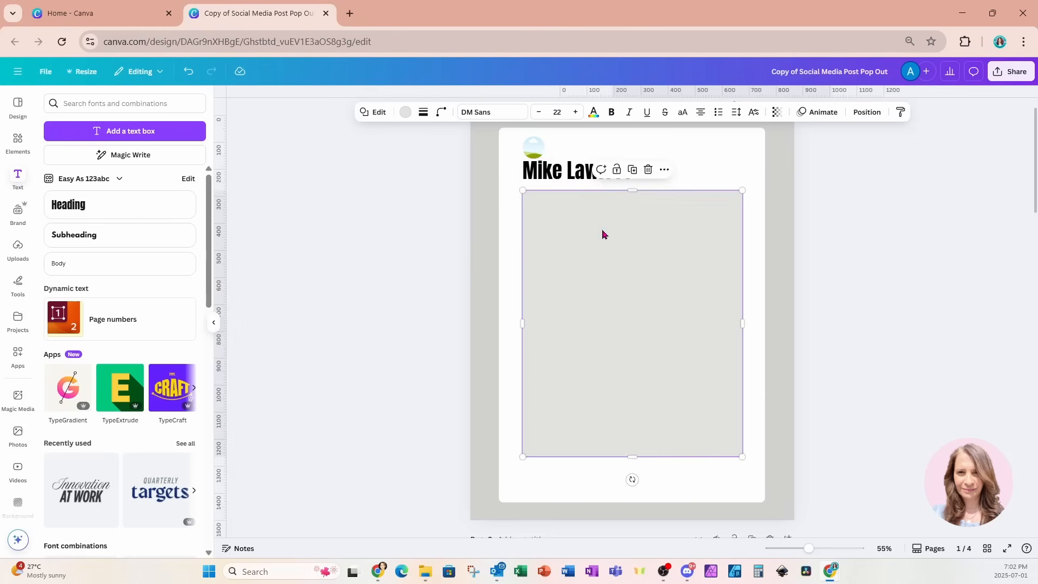
left_click_drag(565, 171, 590, 144)
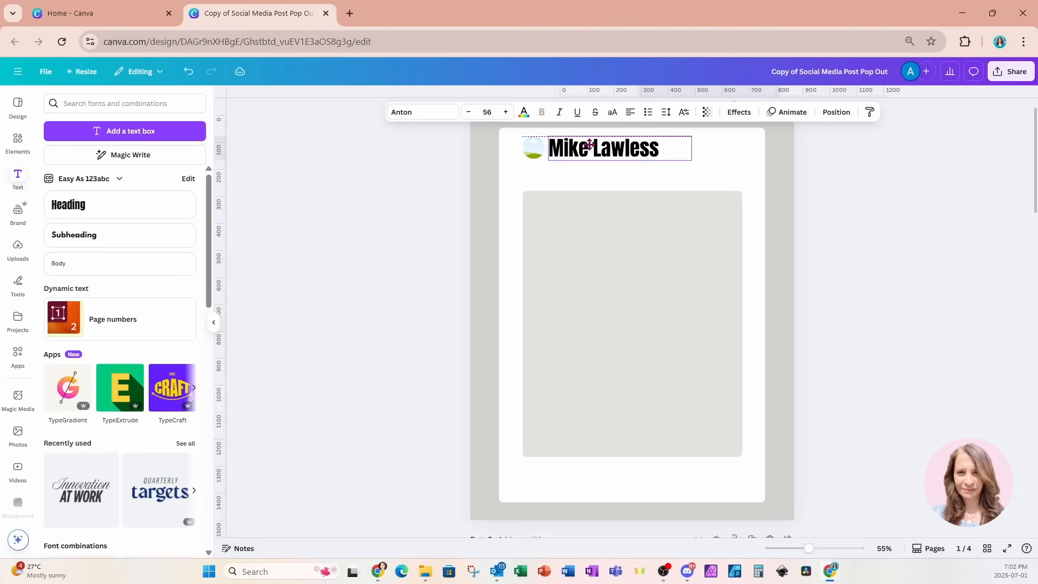
Set the name to bold Canva Sans and make it smaller
left_click(432, 116)
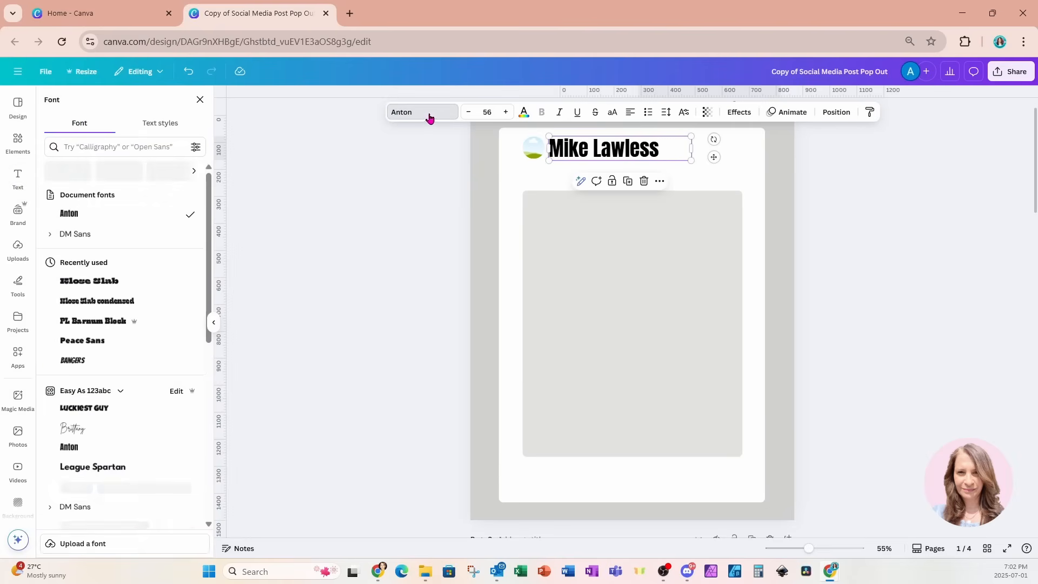
left_click(113, 146)
type("canva")
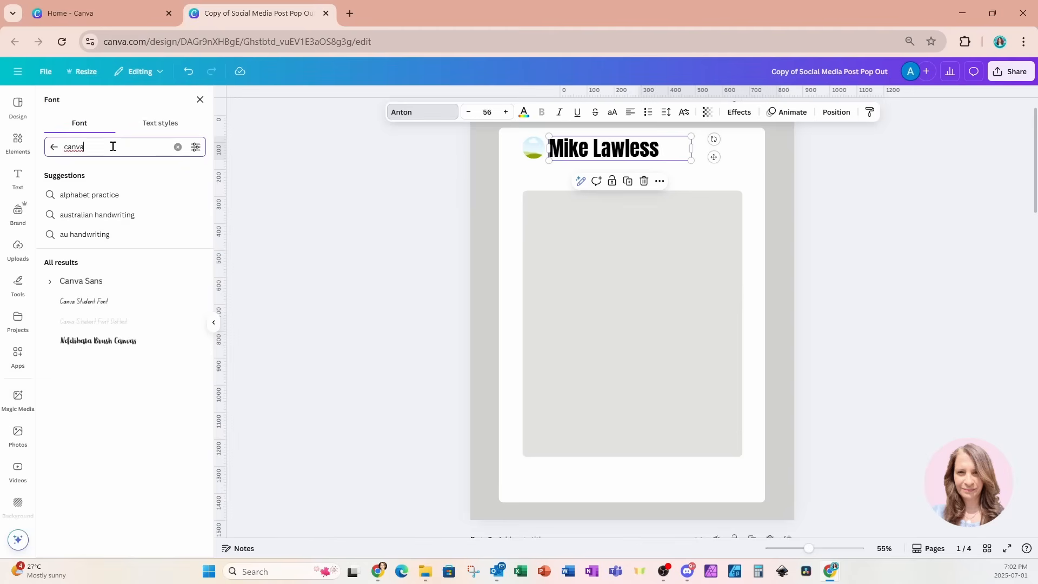
left_click(81, 282)
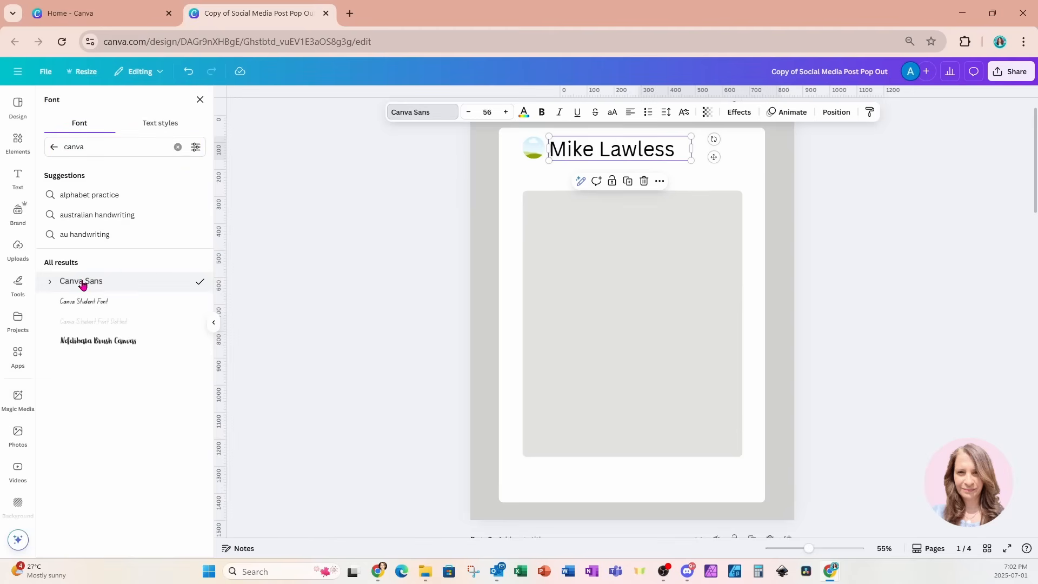
left_click(543, 112)
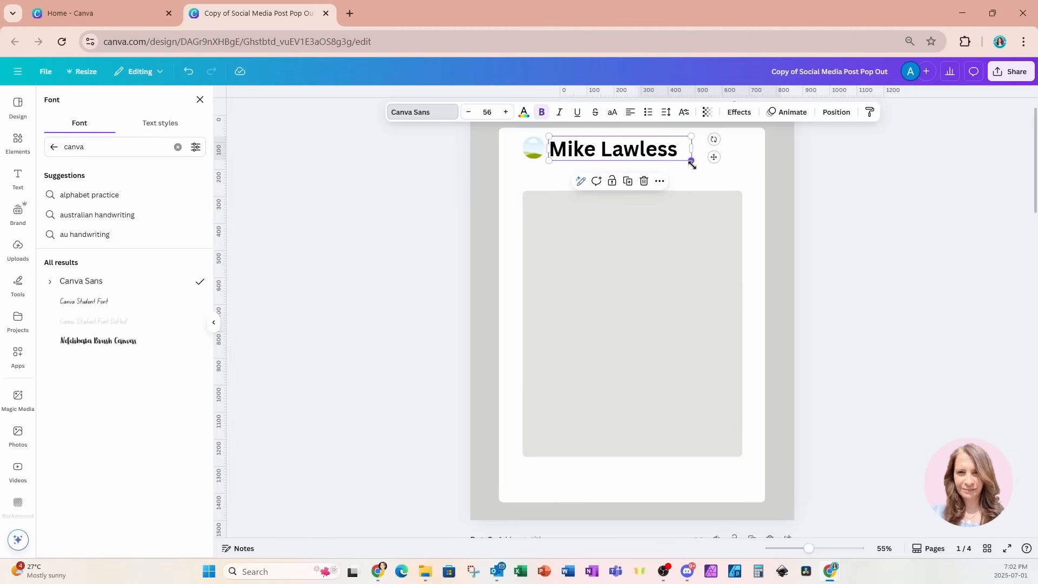
left_click_drag(691, 161, 601, 156)
left_click(644, 149)
left_click(620, 150)
Duplicate the name and change the copy to '100K followers' at size 21
left_click(602, 171)
double_click(602, 157)
type("100K")
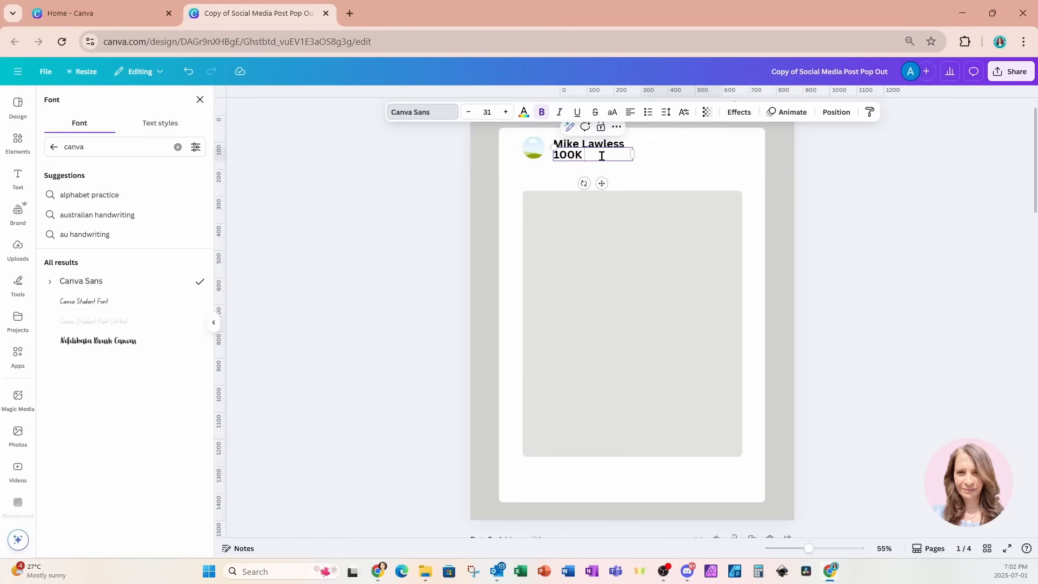
type(" followers")
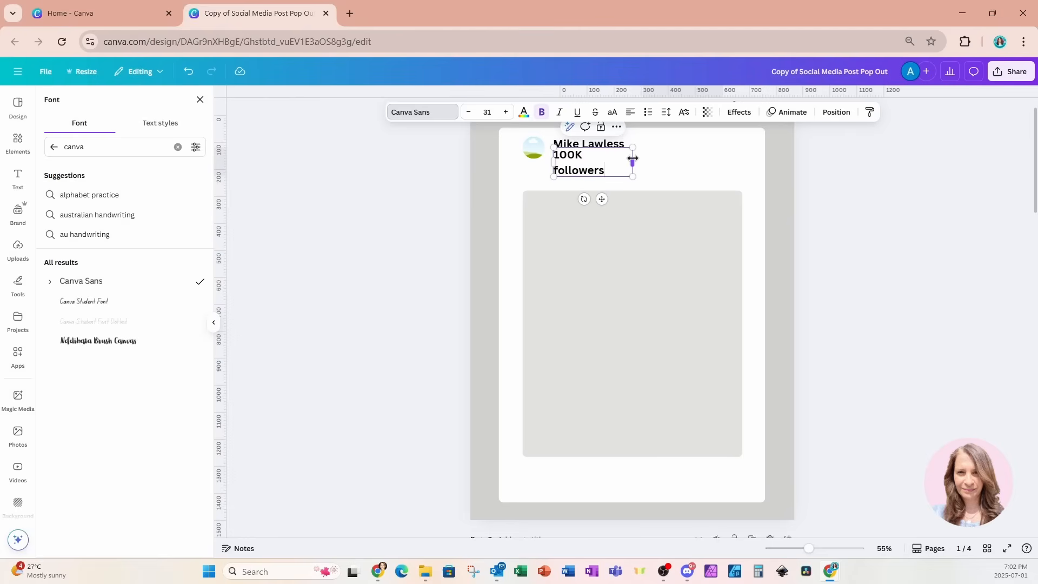
left_click_drag(633, 158, 640, 157)
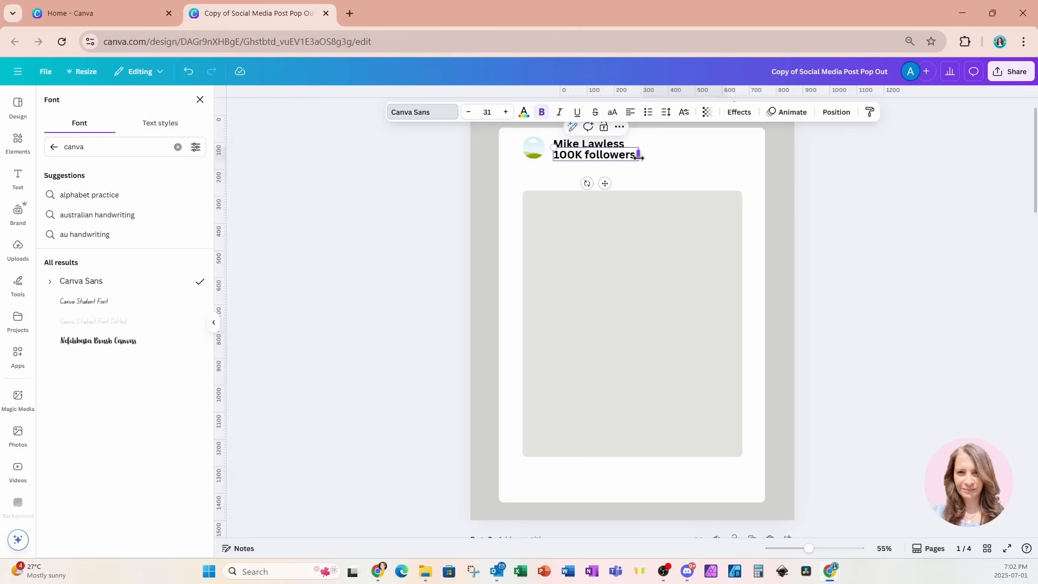
left_click(467, 112)
left_click(466, 112)
left_click(466, 112)
left_click(468, 112)
left_click(468, 113)
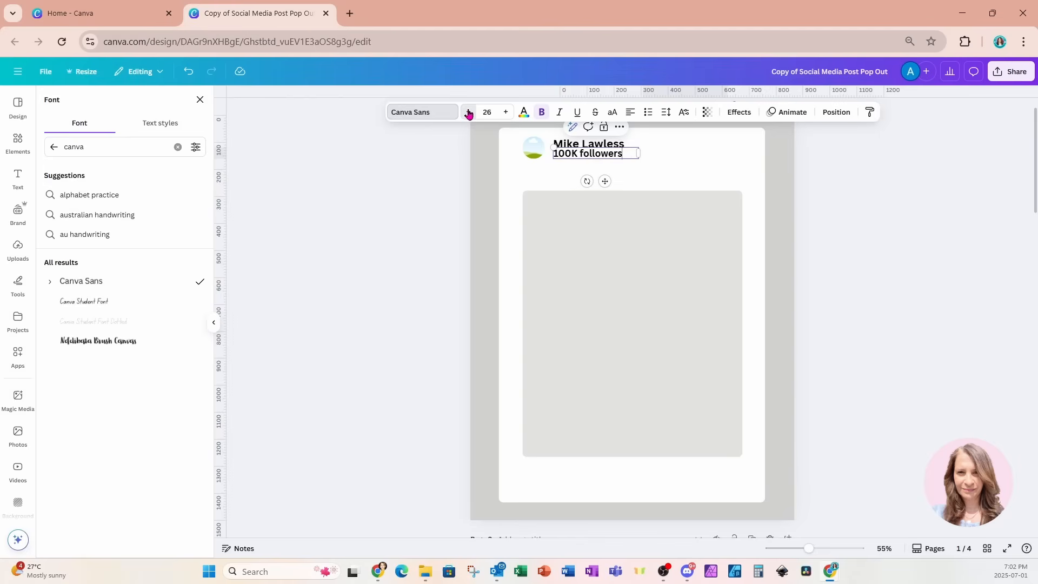
left_click(469, 113)
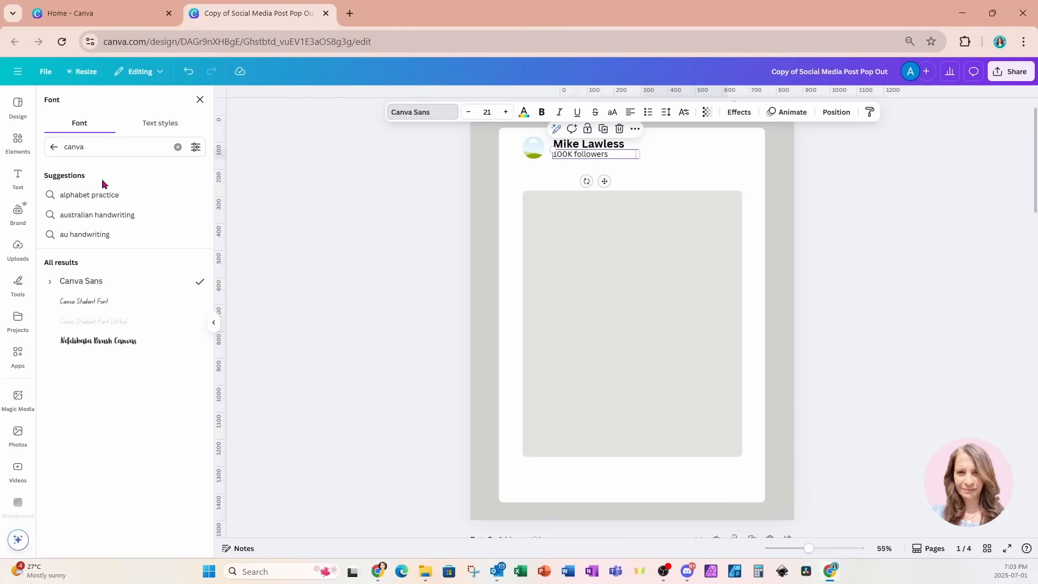
Search Elements for 'verified' and place a small blue badge, about 53 × 53, after the name
left_click(18, 142)
left_click(79, 103)
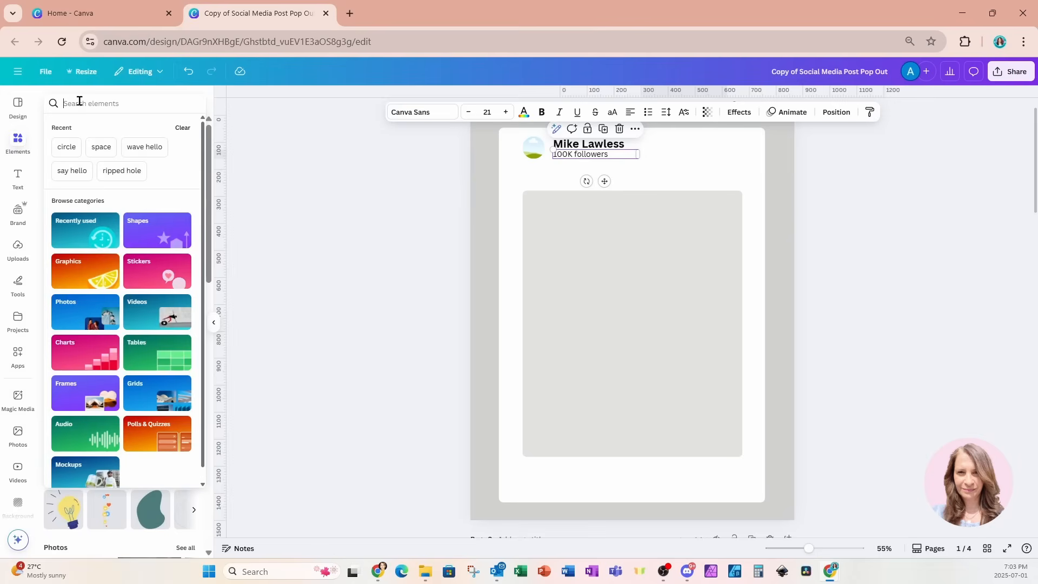
type("verified")
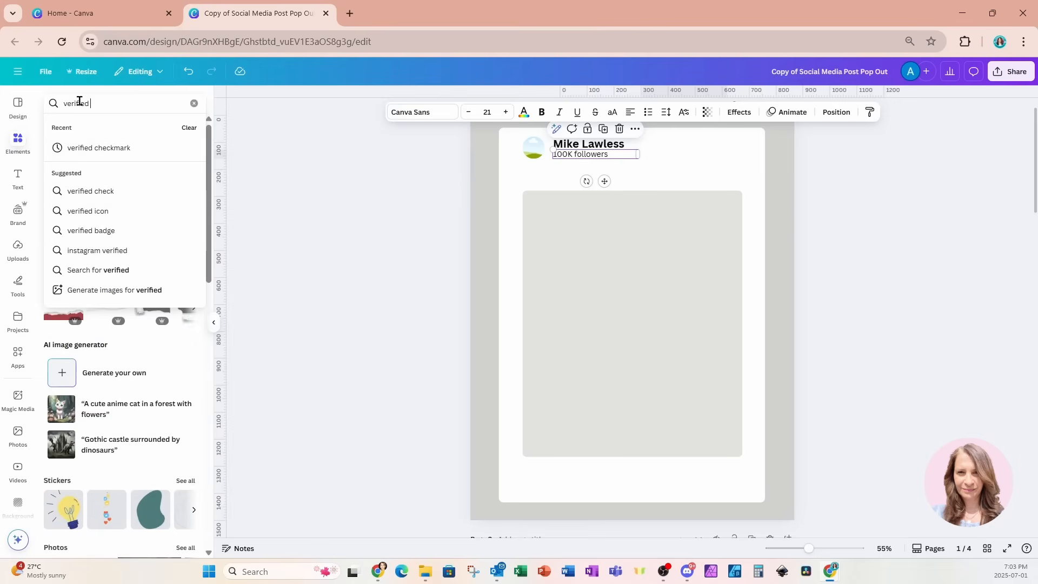
key("Return")
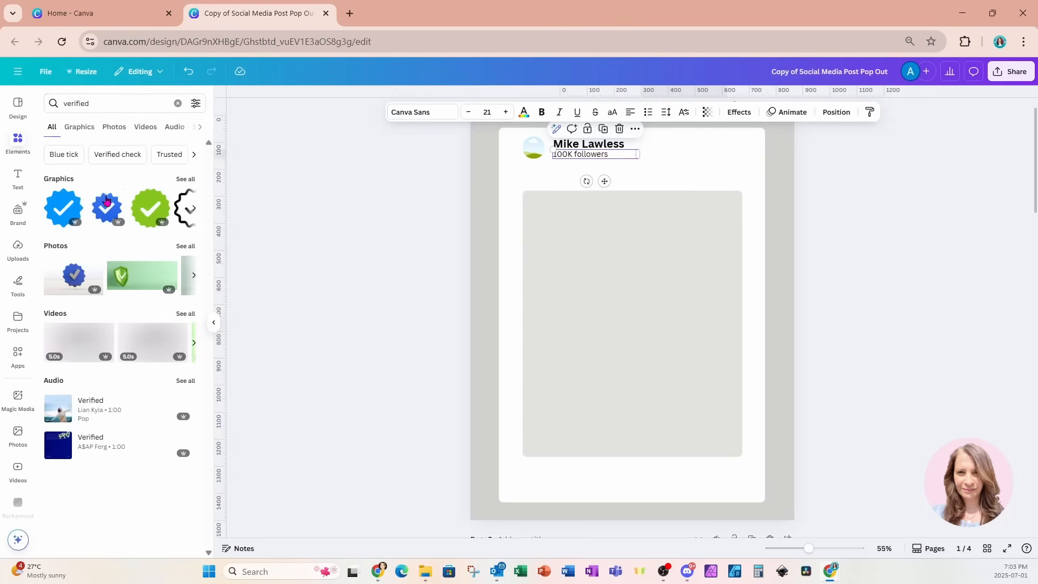
left_click(74, 275)
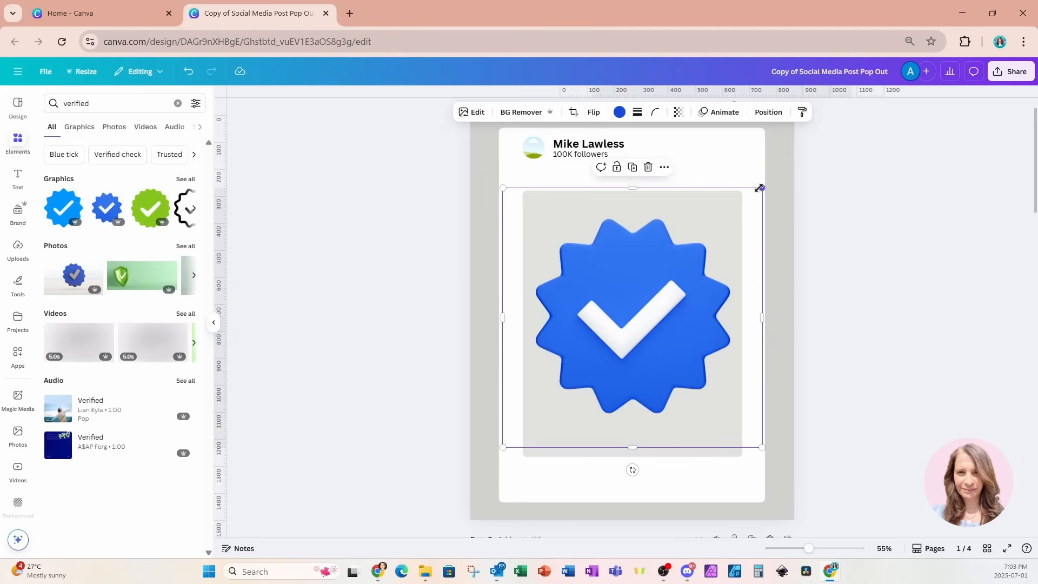
left_click_drag(762, 187, 643, 149)
left_click(661, 147)
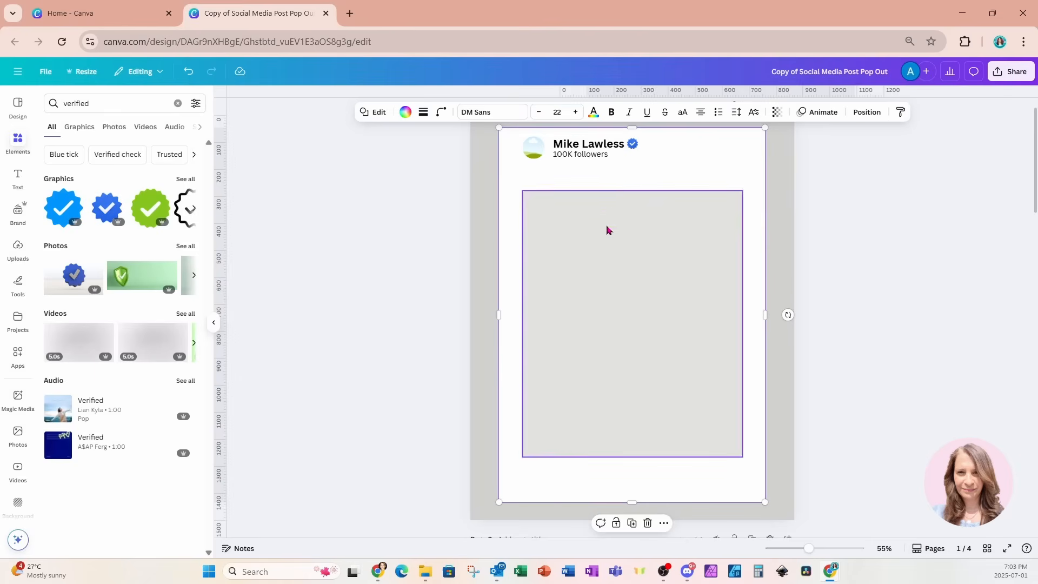
left_click(591, 159)
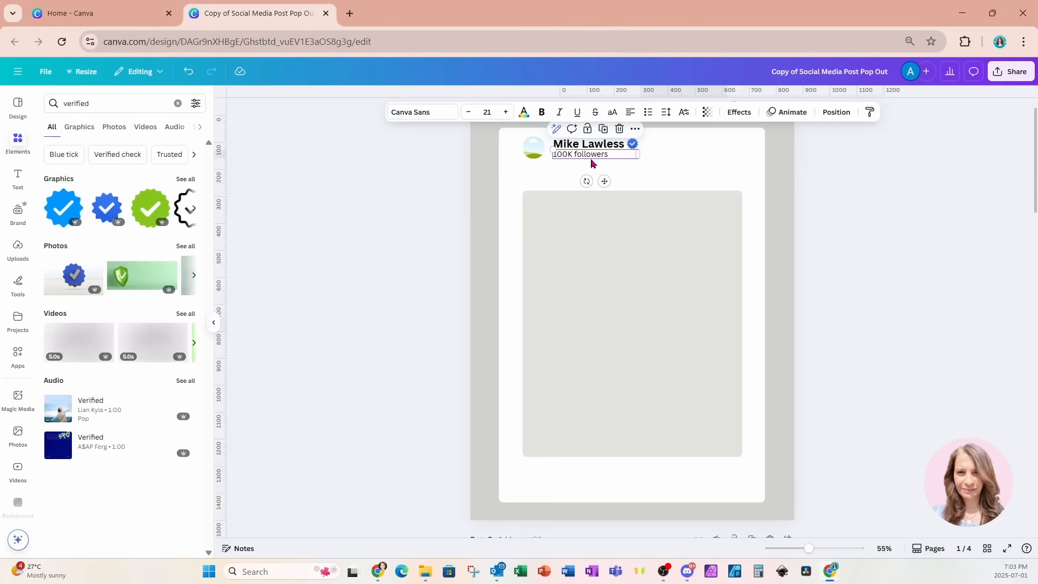
Copy the followers line below the grey image and change it to 'Likes'
key("ctrl+d")
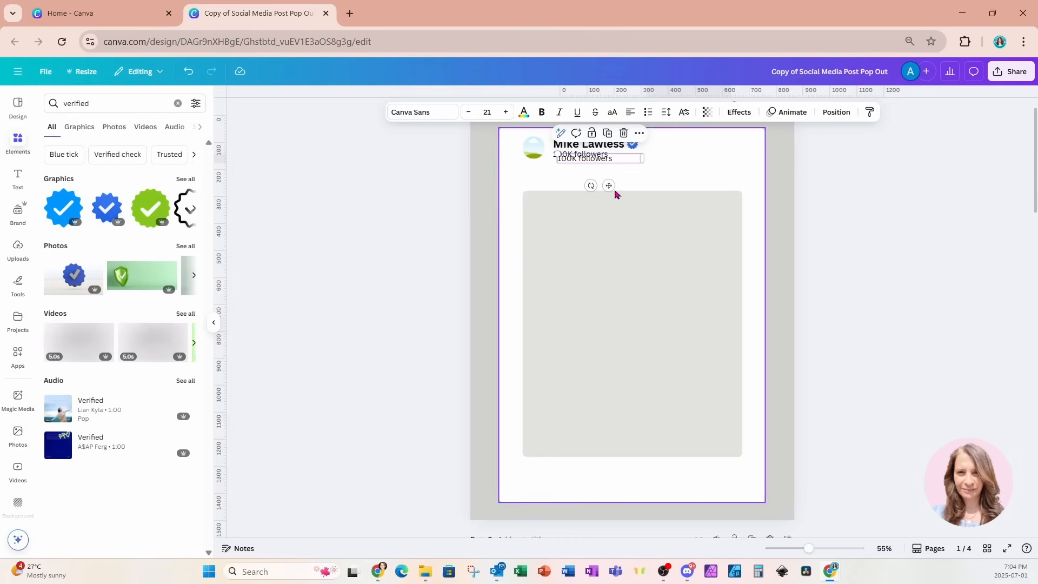
left_click_drag(609, 185, 592, 494)
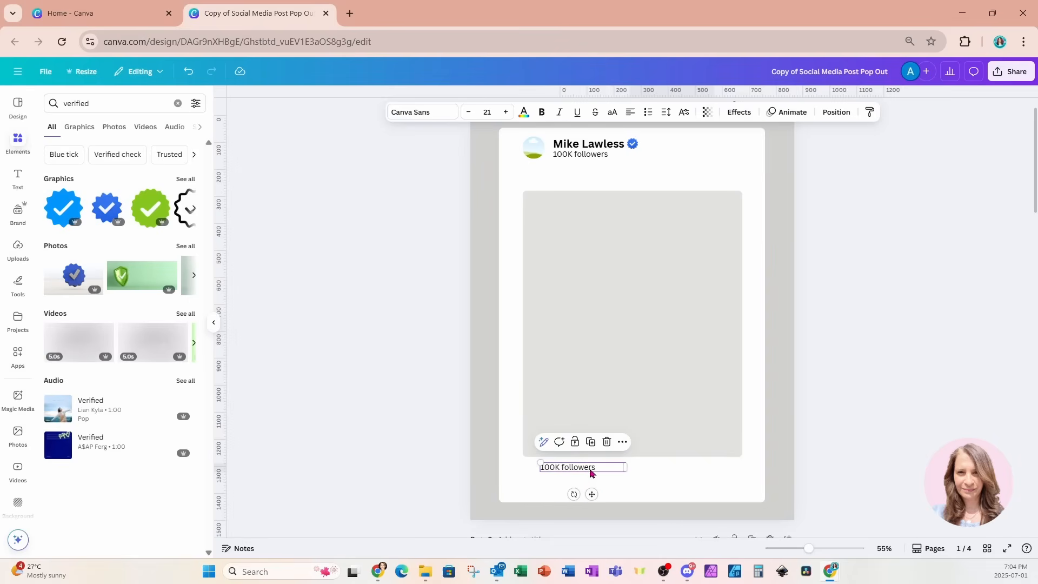
double_click(589, 468)
type("Like")
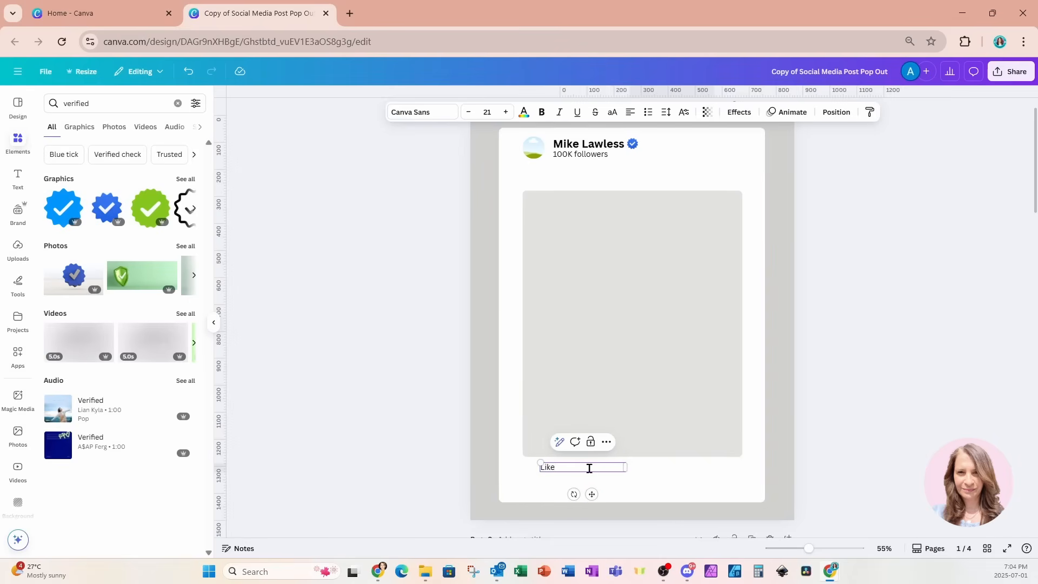
type("s")
left_click(634, 485)
left_click(618, 470)
left_click_drag(625, 468, 726, 492)
Add 'Comments' and 'Shares' copies to the row, with Shares aligned to the right edge
left_click(564, 446)
double_click(642, 468)
type("Comments")
left_click(659, 442)
double_click(726, 468)
type("Shares")
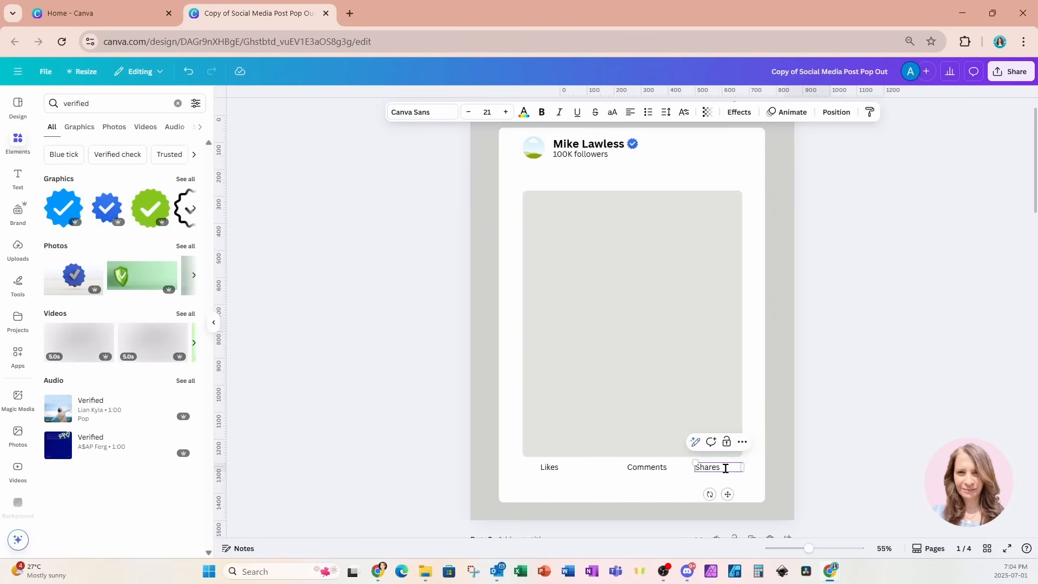
left_click_drag(744, 468, 736, 493)
Search the elements for 'like' graphics
triple_click(108, 103)
type("like")
key("Return")
Add a small thumbs-up icon just left of Likes
left_click(185, 179)
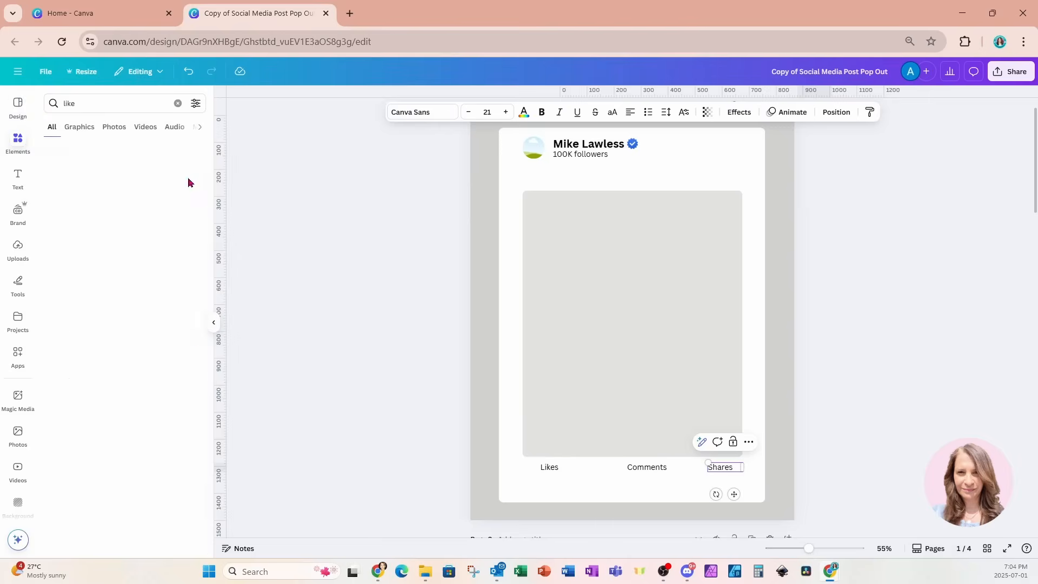
left_click(166, 301)
left_click_drag(697, 253, 542, 497)
left_click_drag(522, 454, 527, 459)
left_click_drag(541, 495, 539, 494)
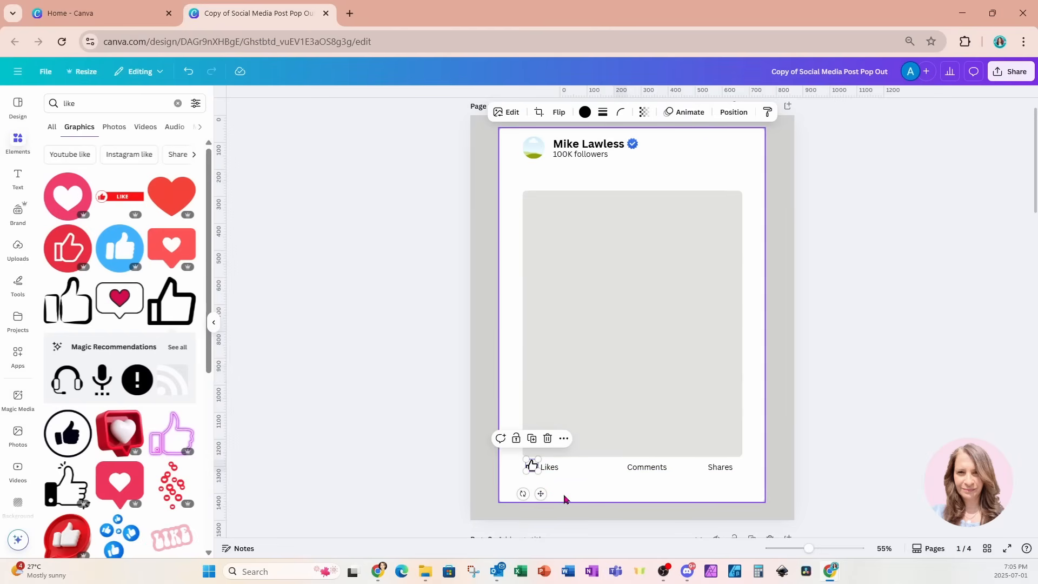
Search for 'comment' and place a small speech-bubble icon beside Comments
left_click(115, 104)
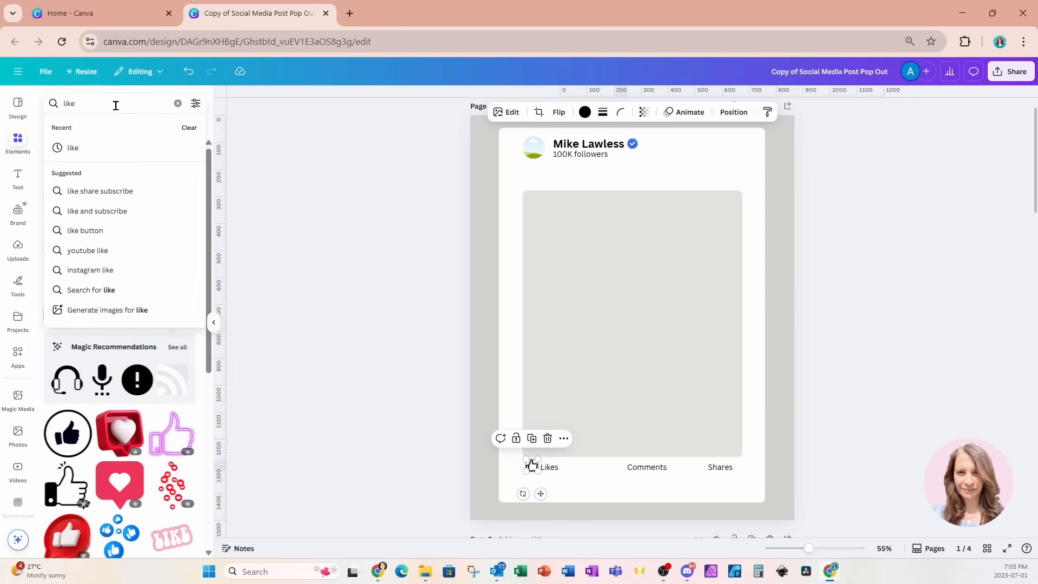
key("BackSpace")
key("BackSpace")
key("BackSpace")
key("BackSpace")
type("comment")
left_click(127, 148)
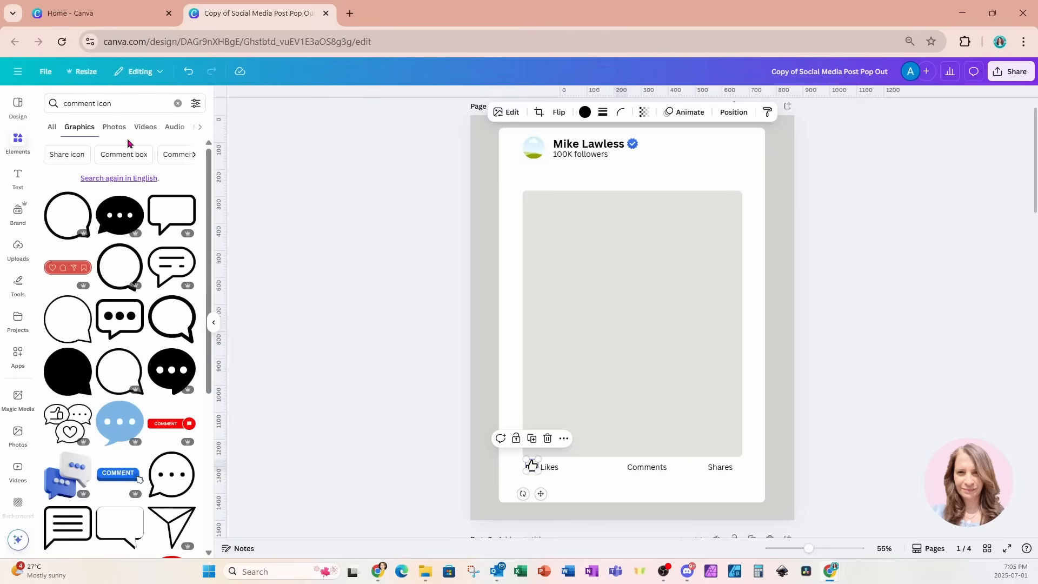
scroll(128, 150, "down", 10)
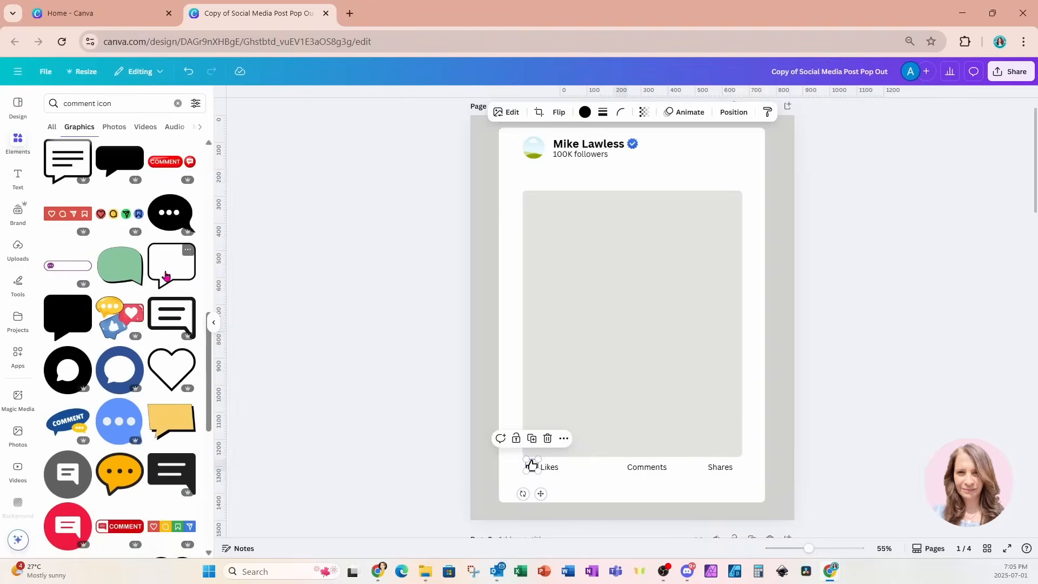
left_click_drag(162, 269, 630, 496)
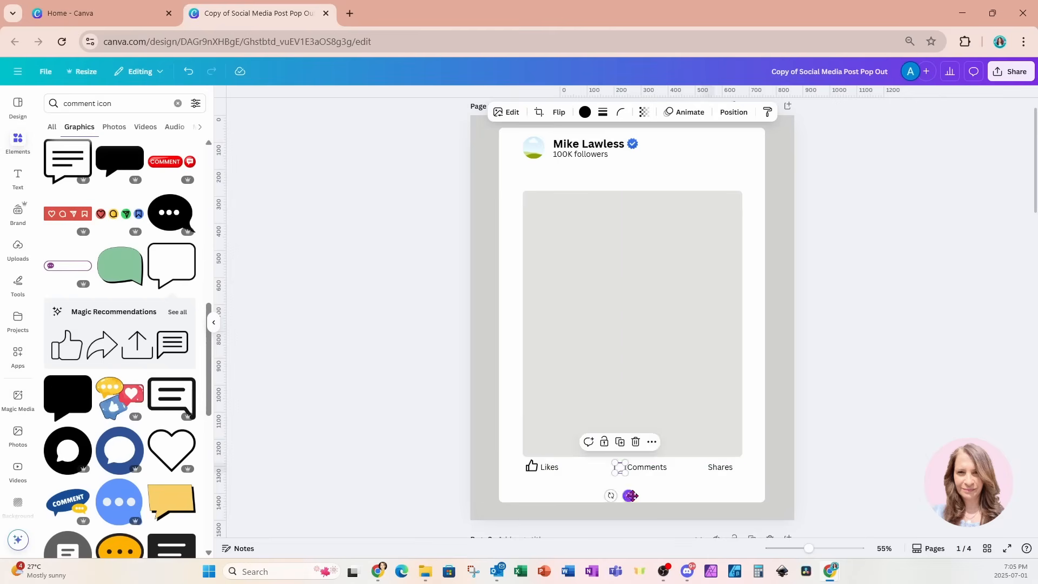
left_click(657, 489)
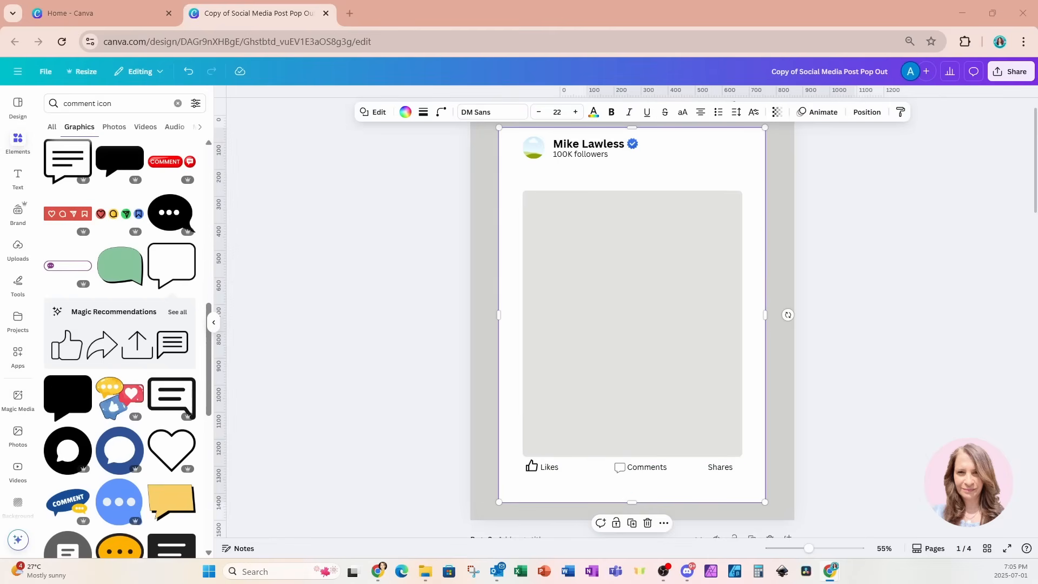
Nudge the thumbs-up icon closer to Likes
left_click_drag(533, 470, 529, 471)
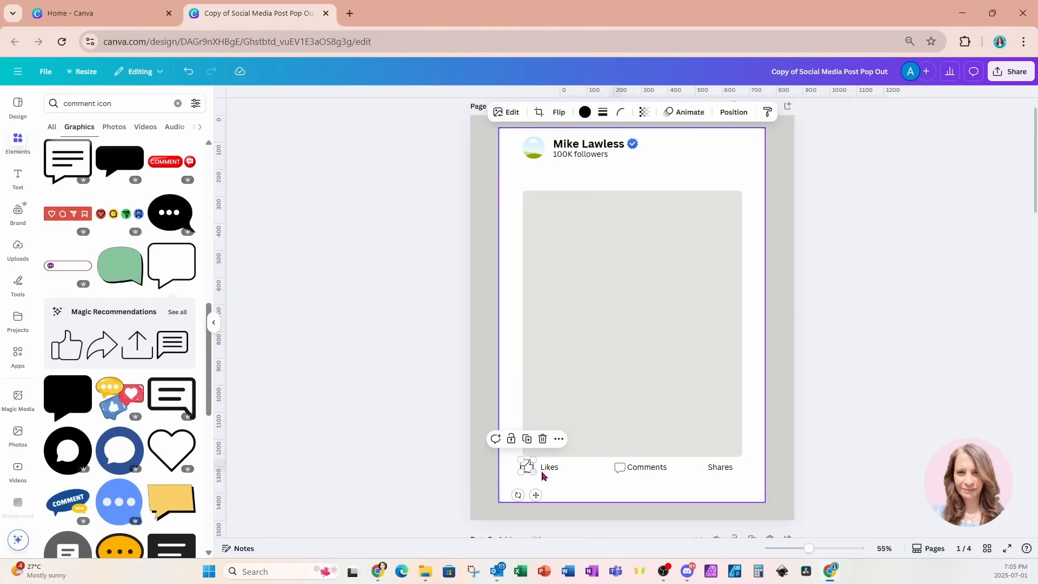
left_click(563, 478)
left_click(528, 471)
key("Right")
key("Right")
key("Right")
key("Right")
key("Right")
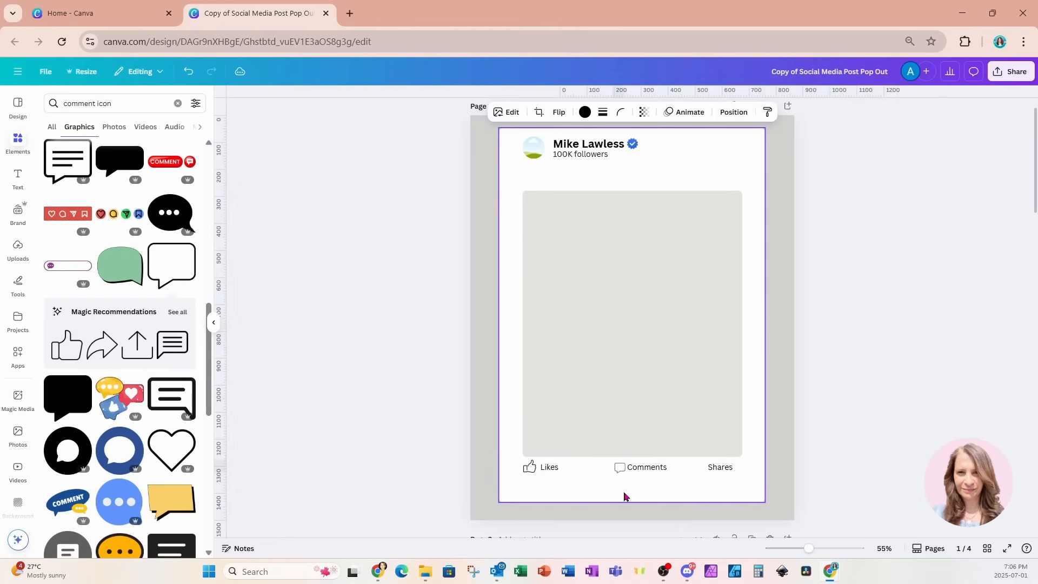
Add a small curved share arrow beside Shares and extend the divider line across the card
left_click(113, 103)
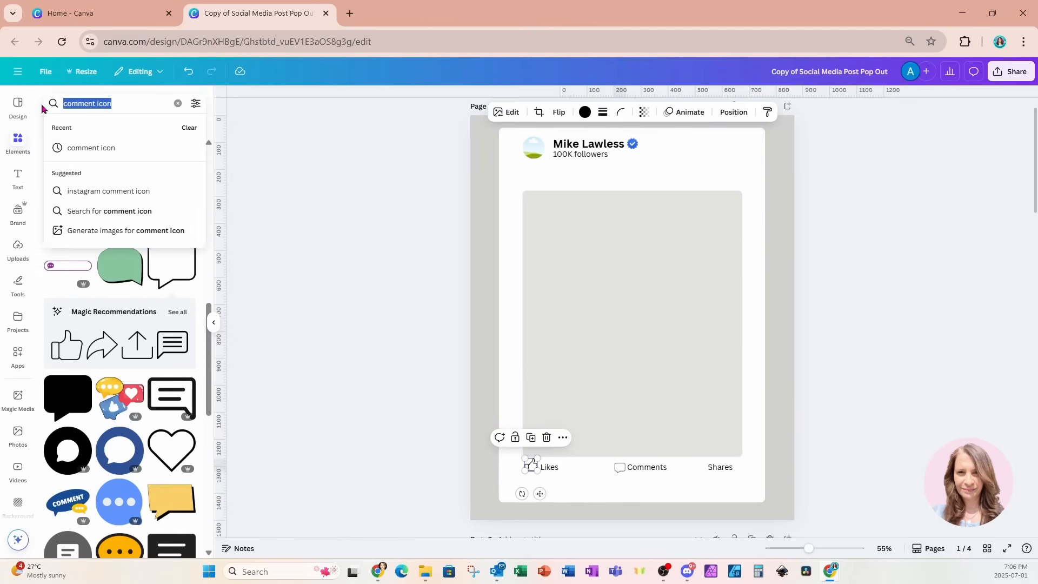
type("share")
key("Return")
left_click(120, 306)
left_click_drag(568, 267, 681, 351)
left_click_drag(699, 393, 704, 497)
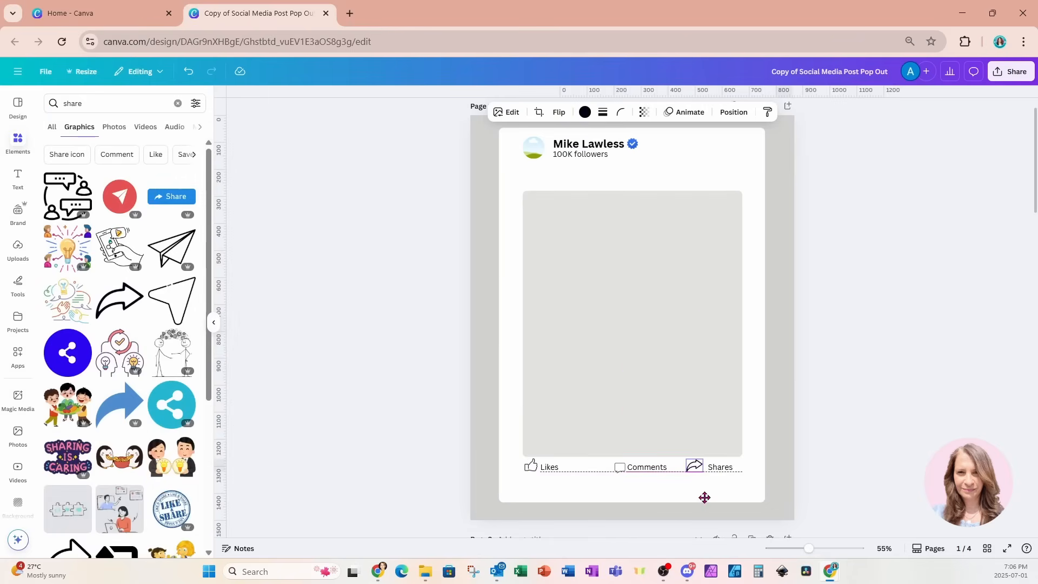
left_click_drag(687, 459, 690, 462)
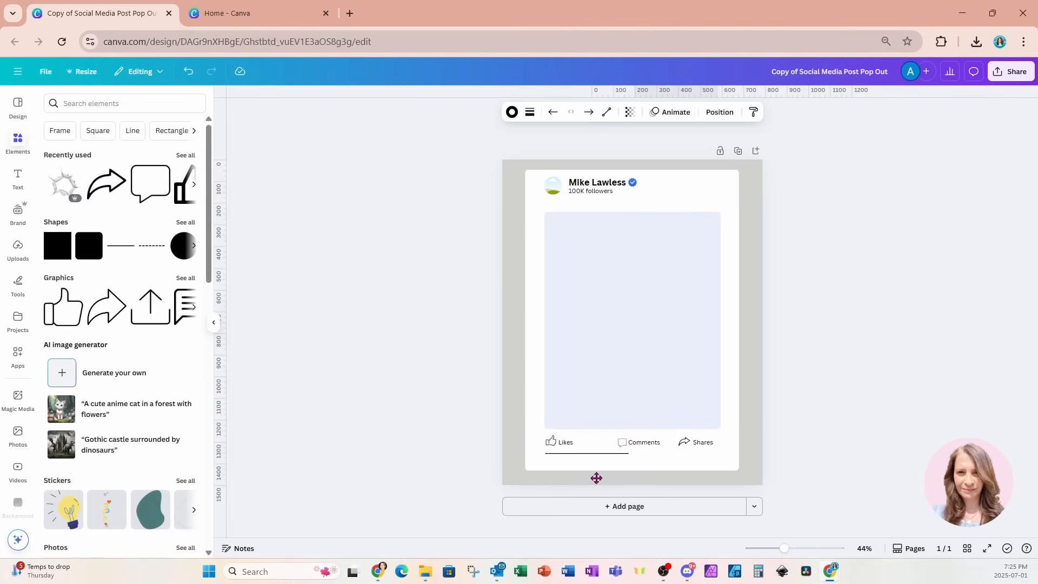
left_click(596, 453)
left_click_drag(629, 451, 722, 455)
Add a small blue thumbs-up graphic at the bottom-left under the Likes row
left_click(112, 103)
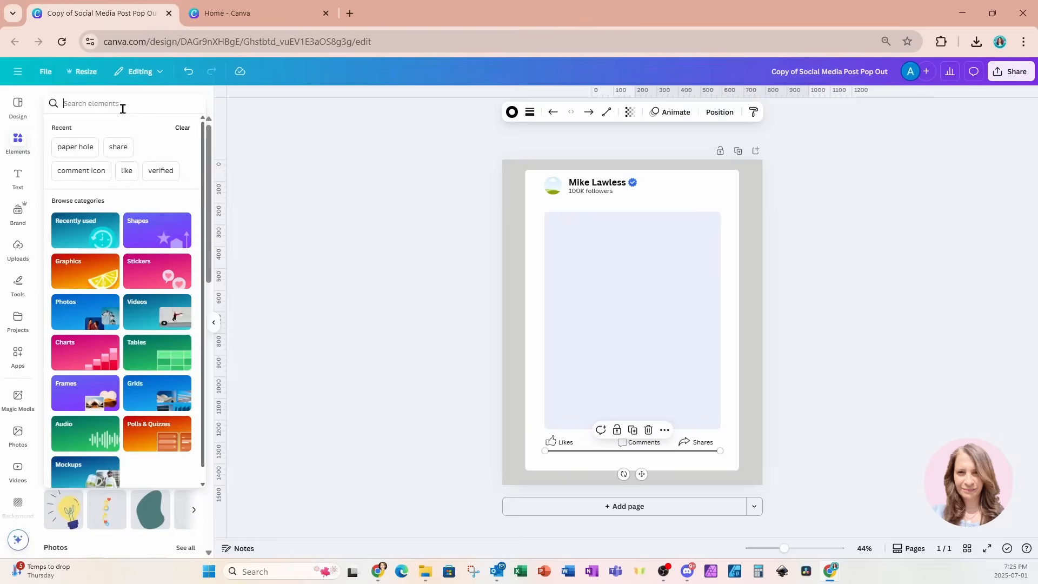
type("like")
key("Return")
left_click(80, 127)
scroll(162, 246, "down", 15)
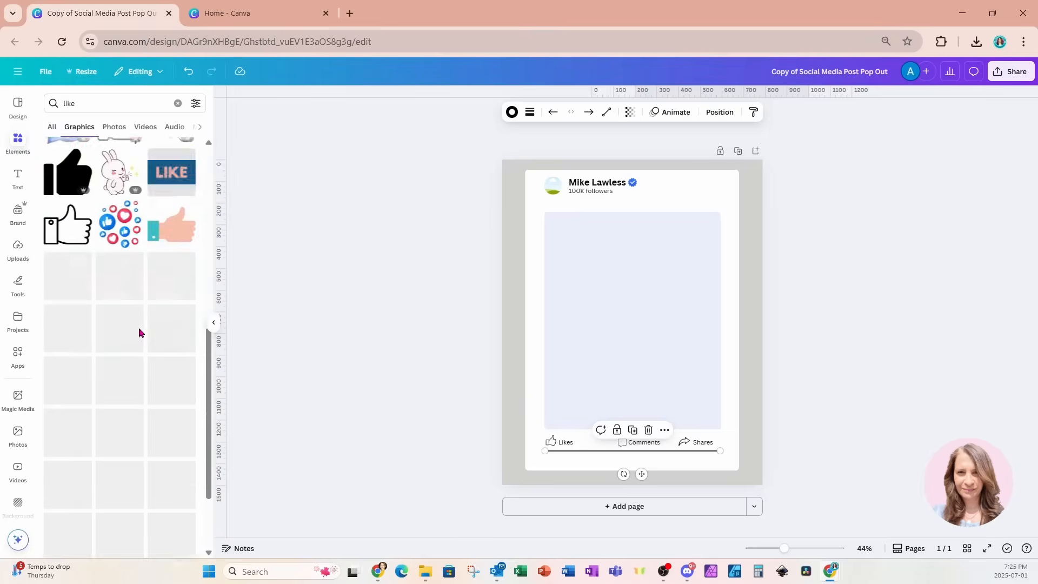
scroll(141, 318, "down", 10)
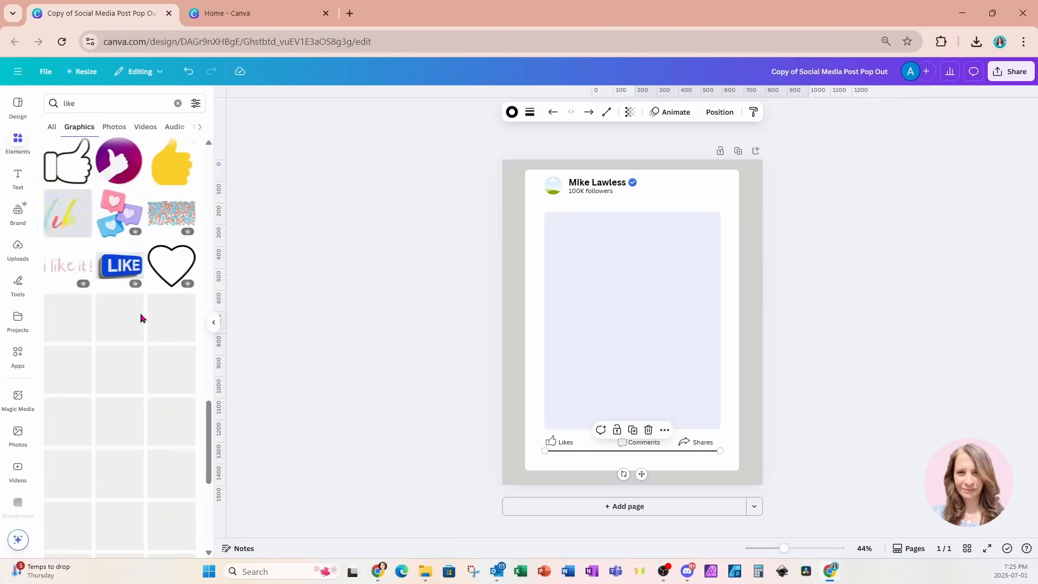
left_click(172, 328)
left_click_drag(682, 282, 597, 357)
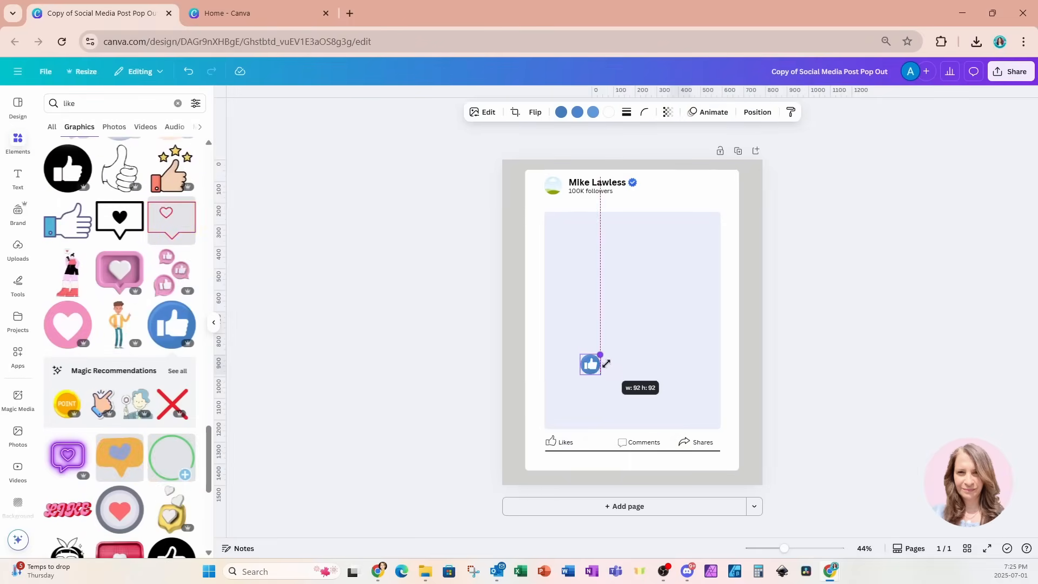
left_click_drag(593, 394, 560, 488)
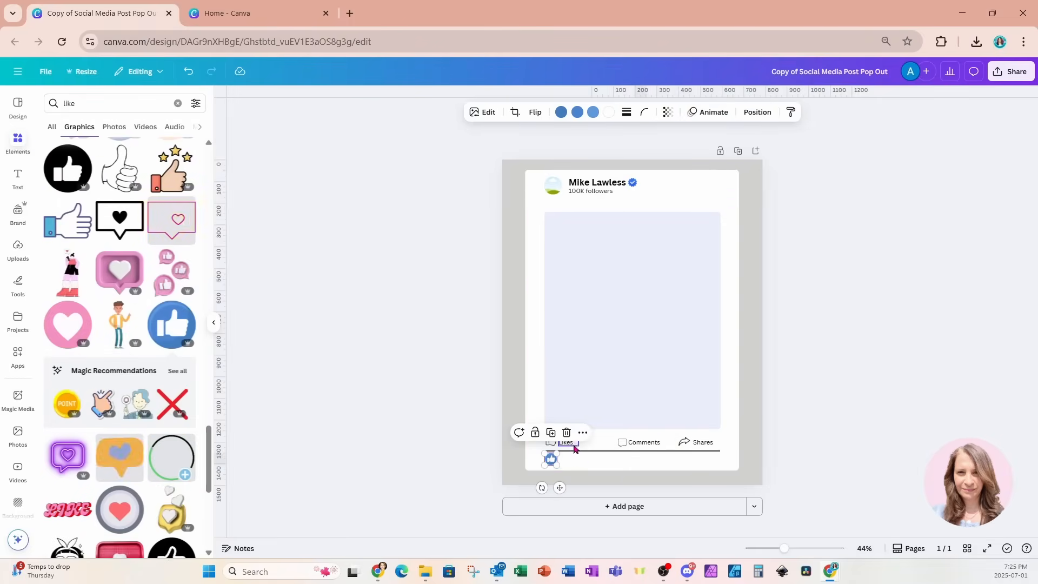
Duplicate the Comments text and change it to '99,000 likes' beside the blue thumbs-up
left_click(643, 442)
key("ctrl+d")
left_click(639, 493)
left_click(657, 447)
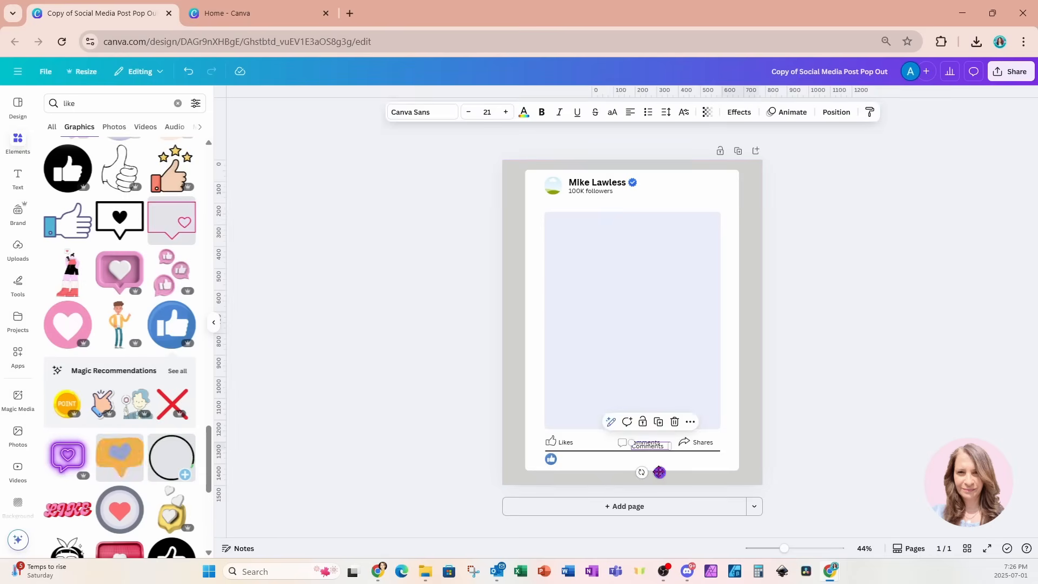
left_click_drag(657, 448, 588, 464)
double_click(588, 463)
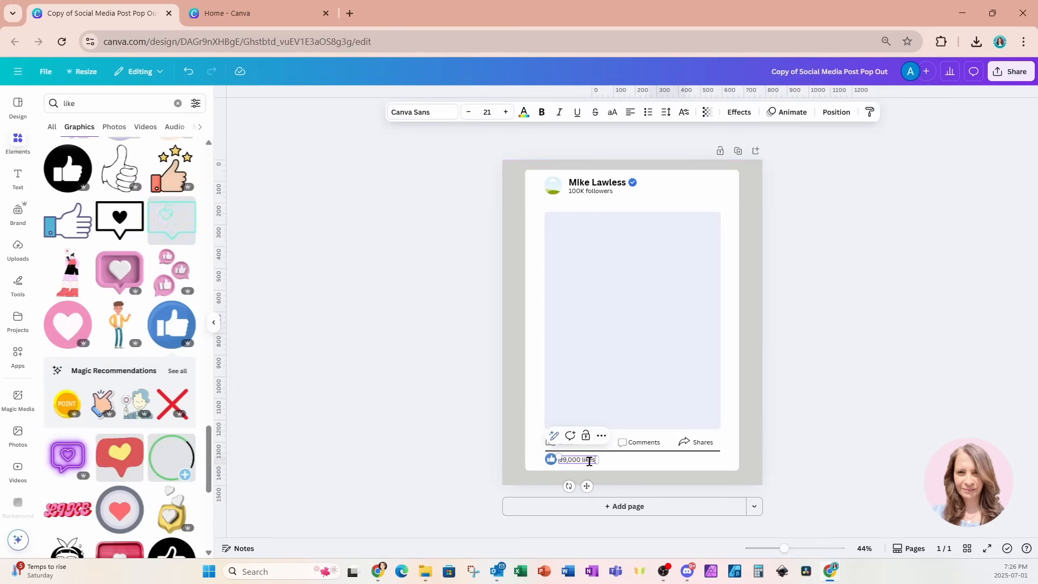
left_click(610, 466)
left_click(592, 466)
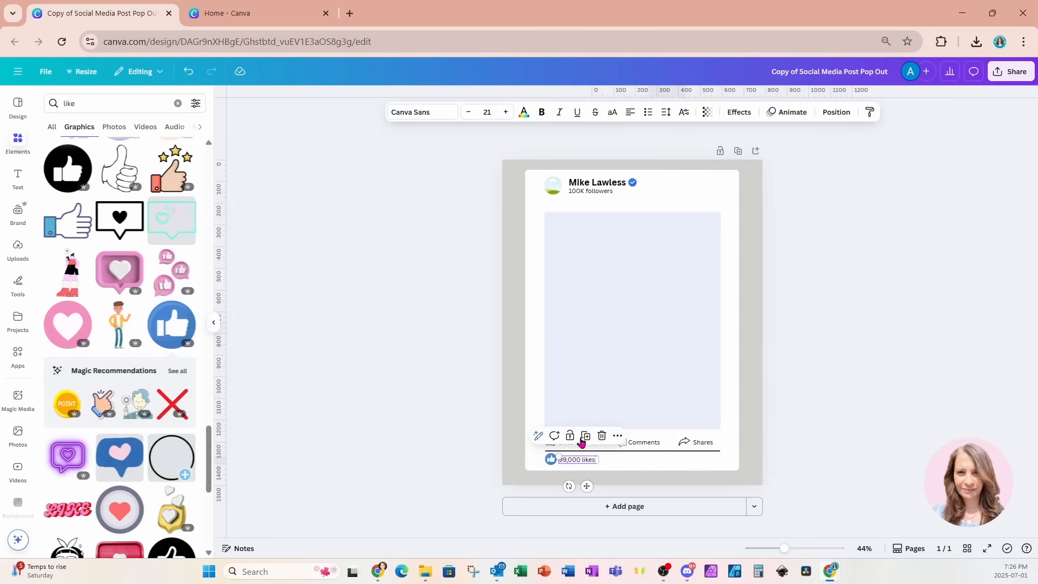
left_click(610, 461)
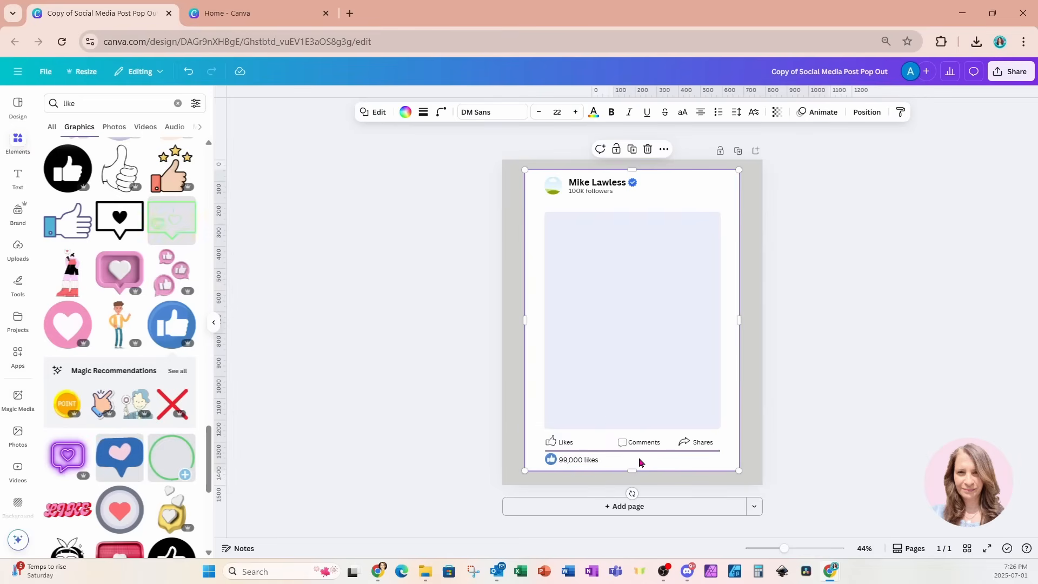
Colour the divider line grey
left_click(697, 452)
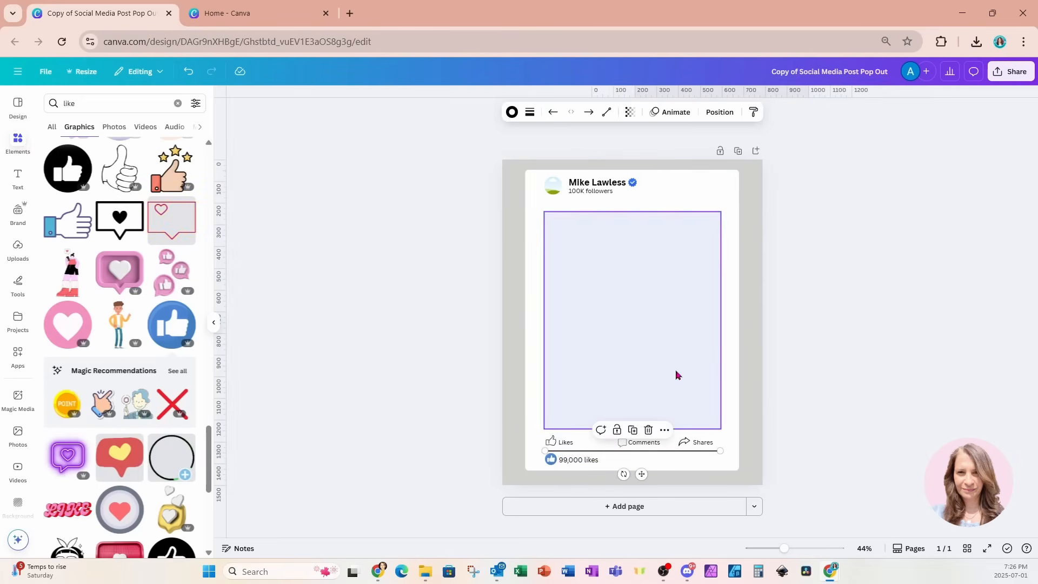
left_click(512, 114)
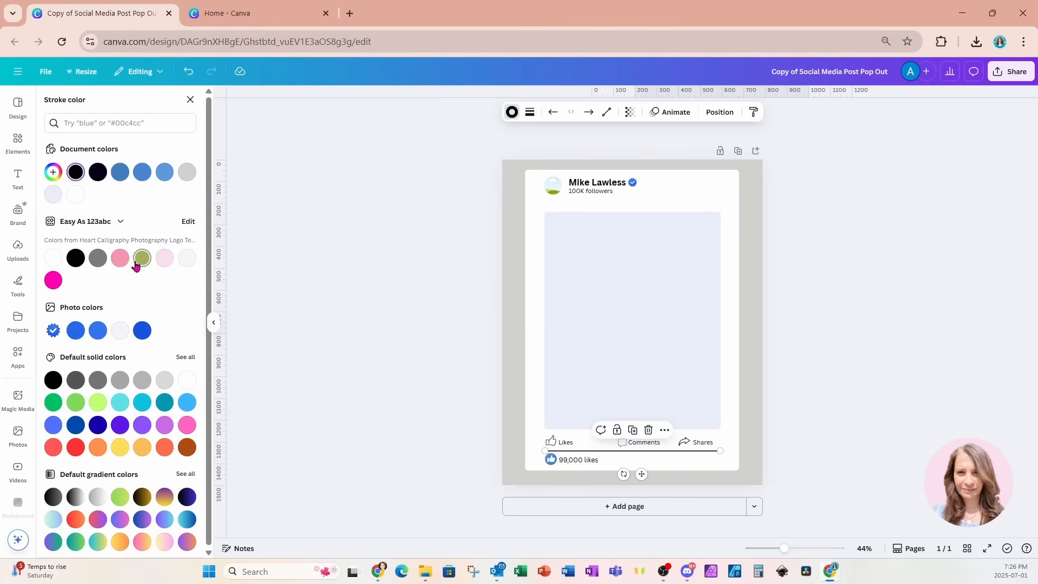
left_click(120, 380)
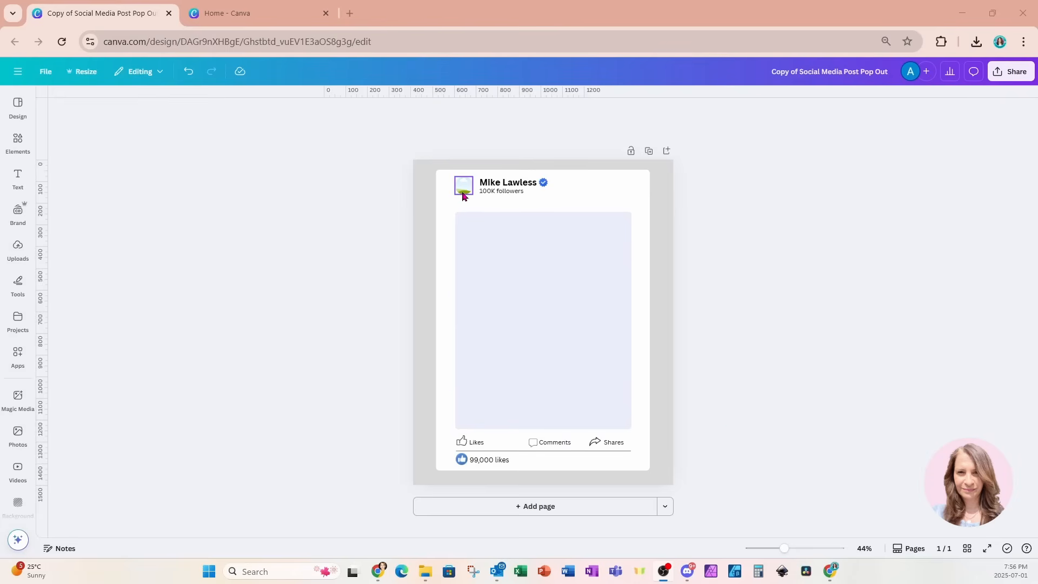
Add a second blank page and place the galaxy image on it, shifted up and left
left_click(563, 503)
left_click(19, 151)
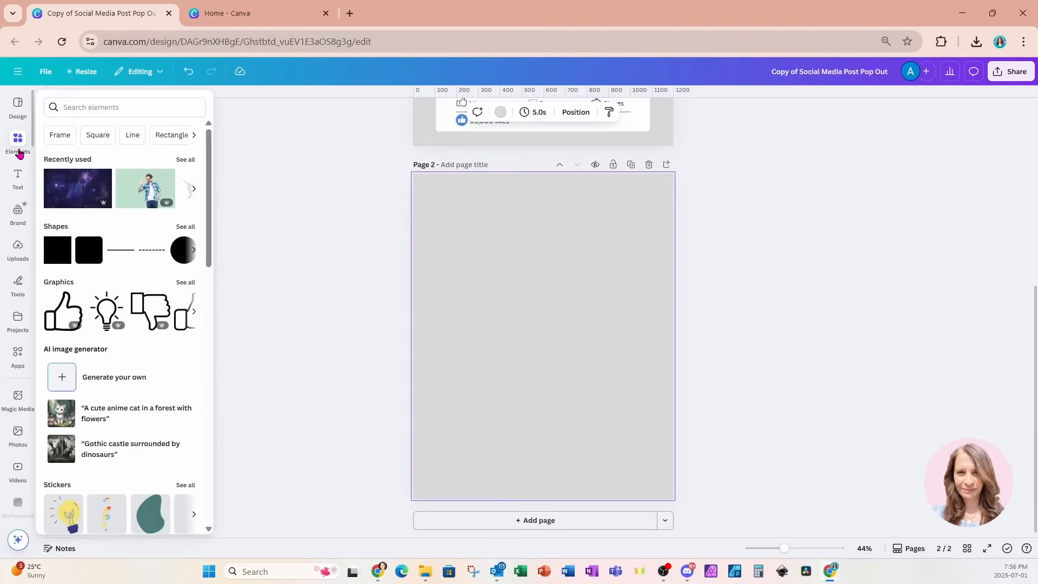
left_click(65, 189)
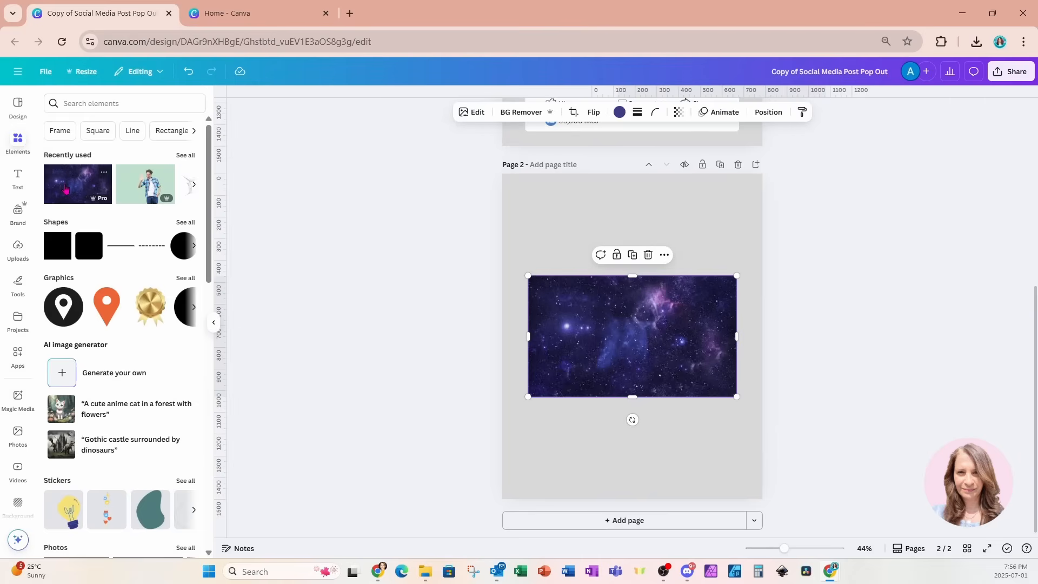
left_click(704, 208)
left_click_drag(707, 324, 701, 302)
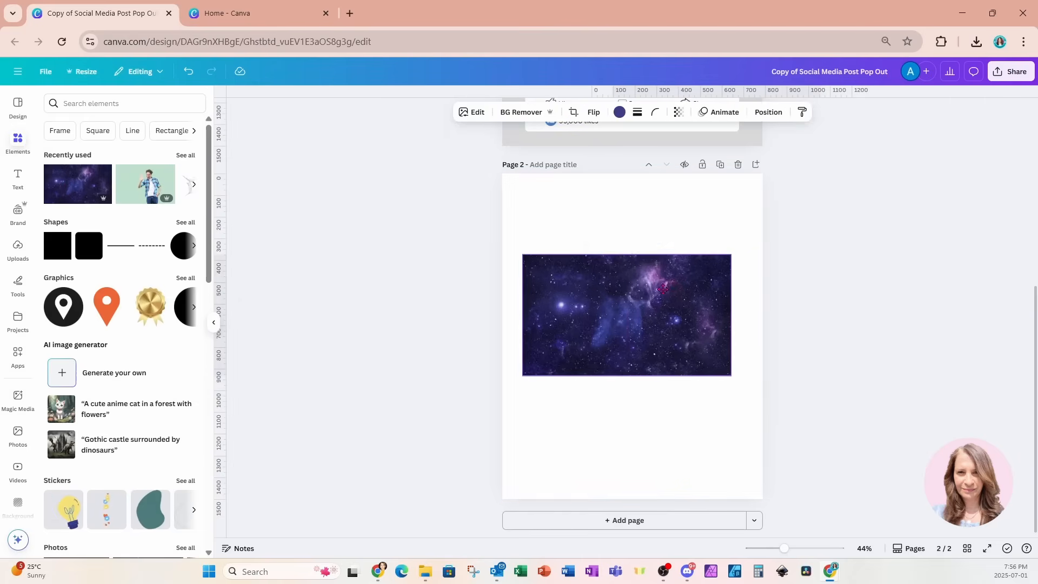
Add the waving man photo with its green background removed, then enlarge it together with the galaxy
left_click(157, 189)
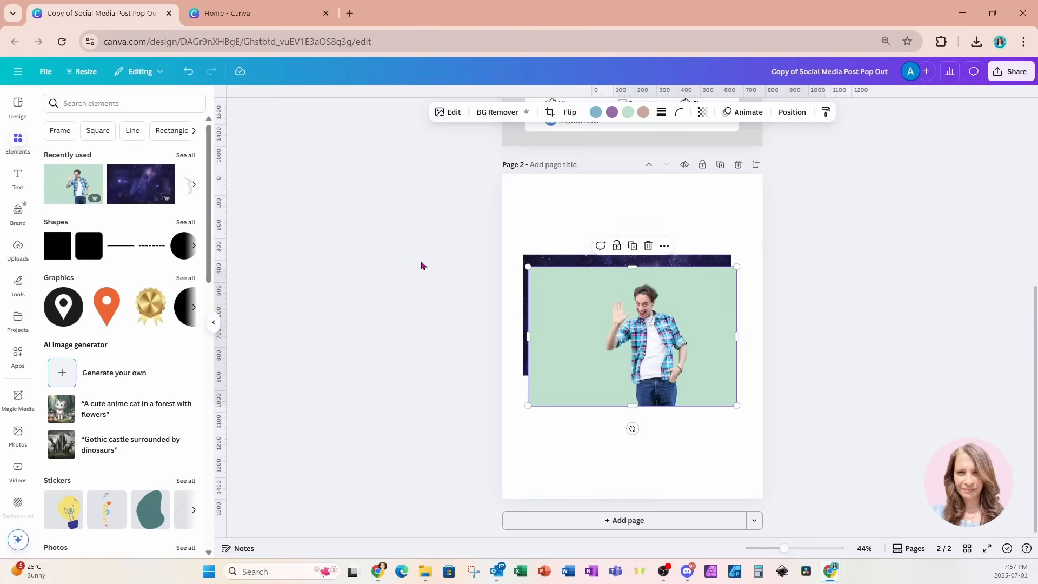
left_click(494, 112)
left_click_drag(653, 339, 623, 331)
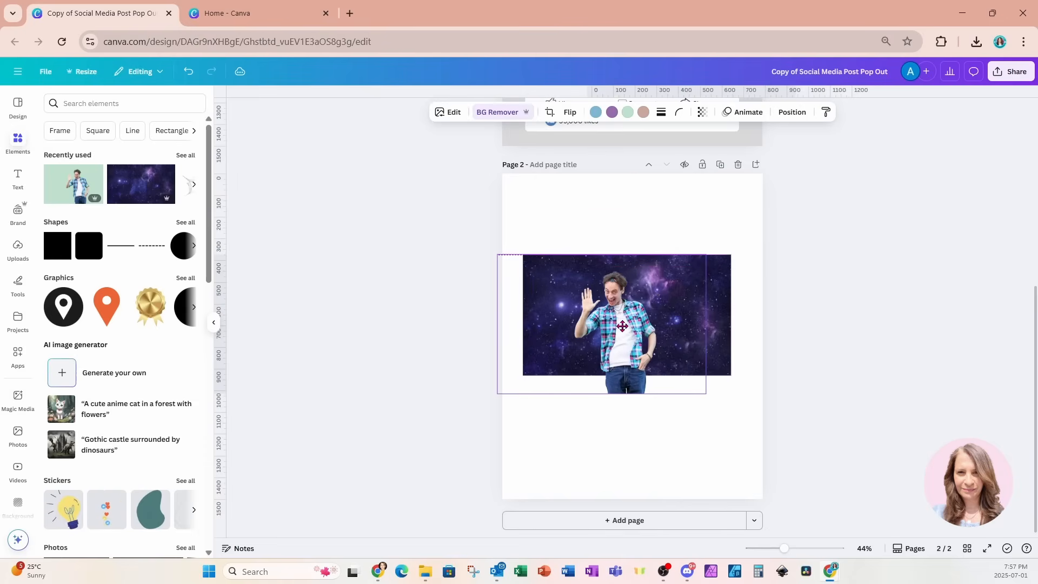
left_click_drag(475, 268, 825, 424)
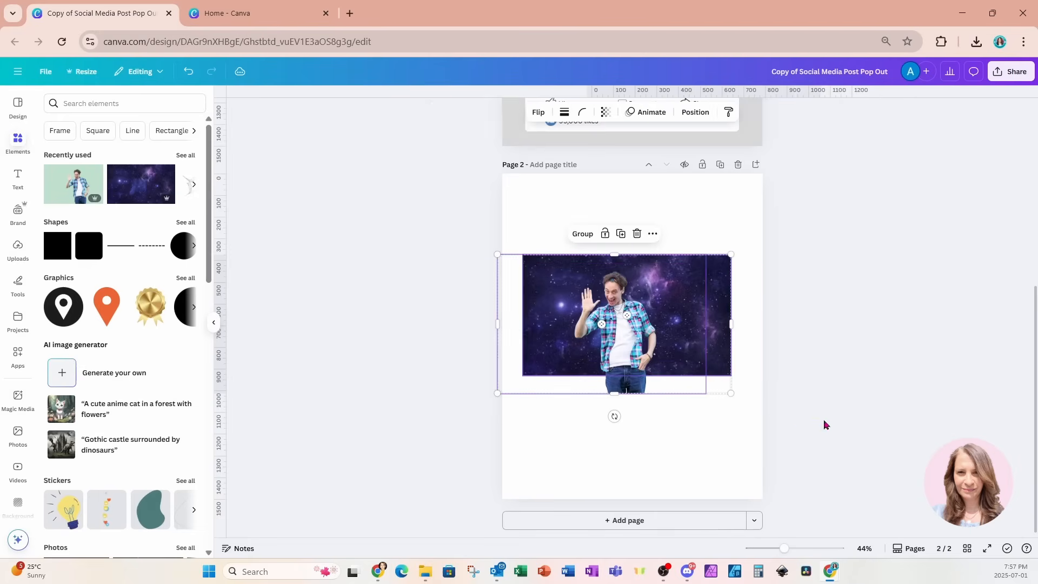
left_click_drag(732, 395, 777, 390)
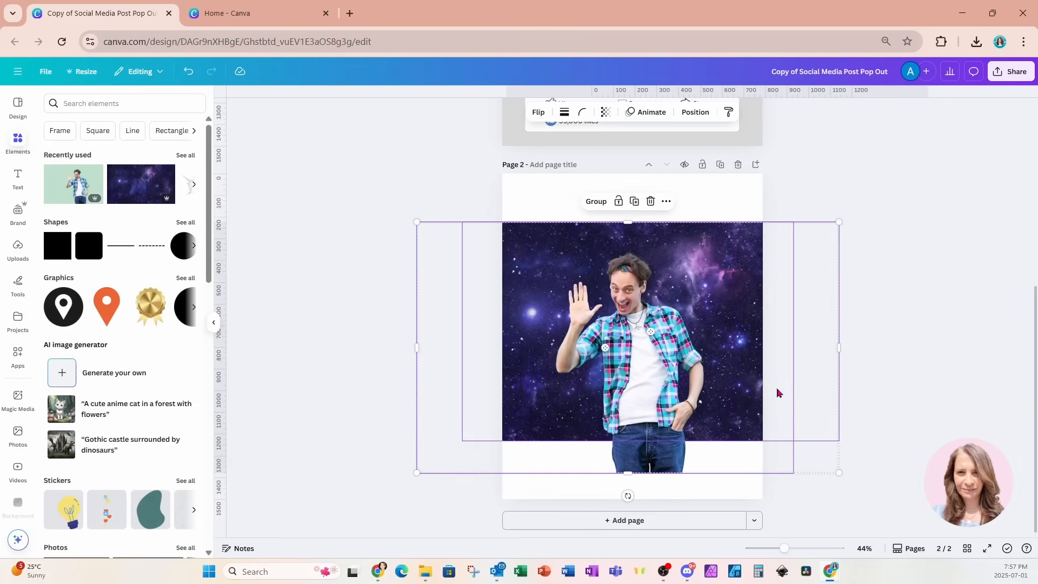
Crop the man photo in from the bottom and sides, then enlarge it and nudge it left
left_click(643, 369)
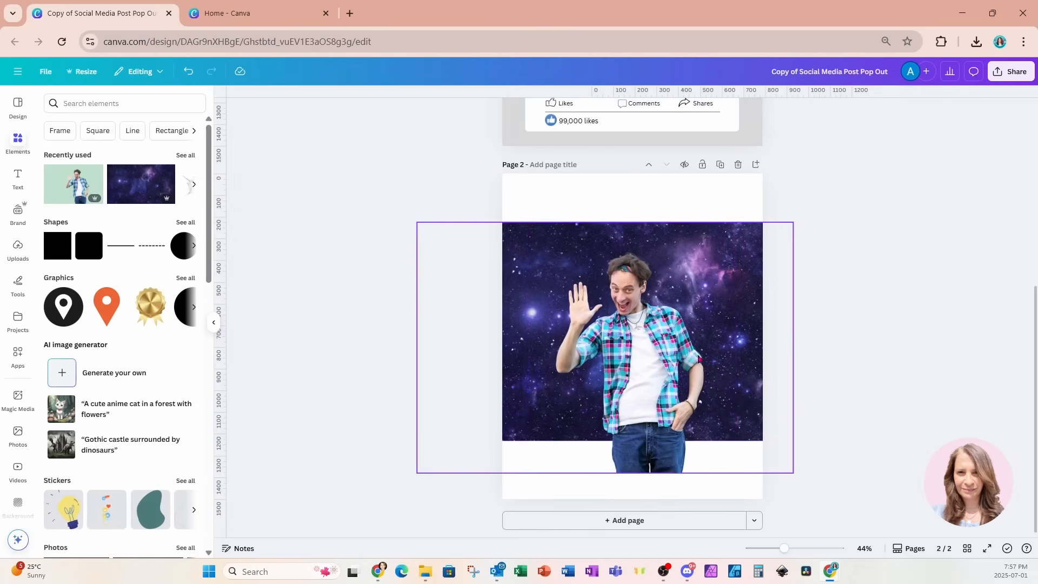
left_click_drag(639, 475, 673, 358)
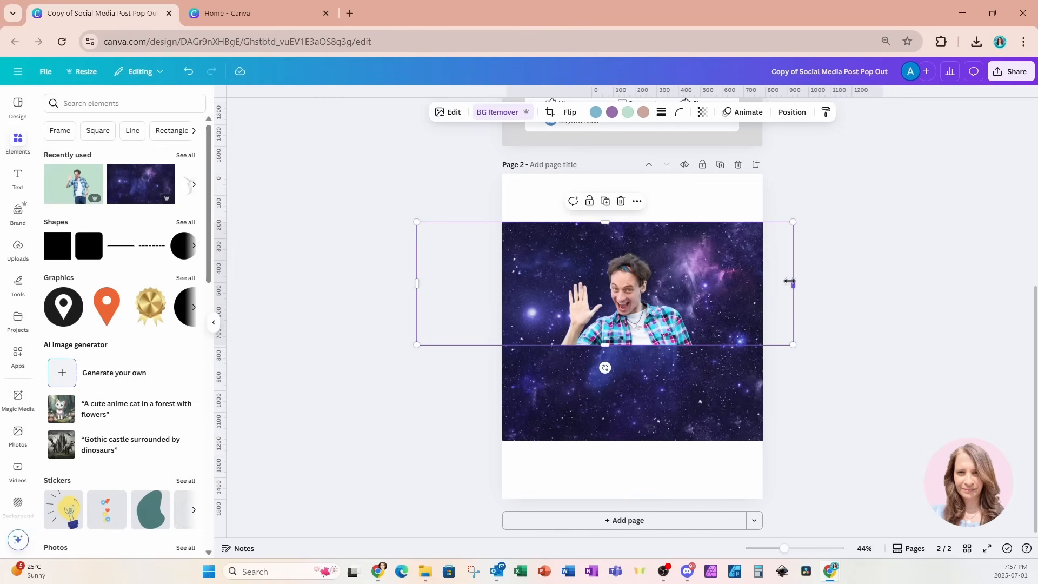
left_click_drag(790, 281, 707, 282)
left_click_drag(418, 282, 512, 283)
mouse_move(608, 355)
left_mouse_down()
mouse_move(610, 401)
mouse_move(610, 343)
left_mouse_up()
left_click_drag(707, 343, 858, 452)
left_click_drag(781, 407, 745, 398)
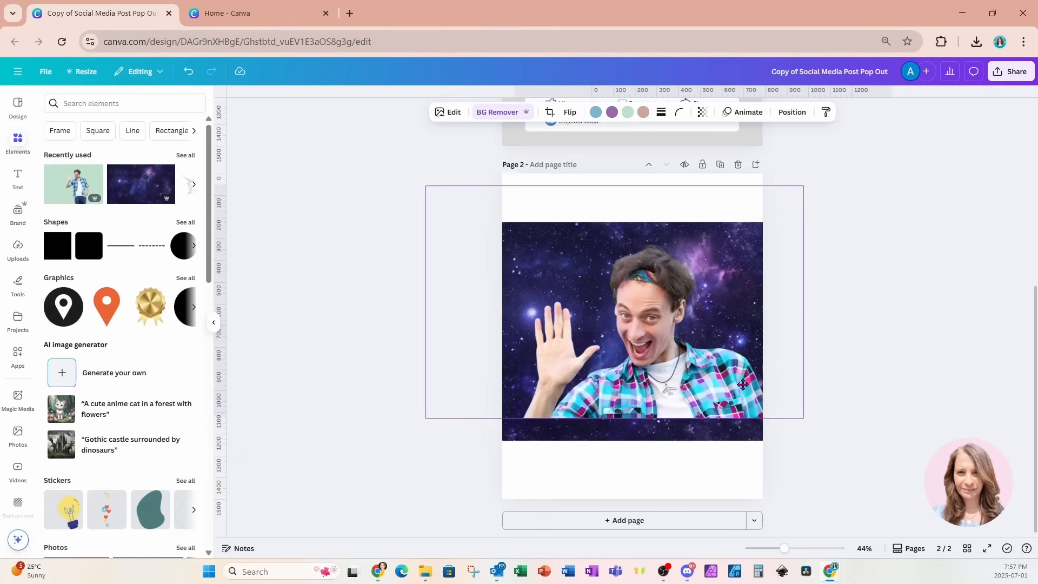
Download only the current page (Page 2) as a PNG from Share > Download
left_click(1013, 72)
left_click(858, 279)
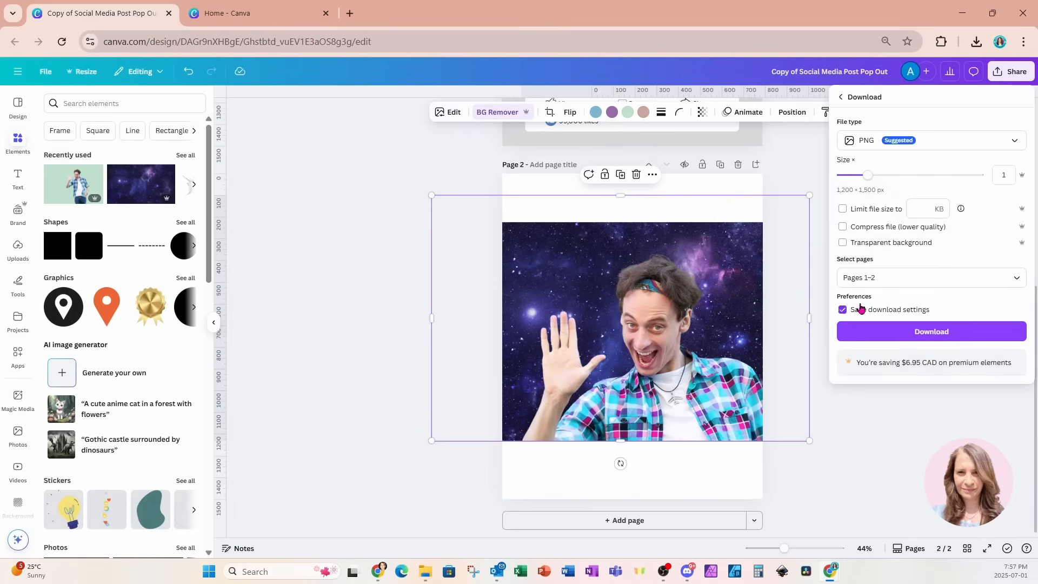
left_click(860, 277)
left_click(885, 328)
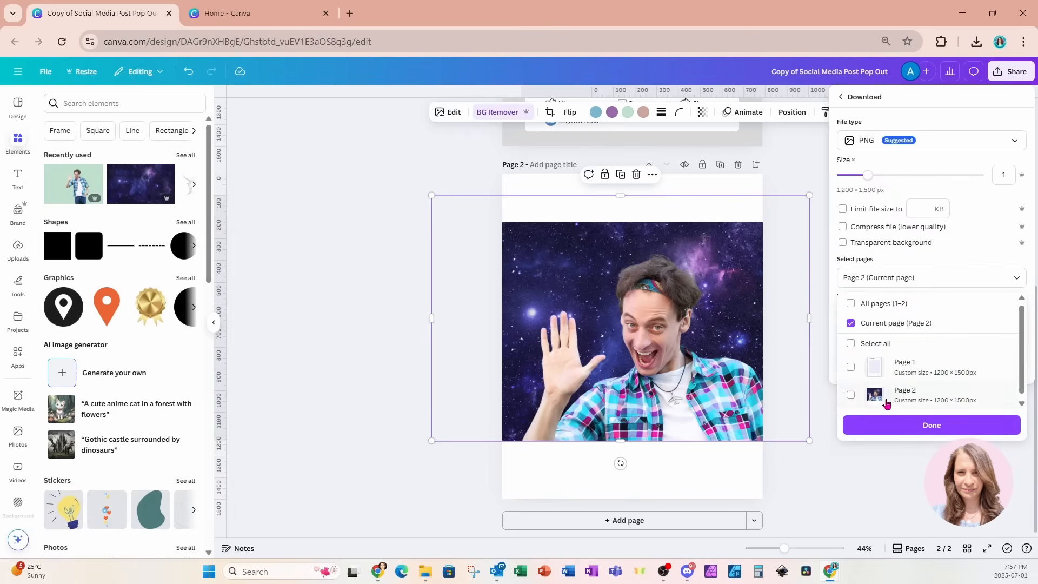
left_click(881, 431)
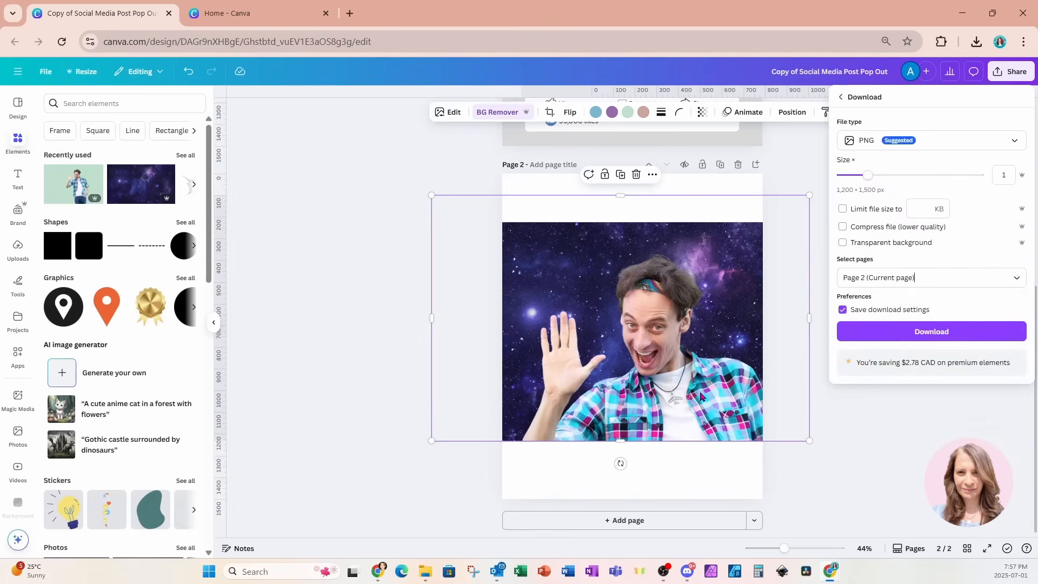
left_click(841, 332)
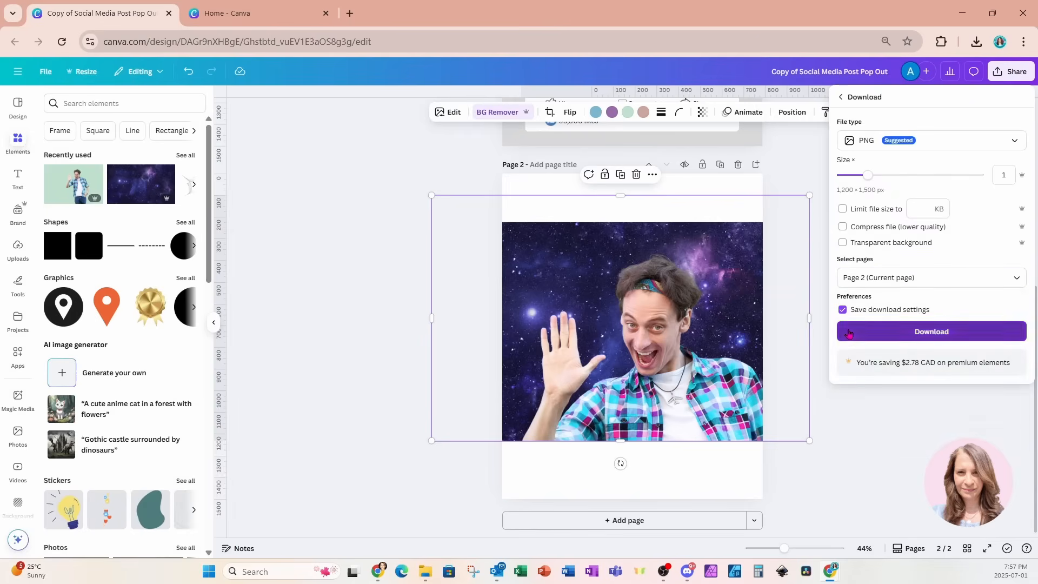
scroll(697, 343, "up", 6)
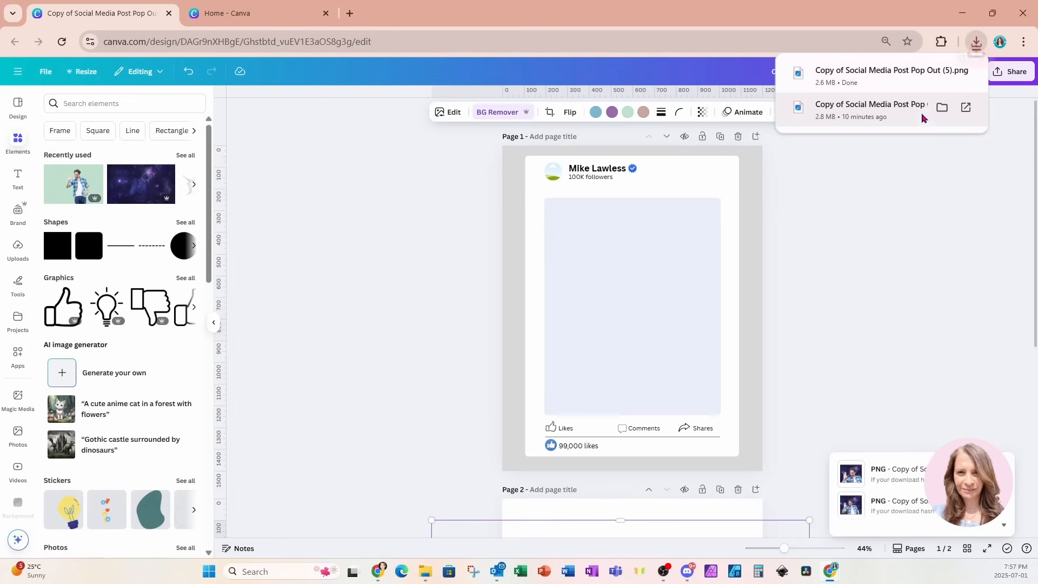
Drop the downloaded galaxy PNG into the circular profile frame and adjust its crop
left_click_drag(920, 75, 561, 179)
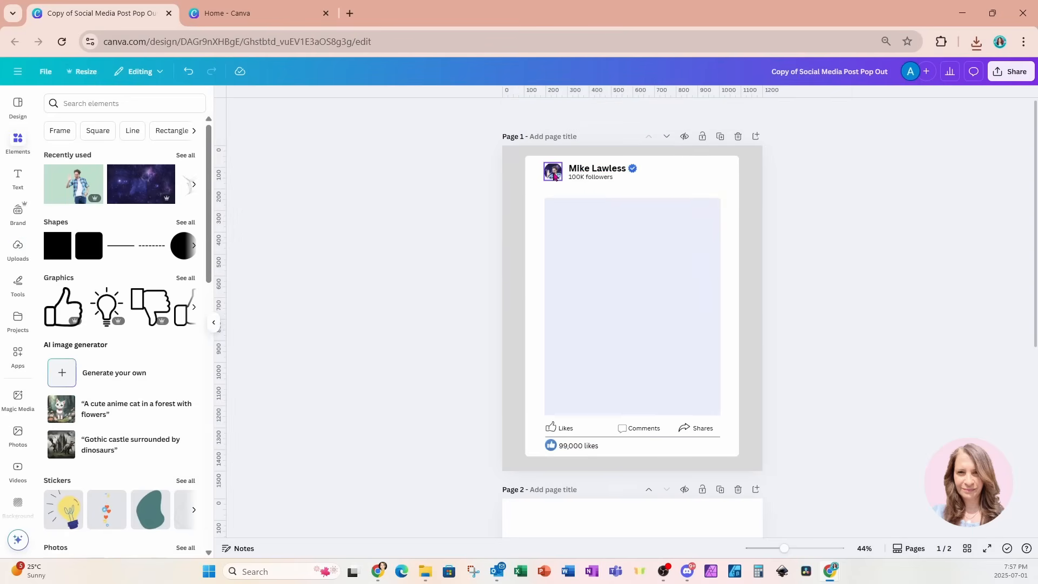
double_click(553, 173)
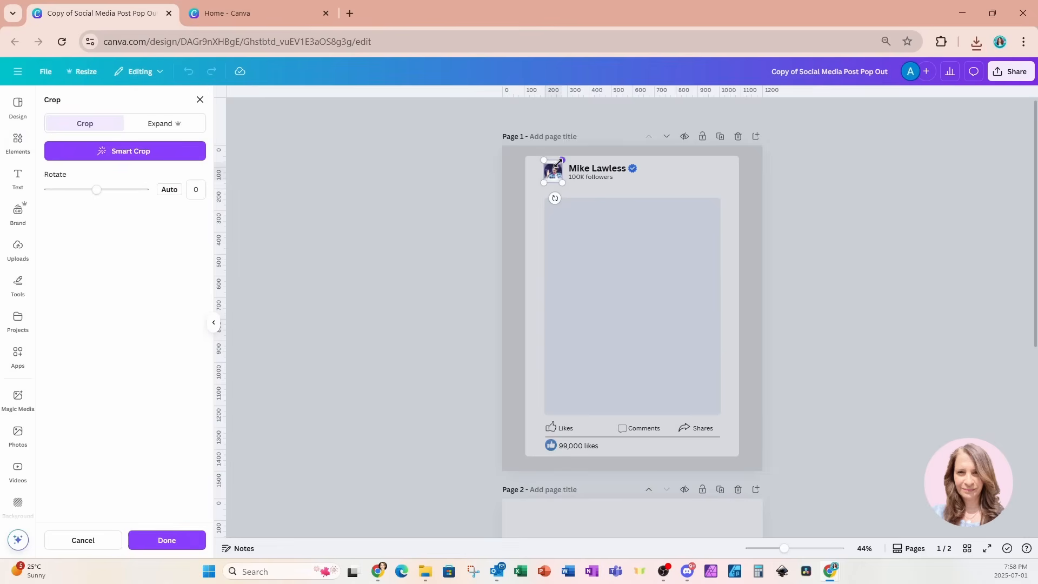
left_click_drag(562, 157, 572, 153)
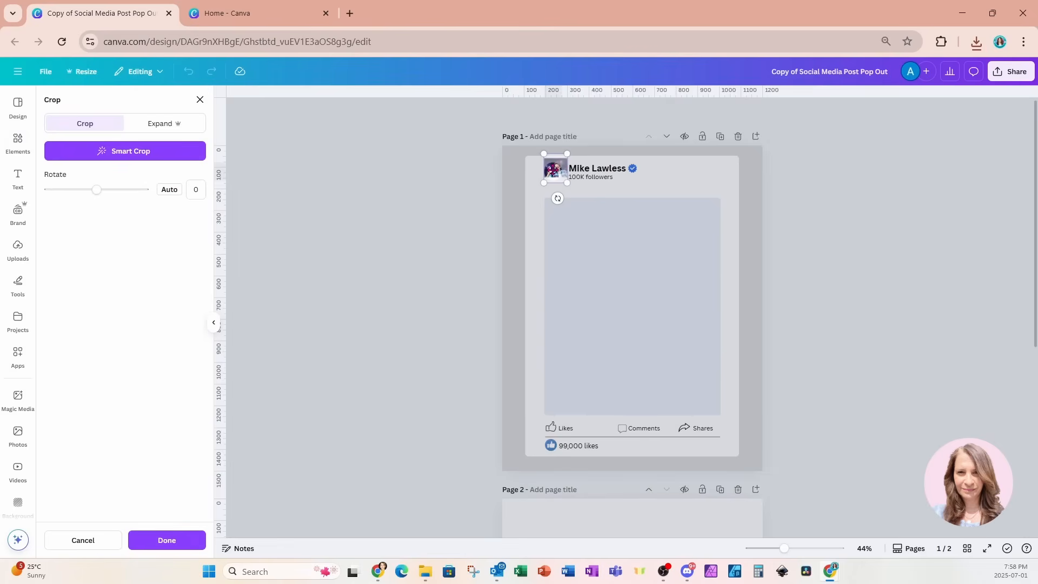
left_click_drag(553, 170, 552, 170)
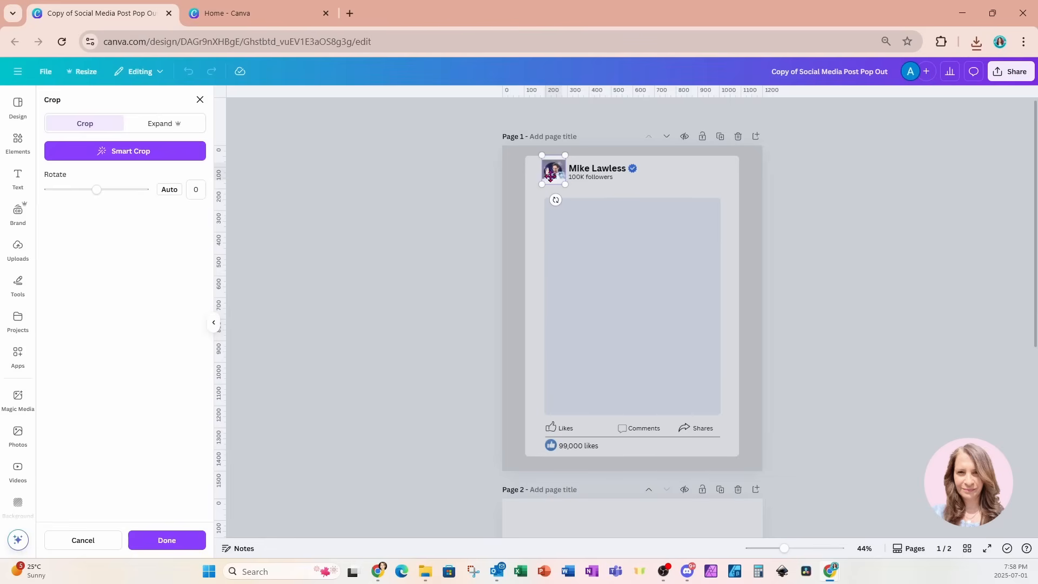
left_click_drag(550, 178, 550, 179)
key("Return")
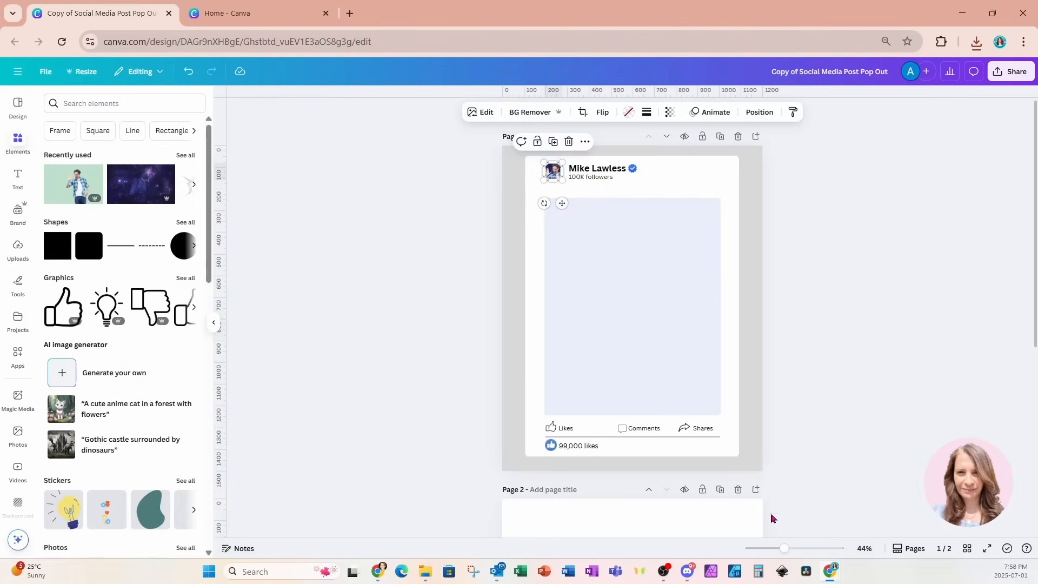
Refine the crop by nudging and enlarging the image so the man's upper body fills the circle
left_click_drag(785, 549, 812, 549)
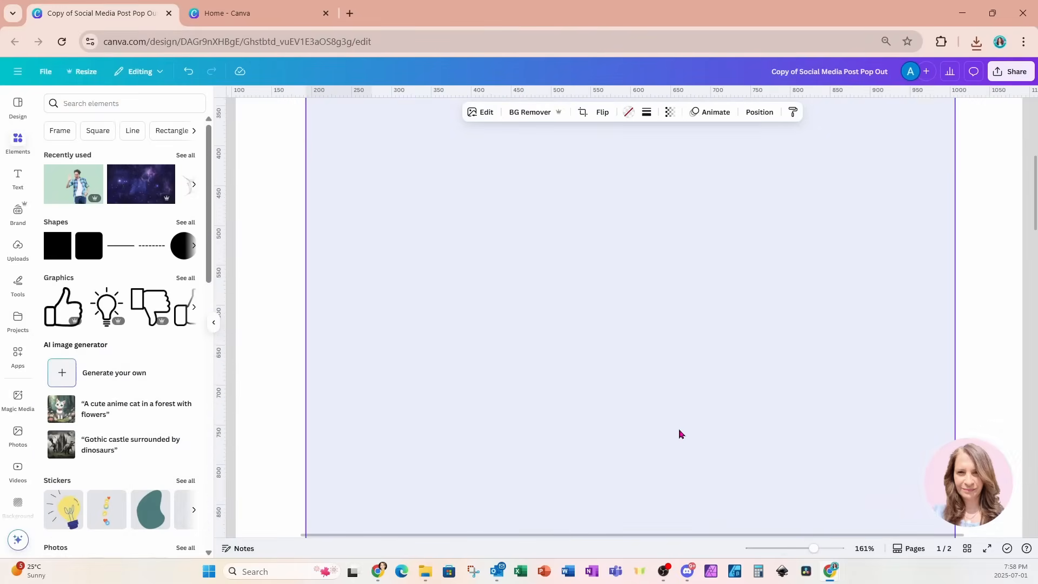
scroll(680, 434, "up", 5)
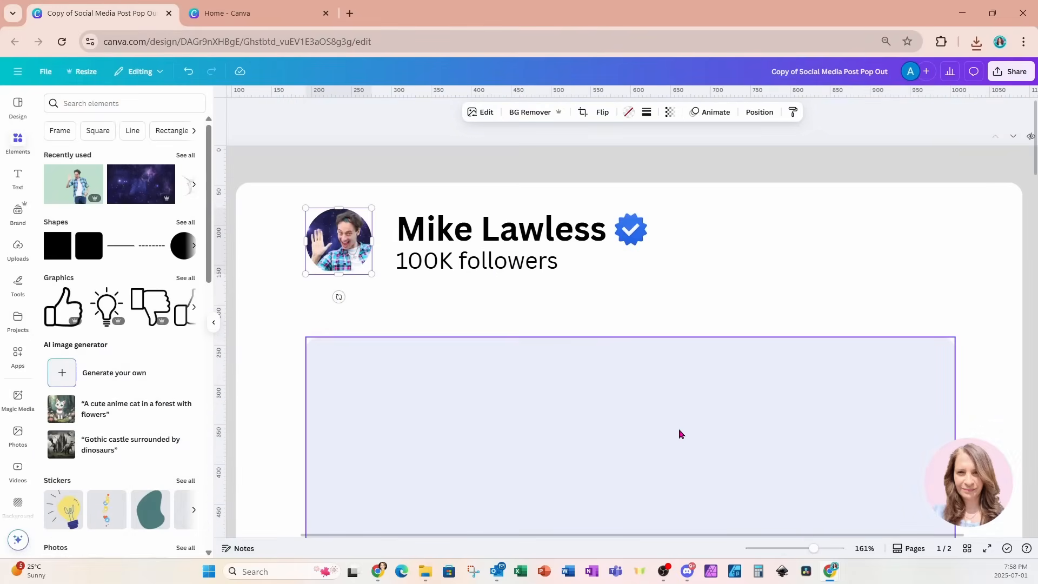
double_click(339, 242)
left_click_drag(349, 250, 345, 250)
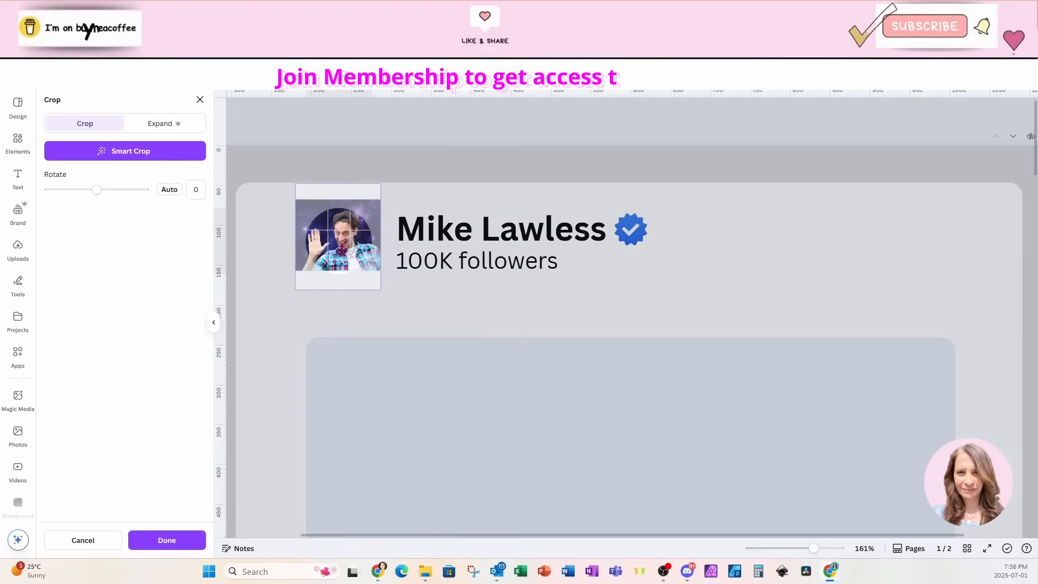
mouse_move(378, 291)
left_mouse_down()
mouse_move(393, 297)
mouse_move(367, 282)
left_mouse_up()
left_click(539, 319)
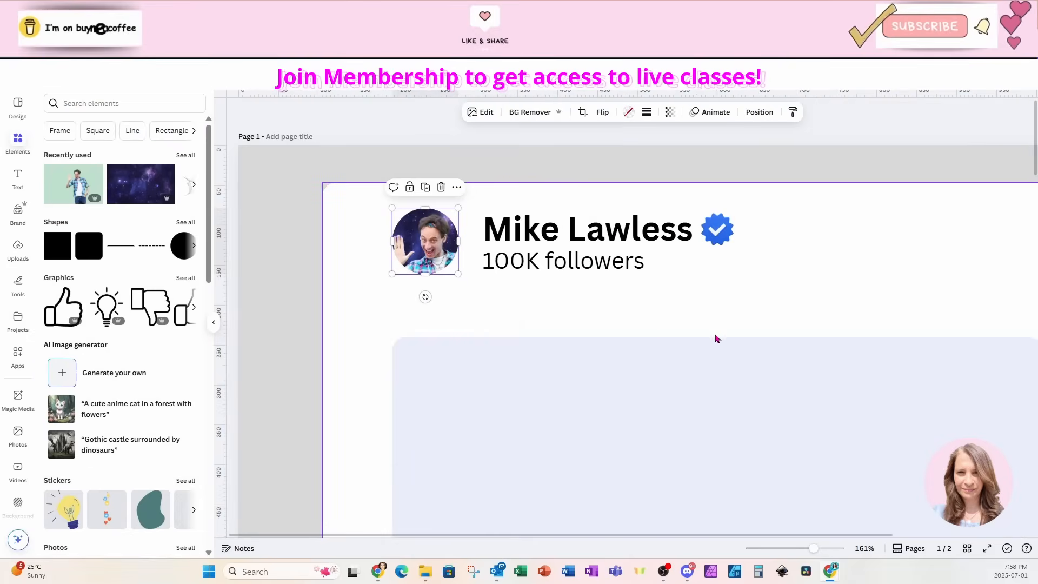
left_click_drag(813, 548, 789, 547)
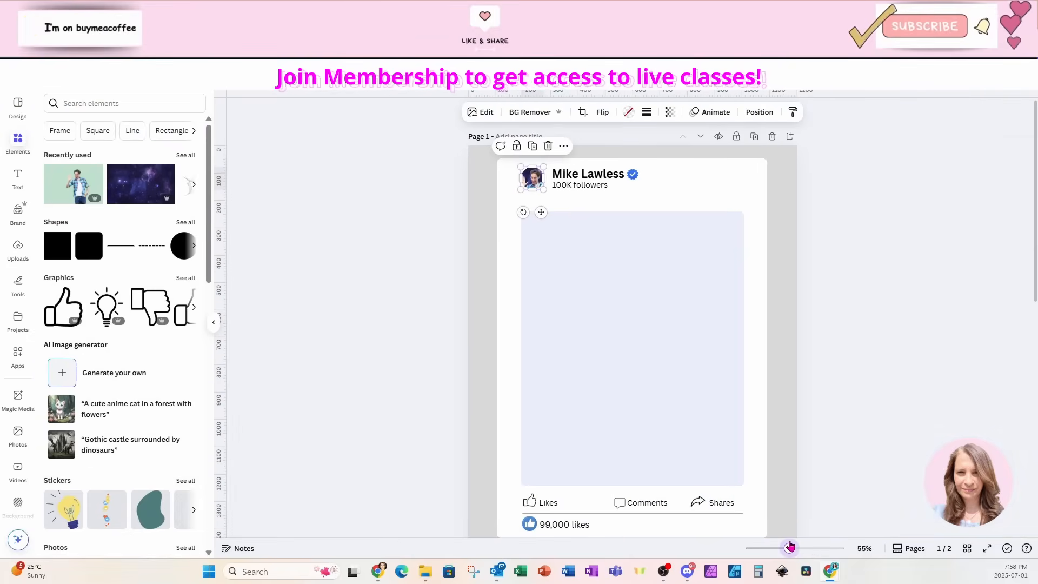
Add the torn-paper hole graphic from Recently used to page 1, then duplicate the page without it
left_click(187, 156)
left_click(67, 198)
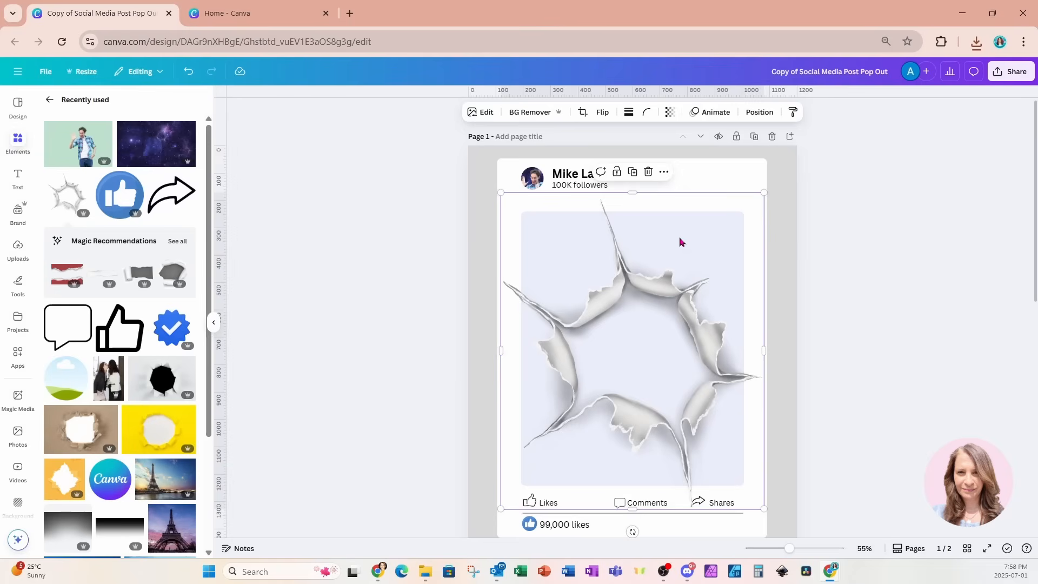
left_click(754, 136)
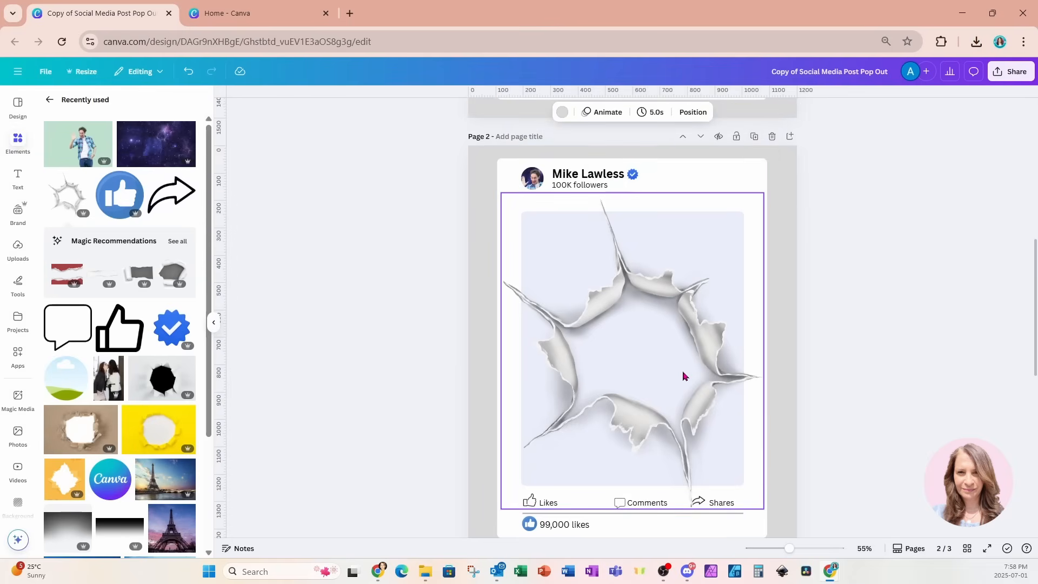
left_click(683, 376)
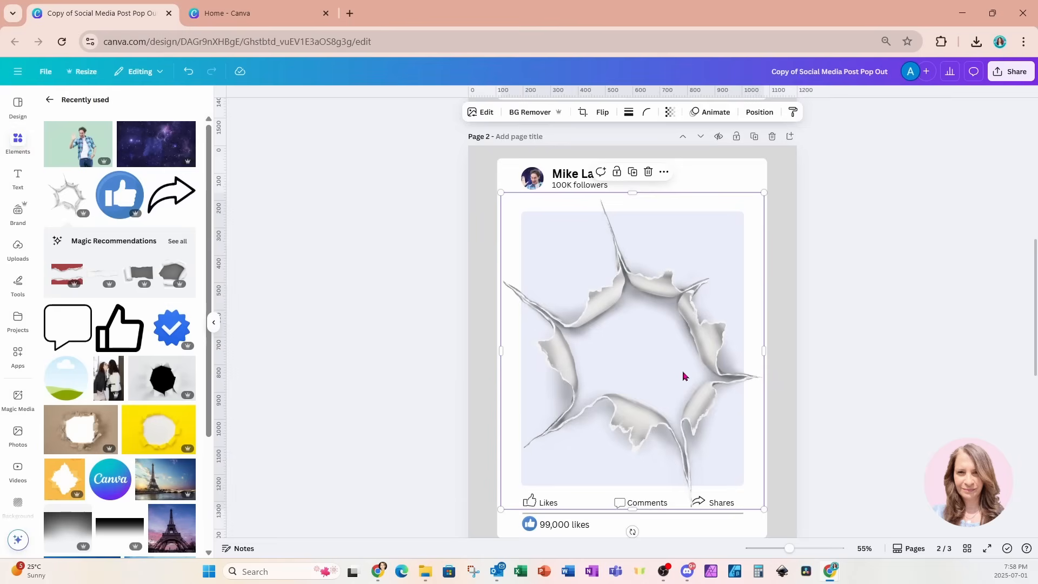
key("Delete")
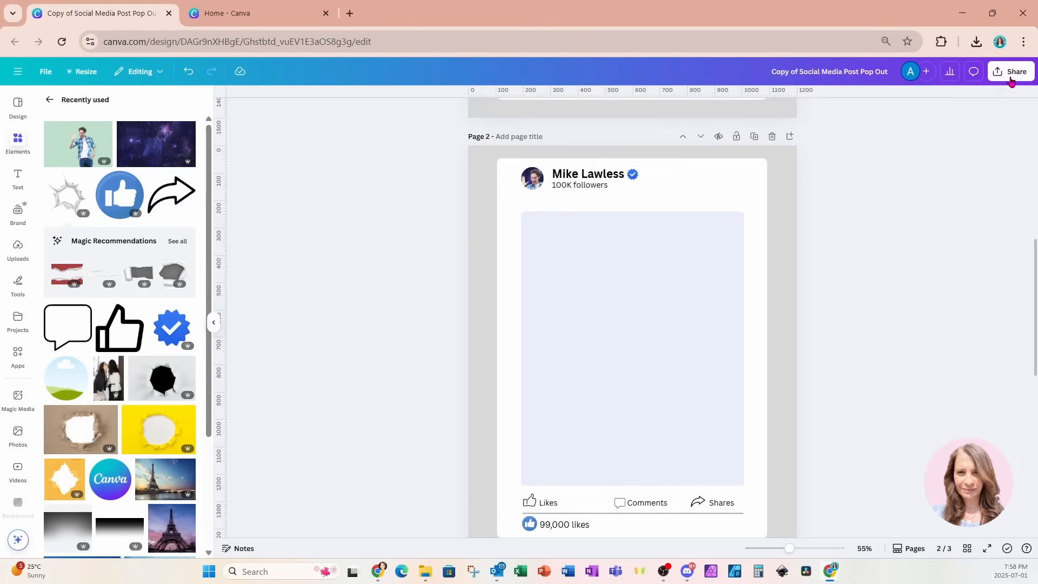
Download the current page 2 as a PNG
left_click(1009, 73)
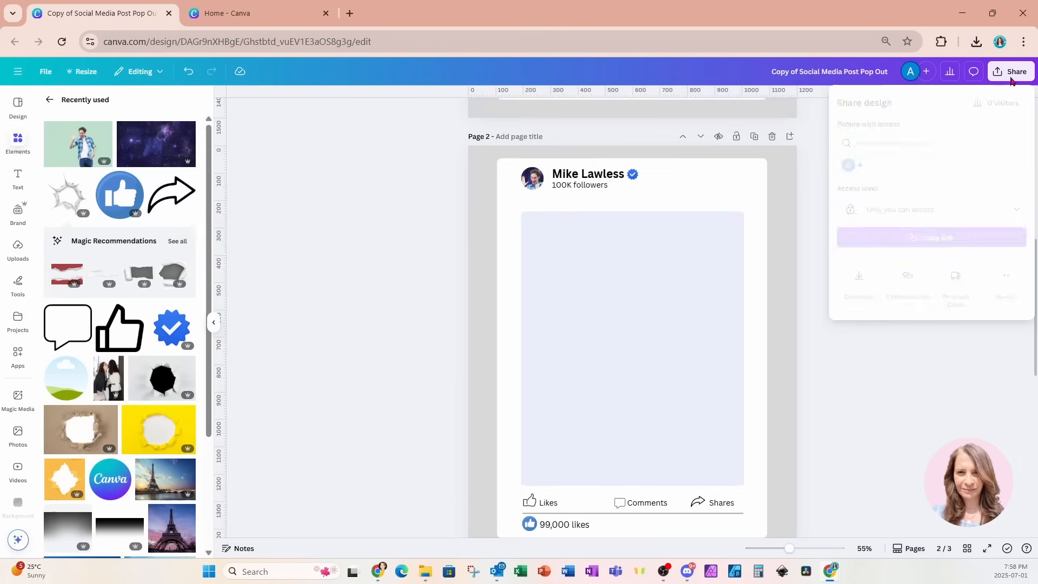
left_click(859, 275)
left_click(860, 277)
left_click(888, 325)
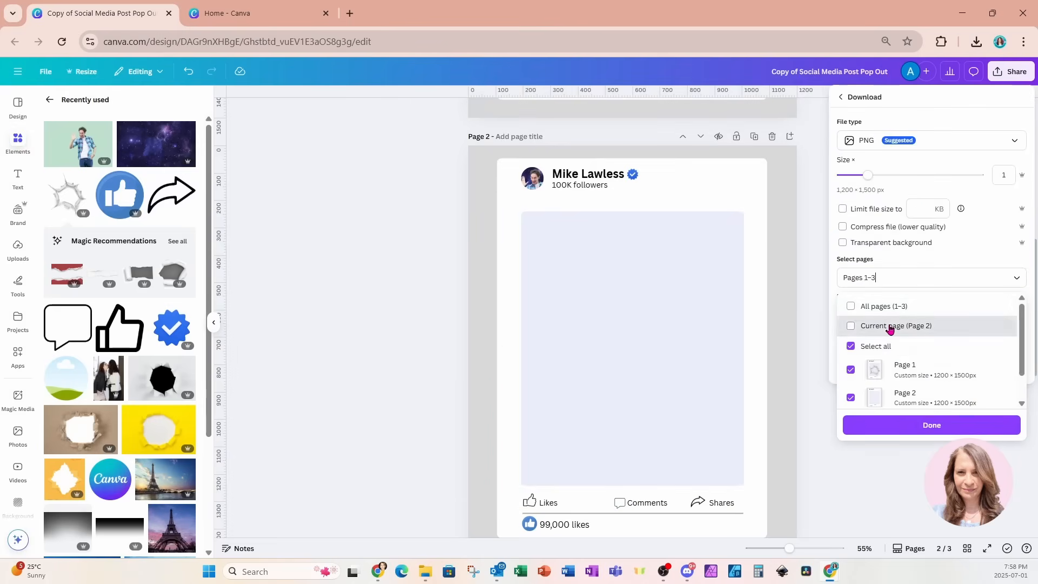
left_click(891, 430)
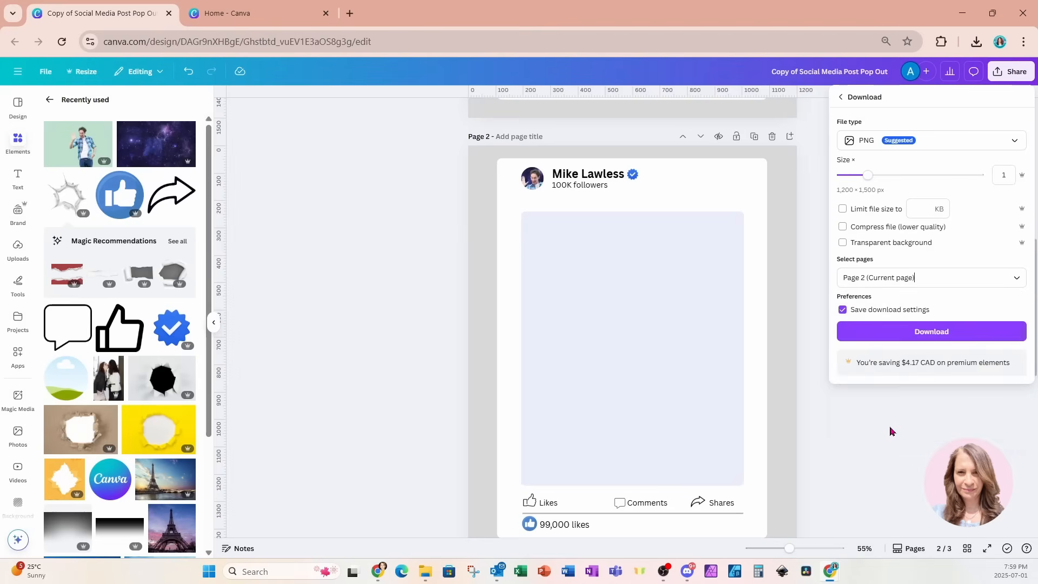
left_click(884, 334)
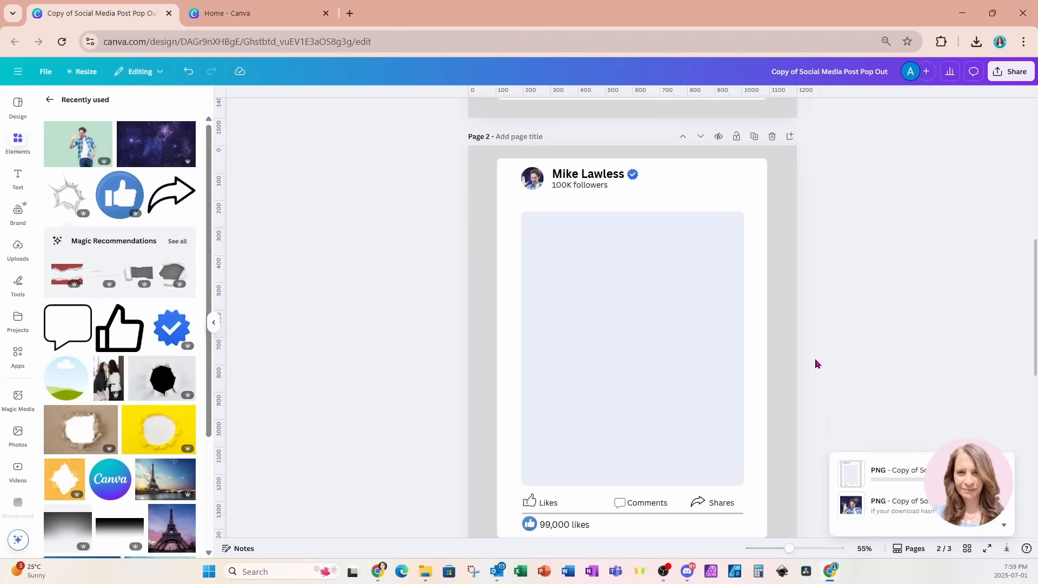
scroll(710, 452, "down", 4)
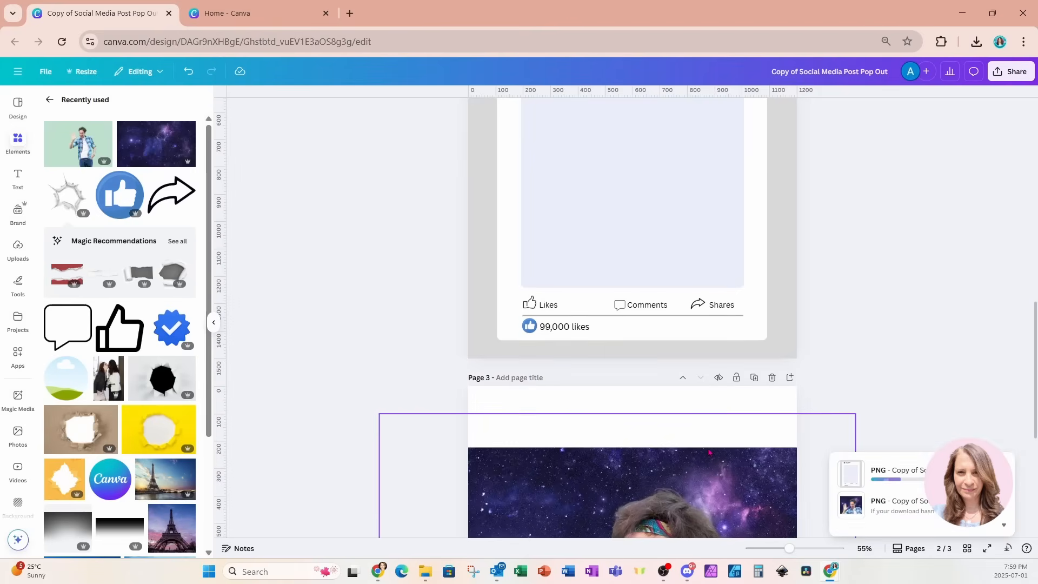
scroll(710, 452, "up", 10)
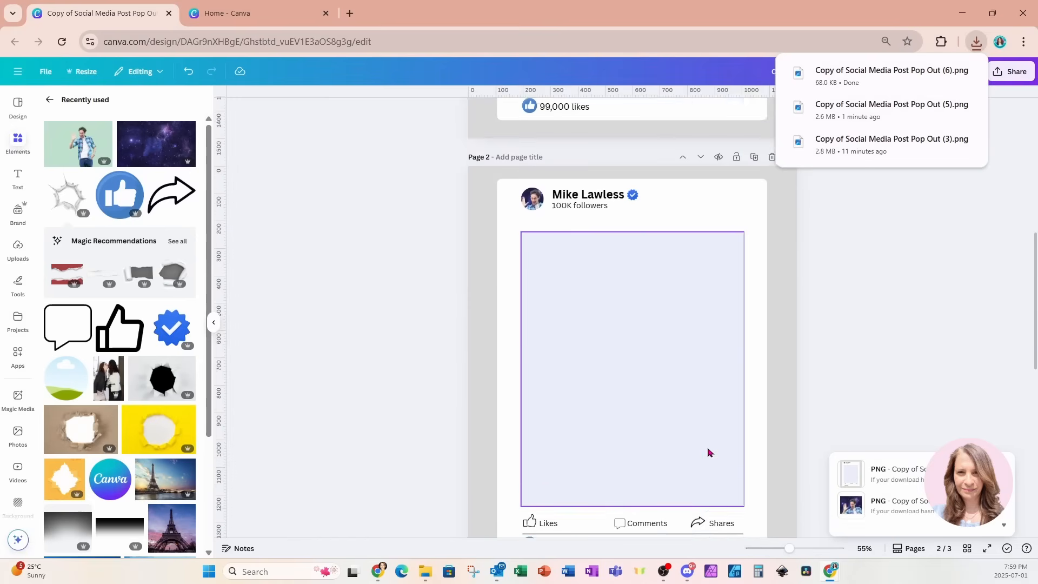
scroll(710, 452, "up", 2)
Insert a blank page and drop Copy of Social Media Post Pop Out (6).png onto it
left_click(791, 138)
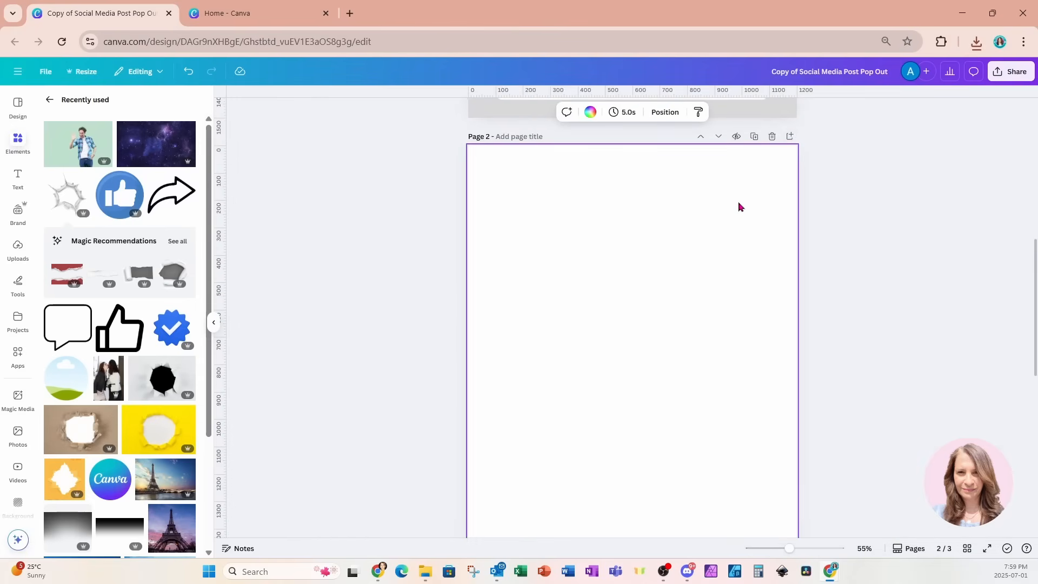
scroll(741, 207, "down", 1)
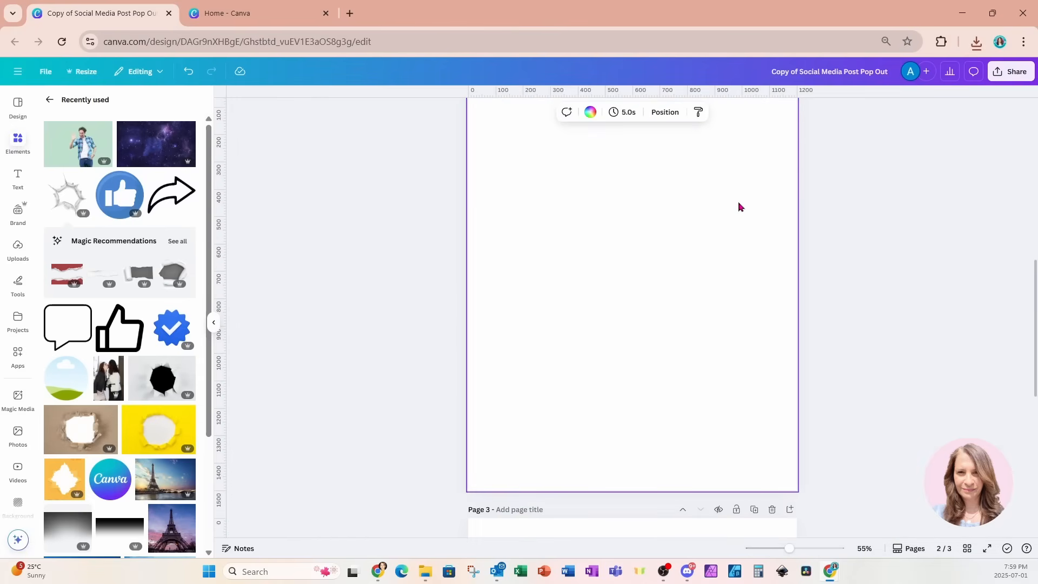
scroll(740, 207, "up", 1)
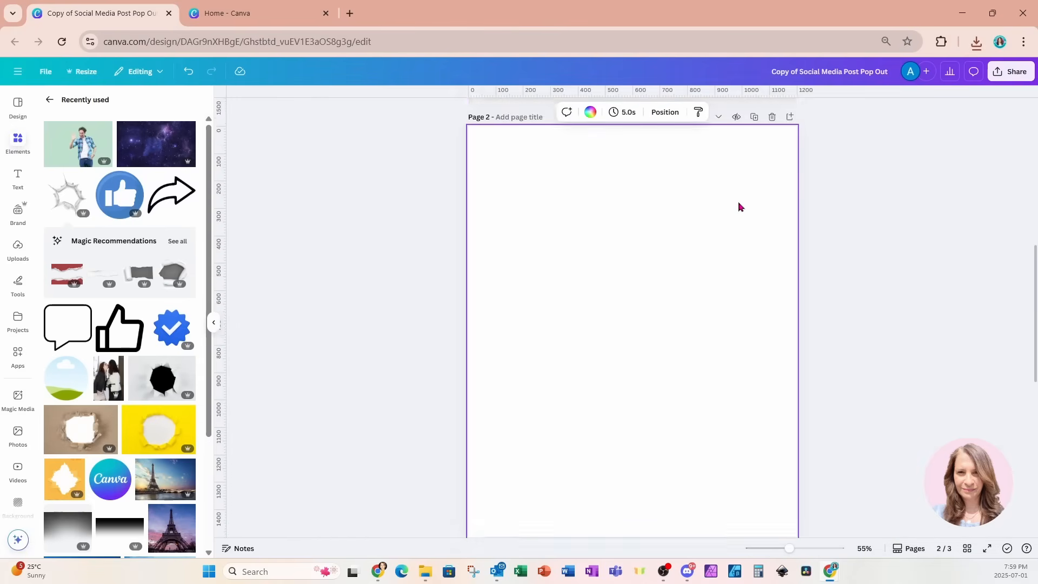
left_click(976, 42)
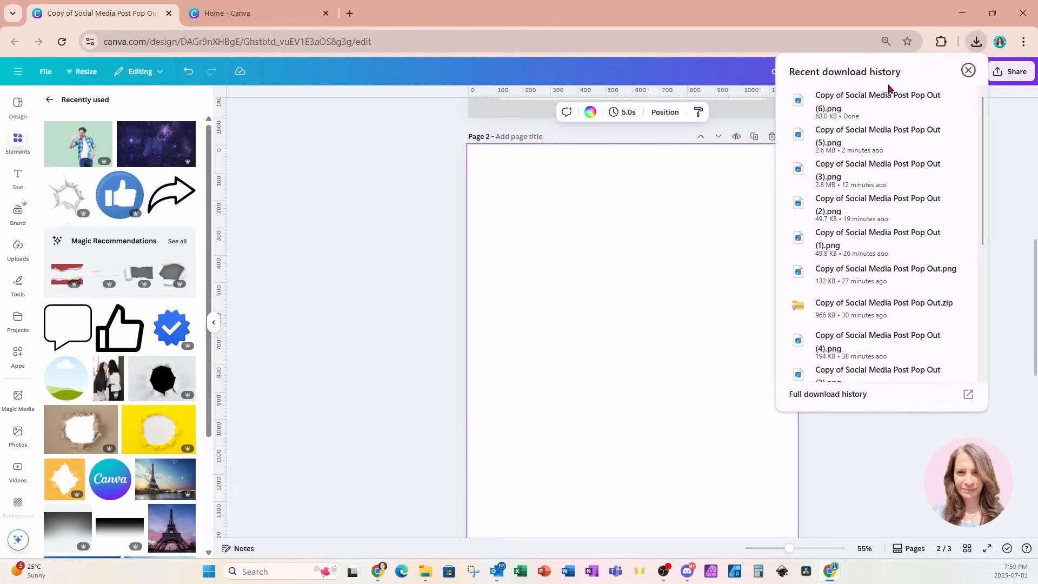
left_click_drag(890, 91, 623, 375)
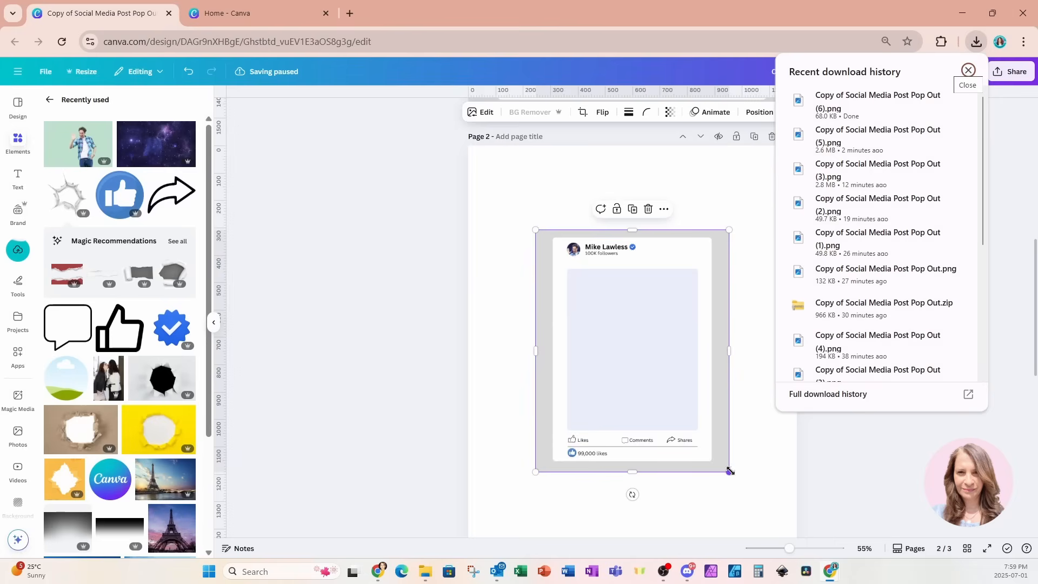
Stretch the post image to fill Page 2 at 1200×1500
left_click_drag(790, 550, 785, 550)
left_click_drag(715, 452, 776, 526)
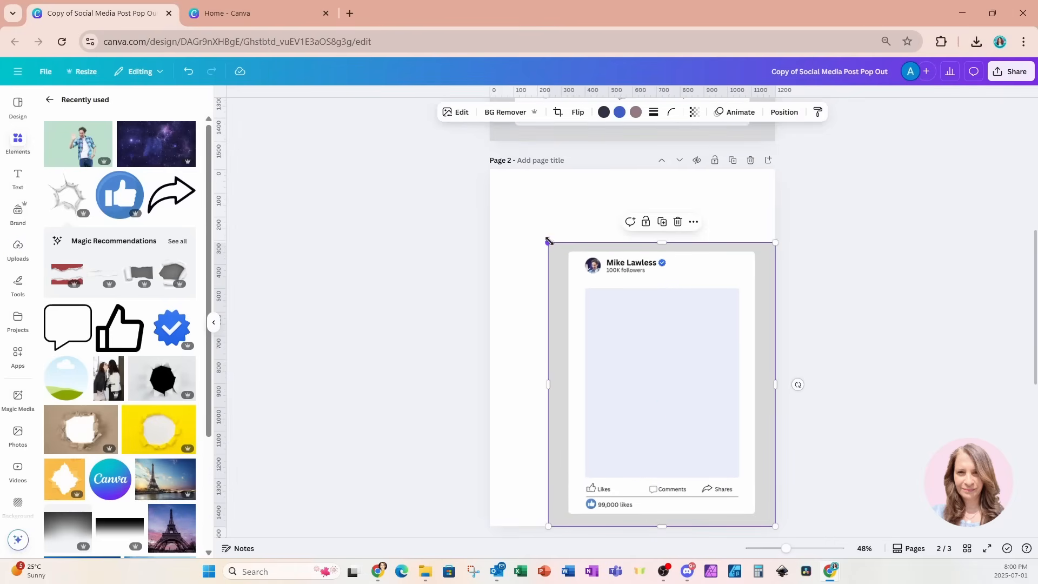
left_click_drag(549, 243, 492, 168)
Paste a copy of page 1's torn-paper hole onto Page 2, then search Apps for Image Cutout Maker
scroll(553, 282, "up", 4)
left_click(607, 193)
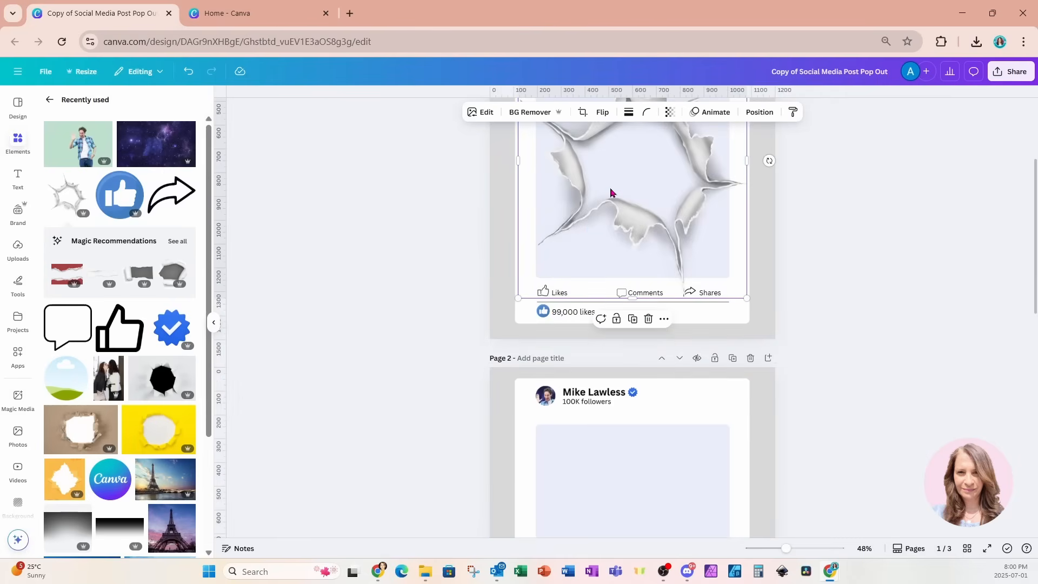
scroll(651, 312, "down", 3)
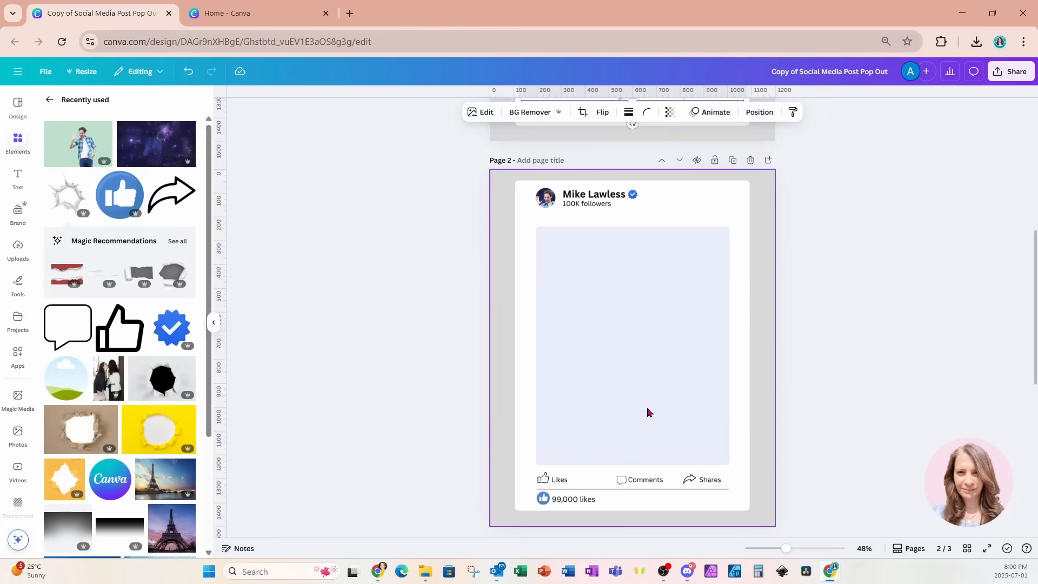
key("ctrl+v")
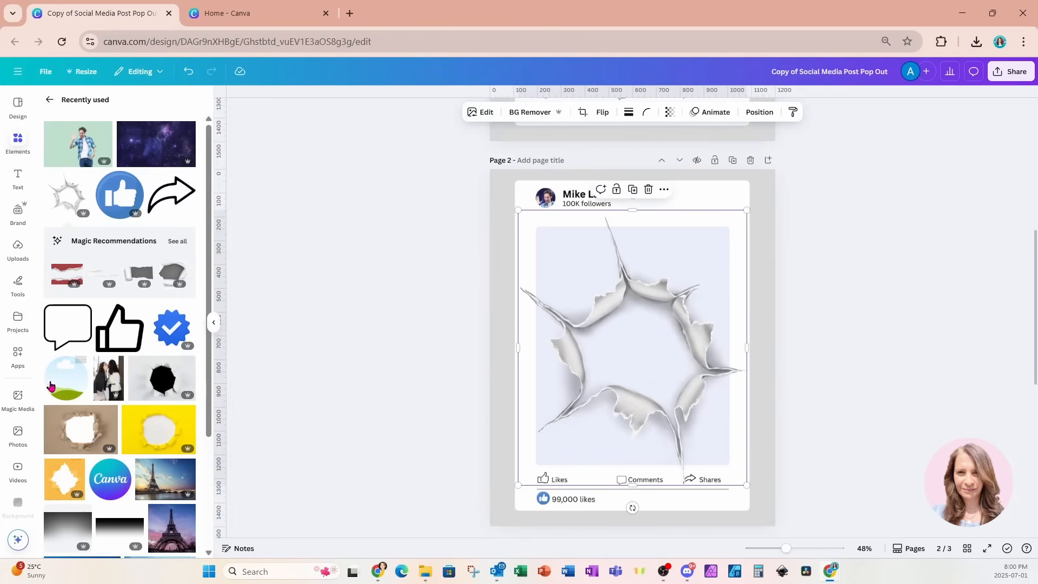
left_click(20, 368)
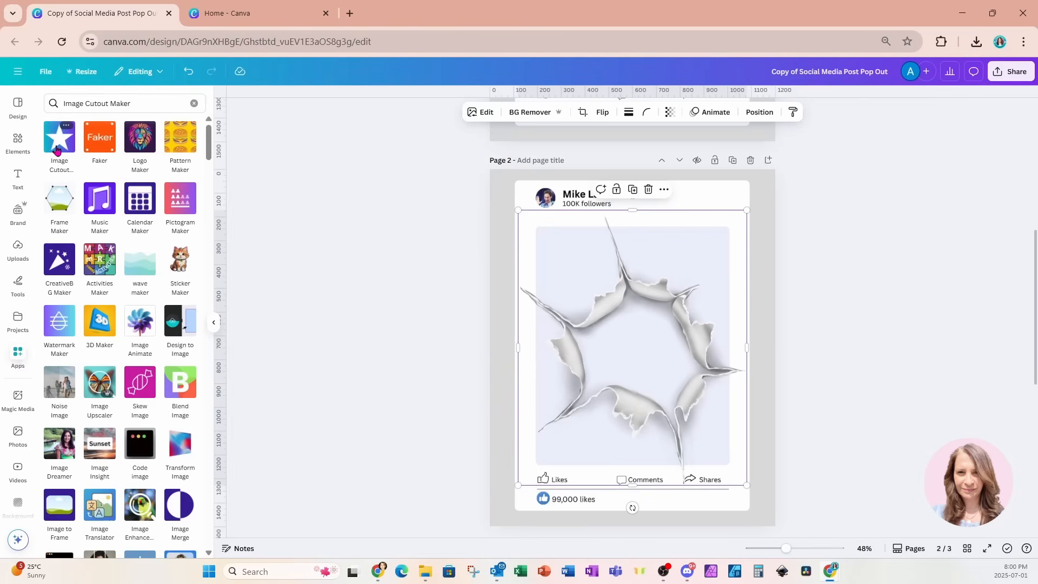
Open Image Cutout Maker and load the full-page post image into it
left_click(57, 149)
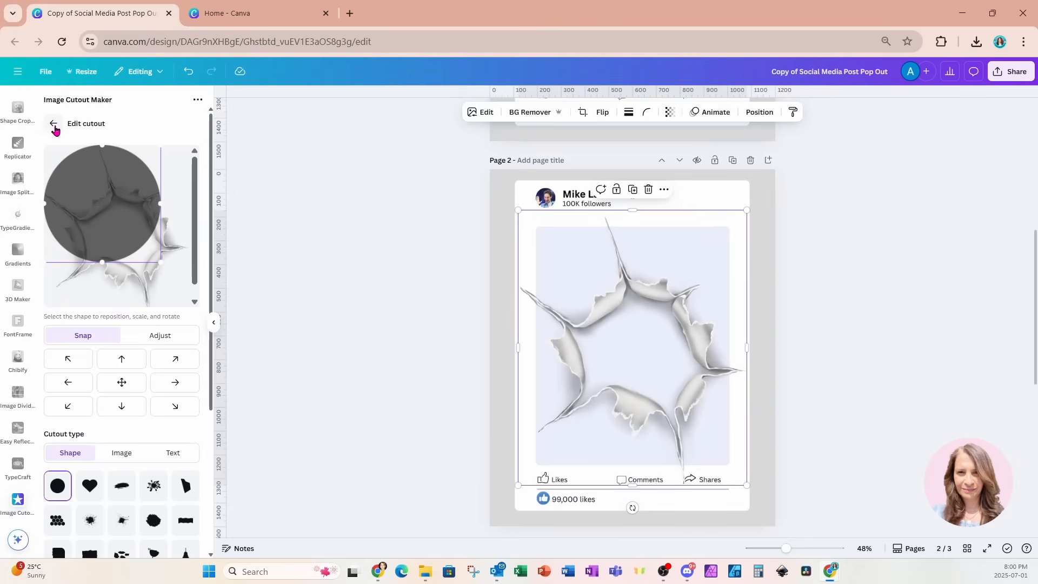
left_click(52, 127)
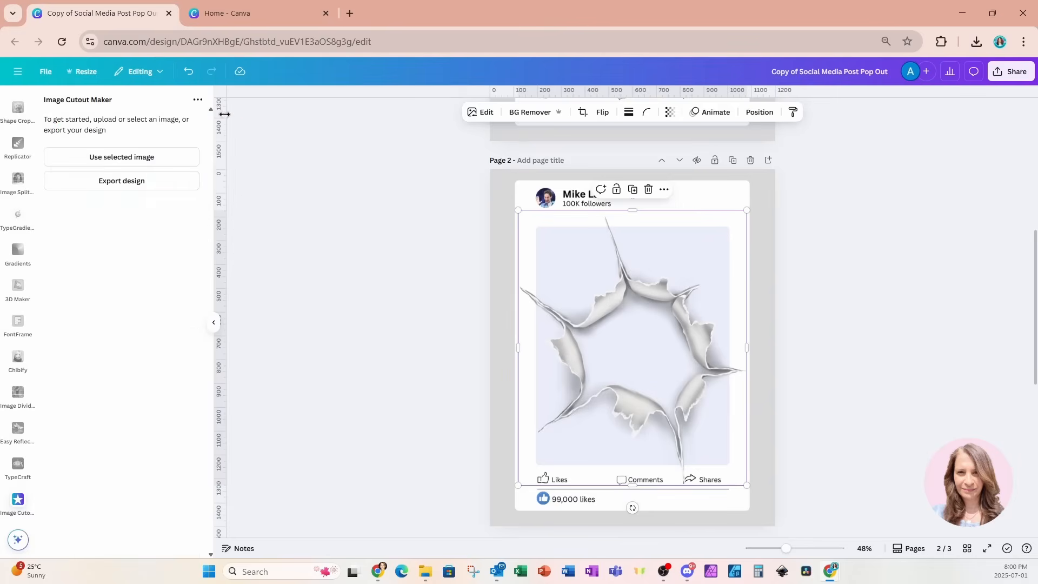
left_click(498, 185)
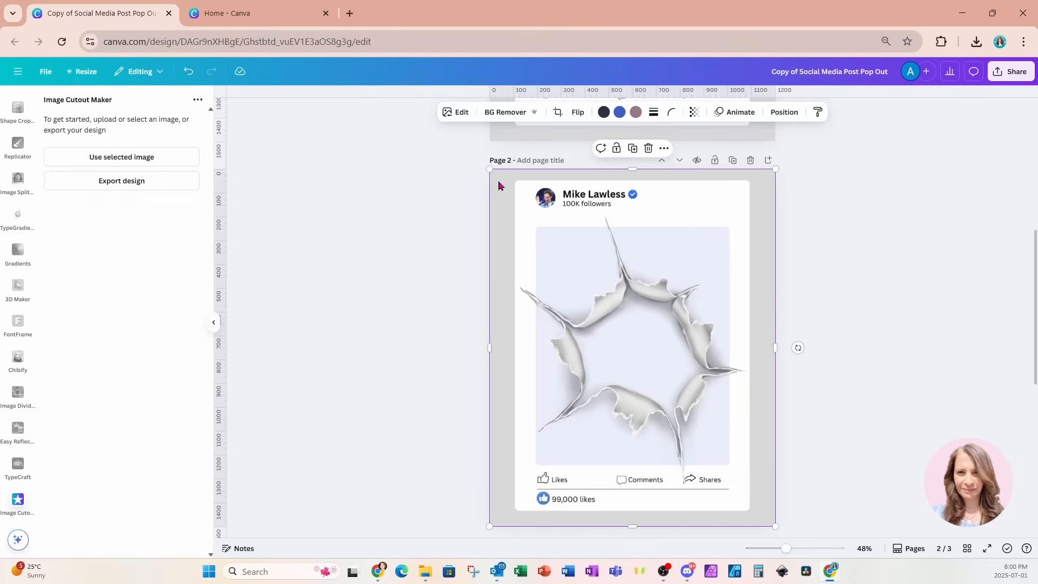
left_click(113, 161)
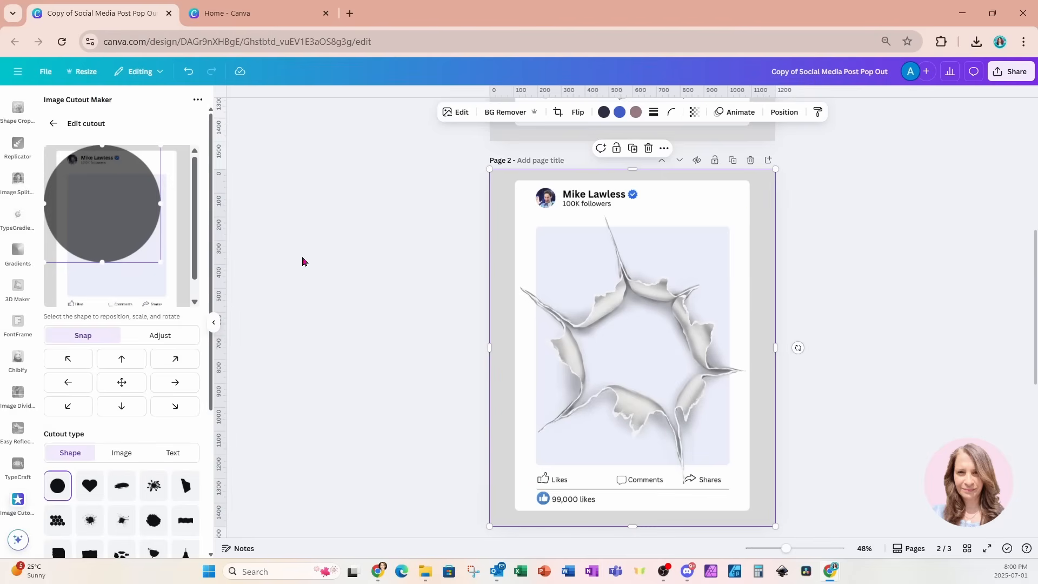
Set the cutout type to Image using the torn-paper graphic, position it, and add the cutout to the design
left_click(649, 349)
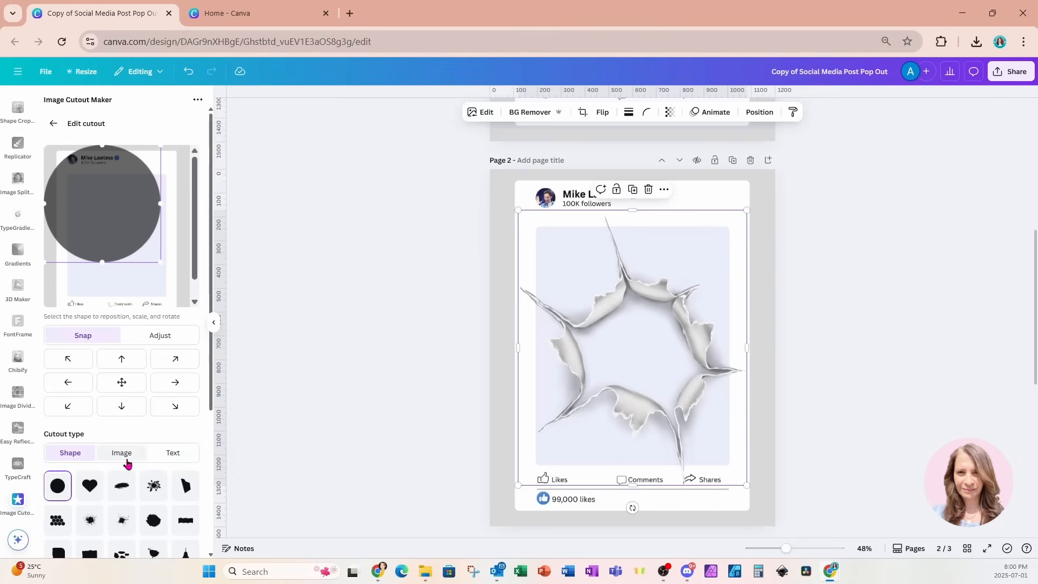
left_click(128, 463)
scroll(128, 463, "down", 1)
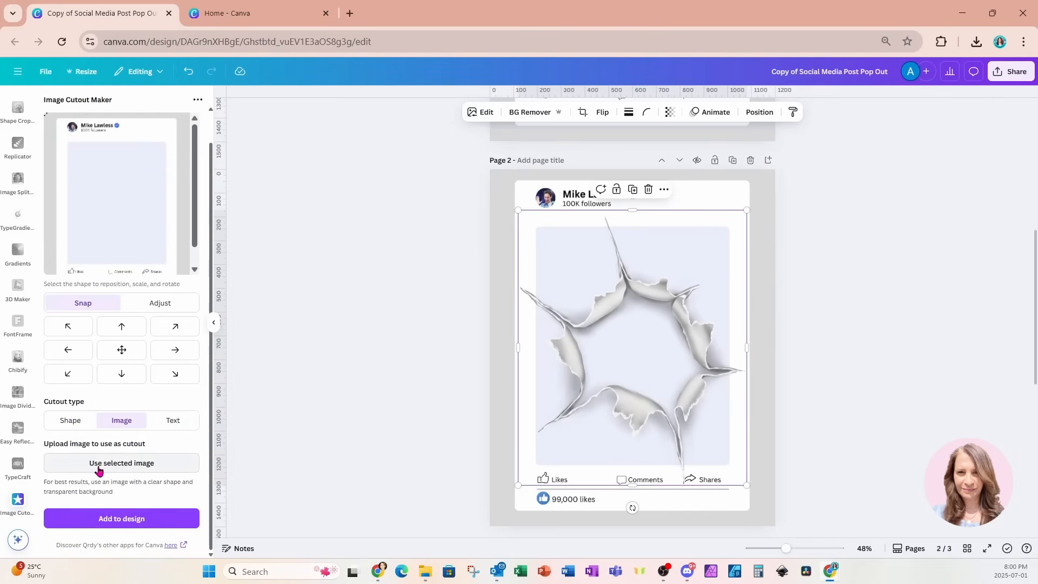
left_click(121, 464)
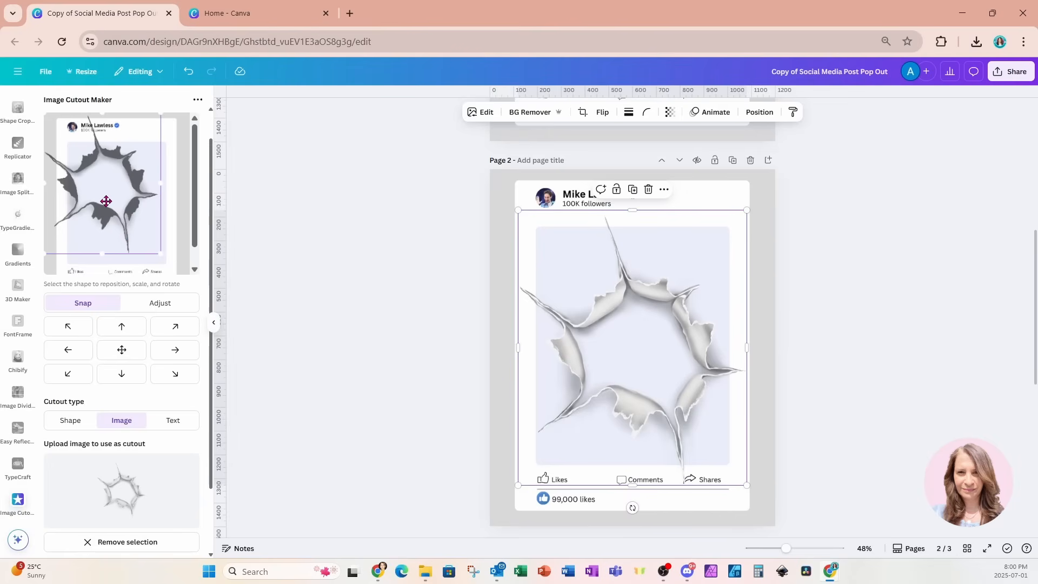
left_click_drag(106, 201, 119, 224)
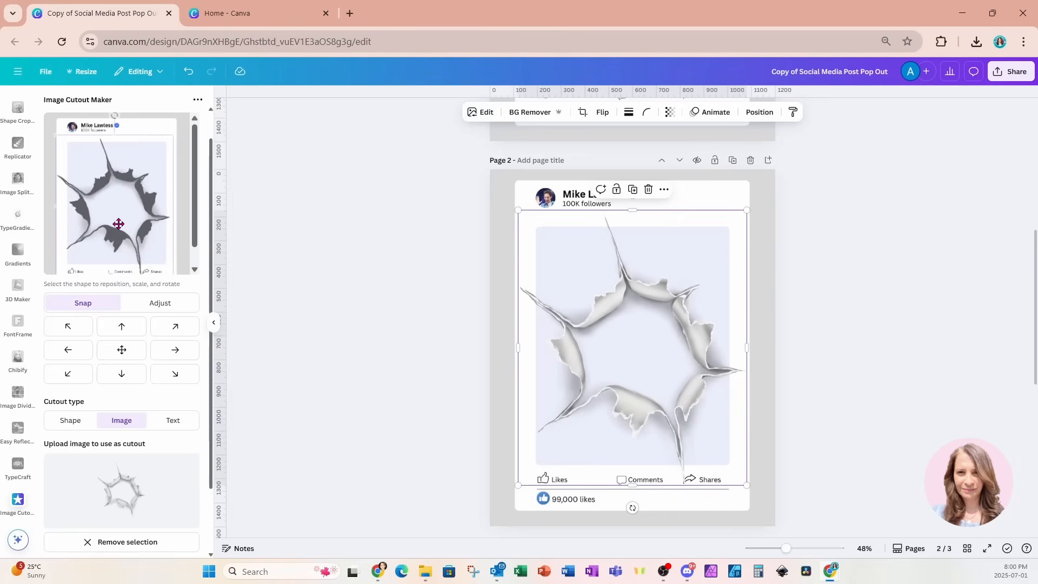
left_click_drag(119, 224, 119, 225)
scroll(86, 378, "down", 2)
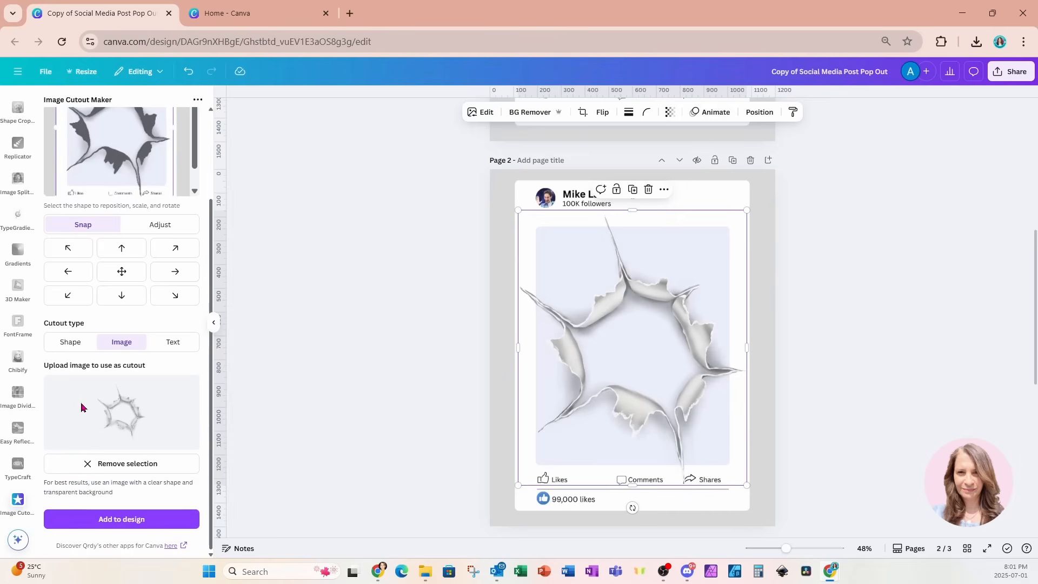
left_click(84, 522)
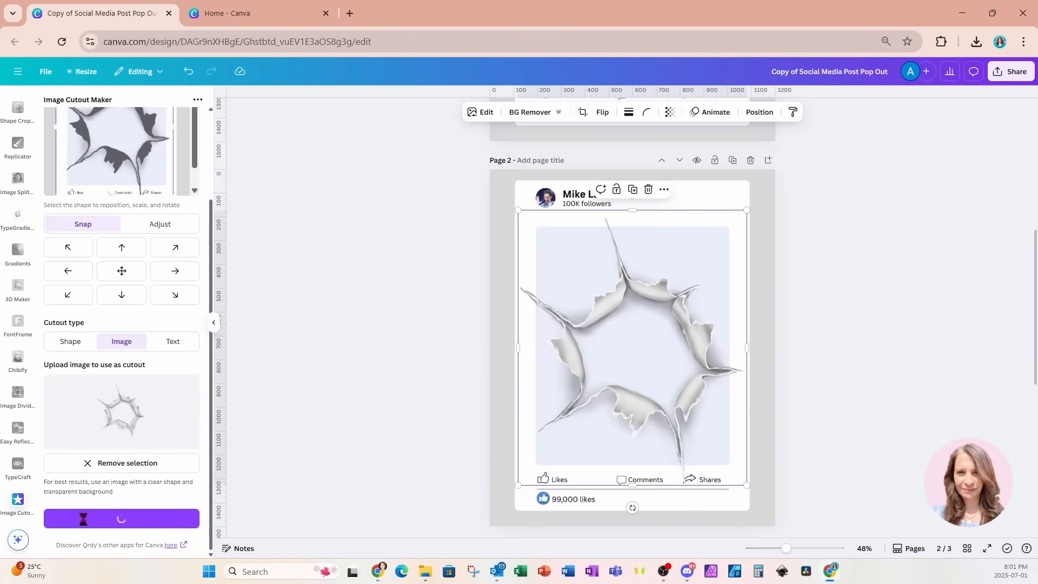
Duplicate Page 2 and delete the full-page post image and torn-paper graphic from the copy
left_click(734, 161)
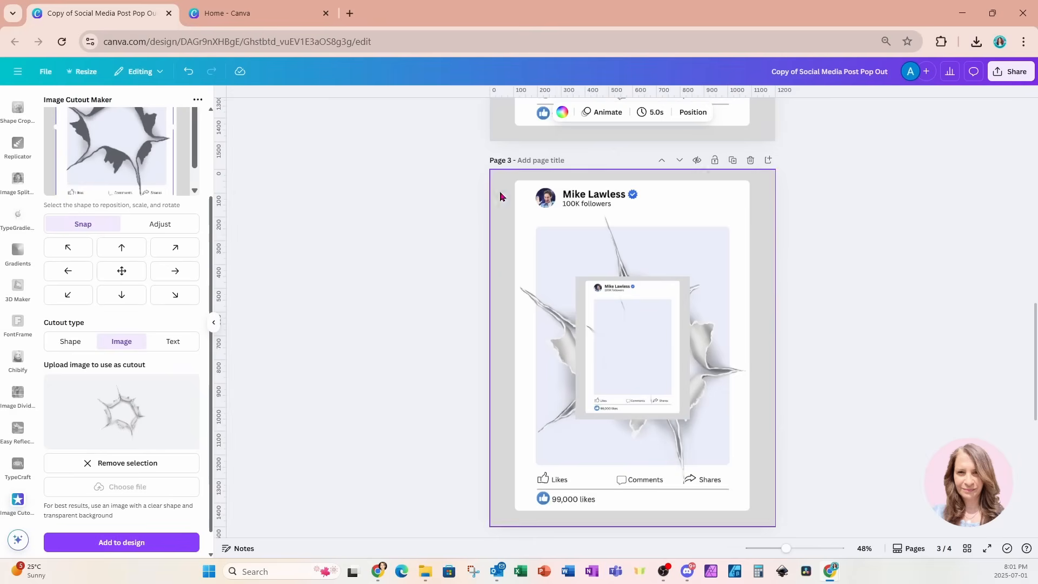
left_click_drag(442, 192, 610, 216)
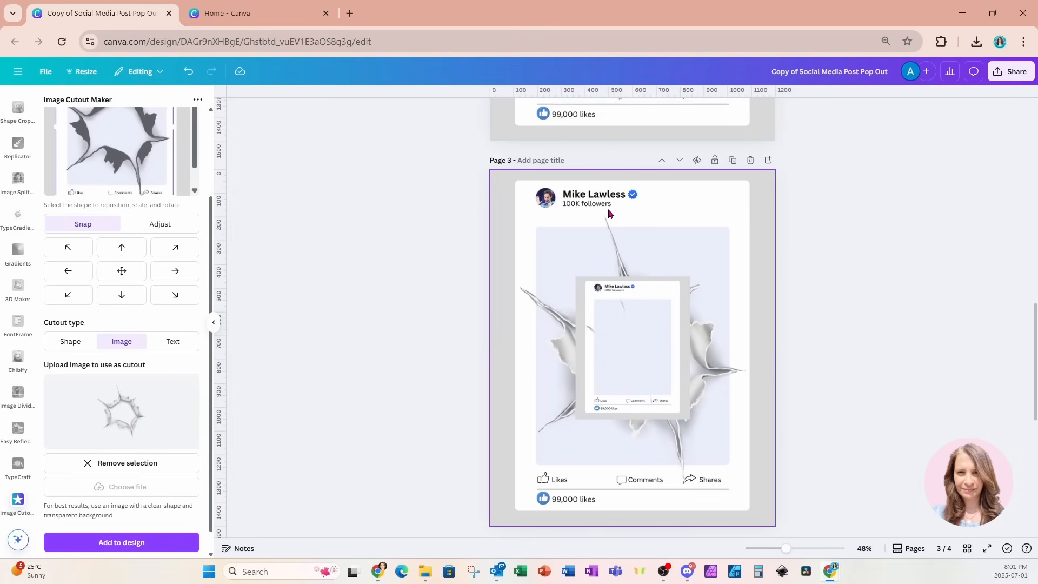
key("Delete")
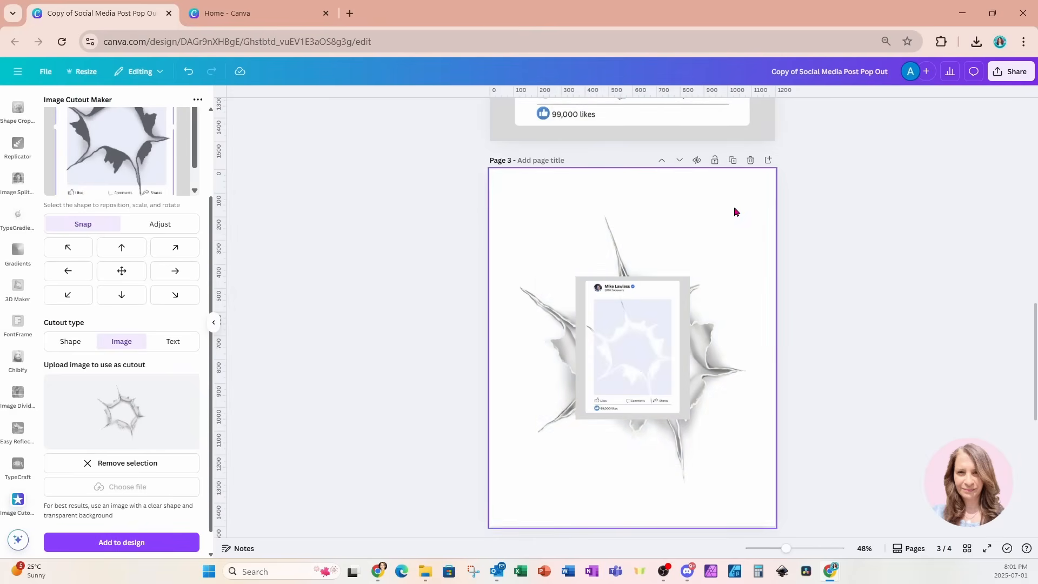
left_click(739, 359)
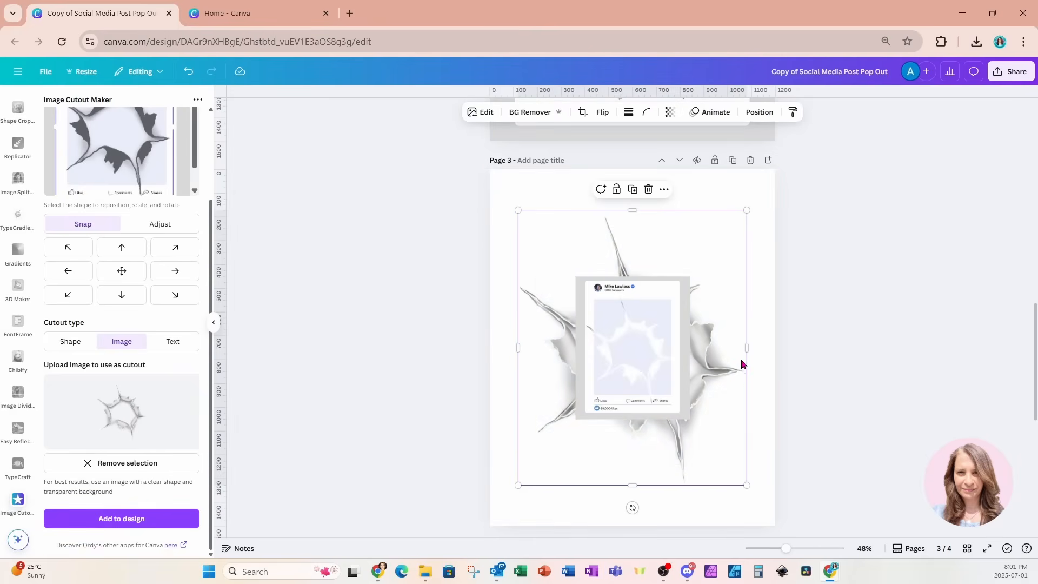
left_click_drag(702, 395, 756, 387)
key("Delete")
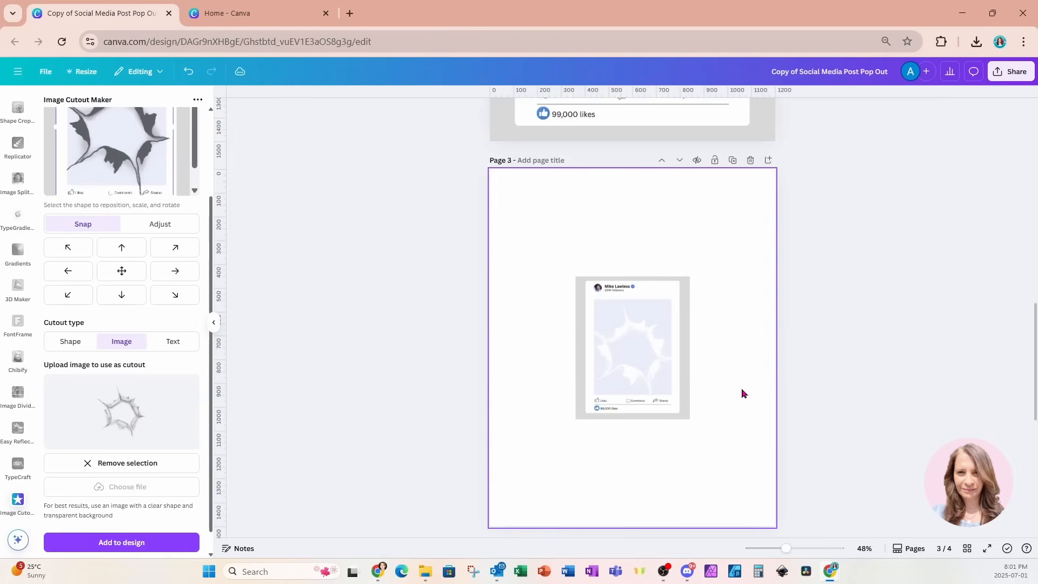
Enlarge the small cutout post from both corners to nearly fill Page 3
left_click(635, 378)
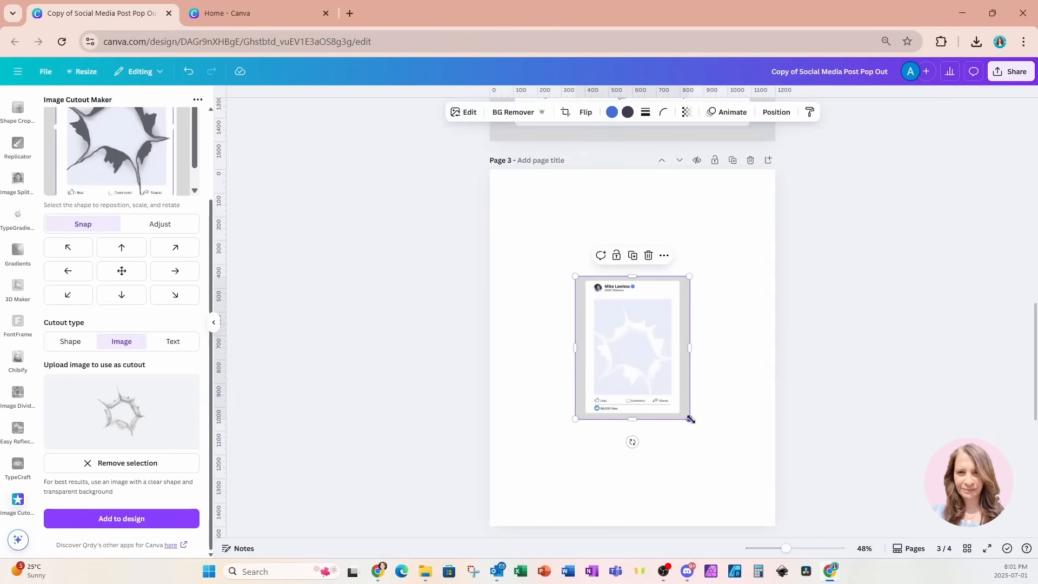
left_click_drag(690, 419, 753, 498)
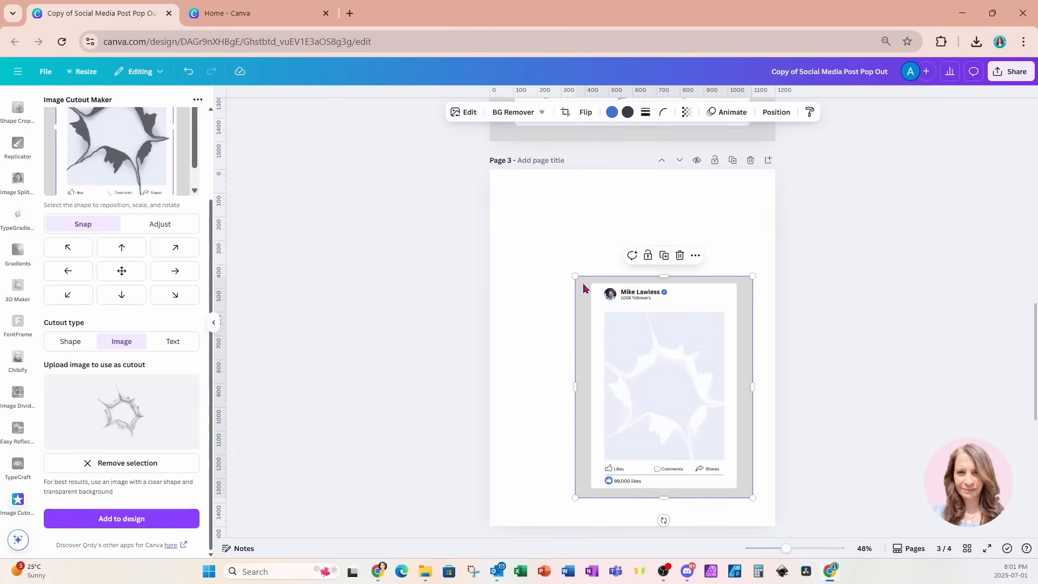
left_click_drag(575, 276, 497, 197)
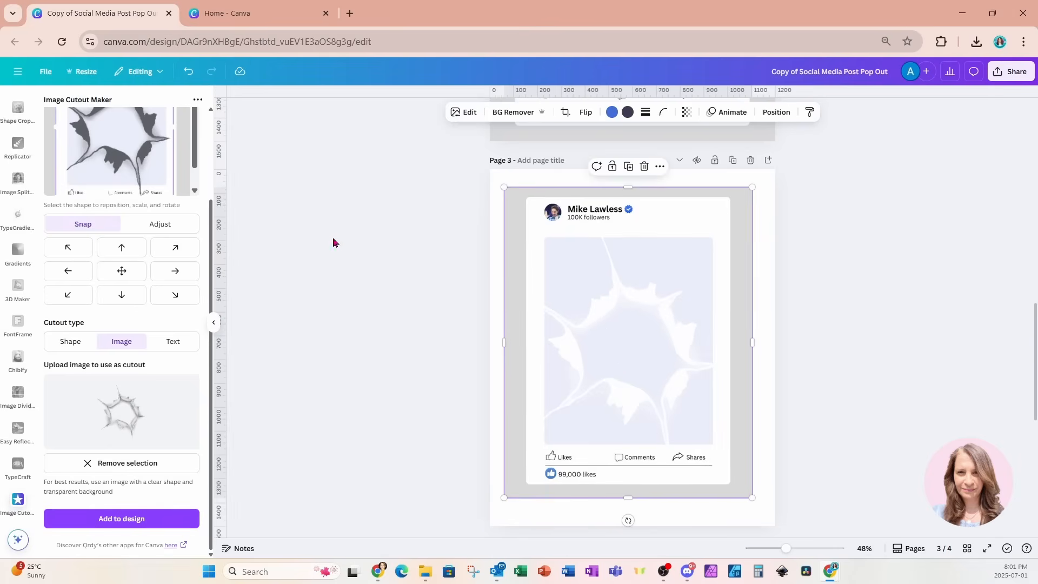
left_click(215, 330)
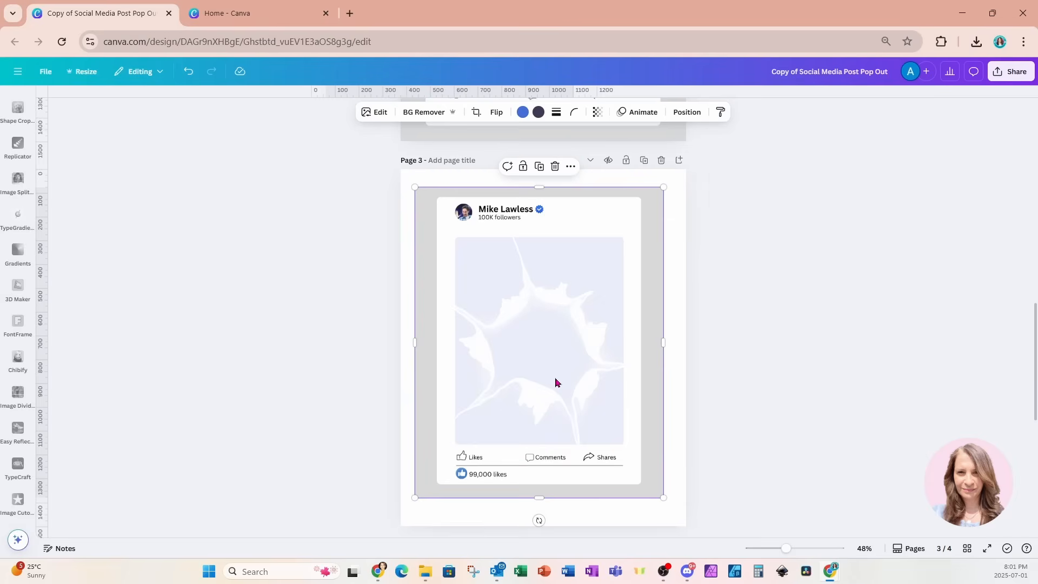
In BG Remover, restore the image's outer edges with the Restore brush at size 70
left_click(424, 114)
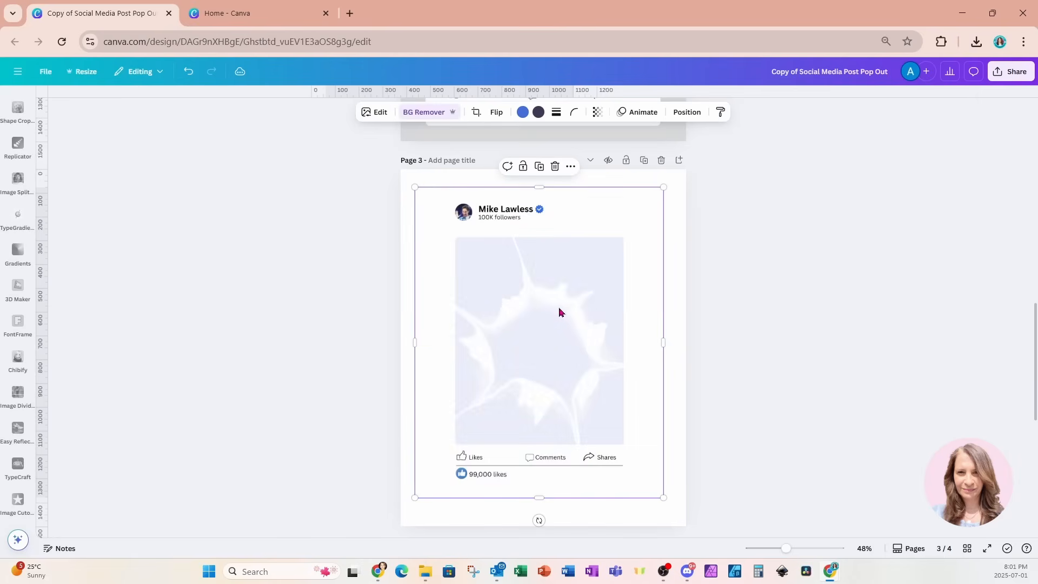
left_click(423, 113)
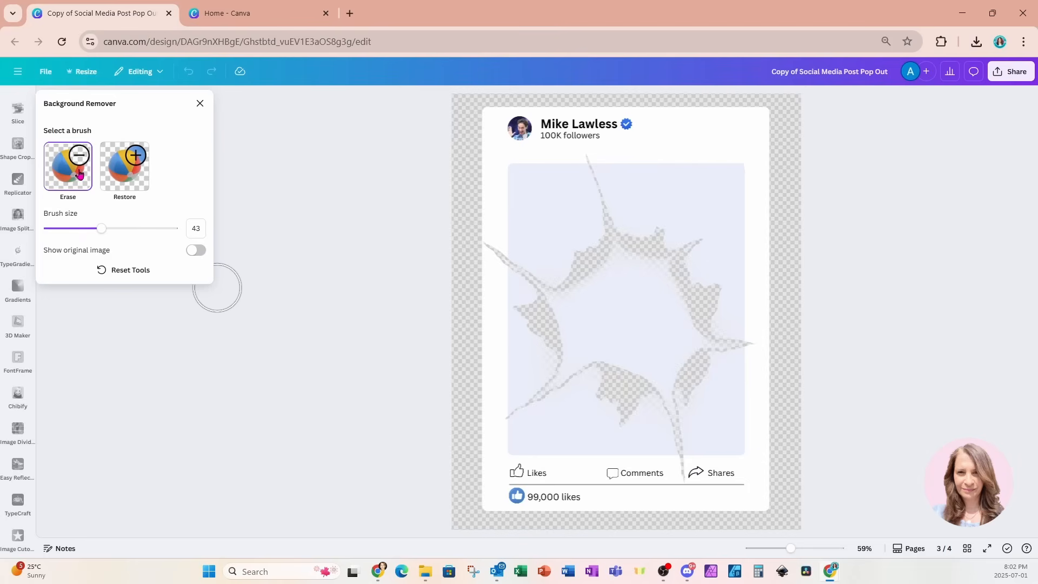
left_click(115, 174)
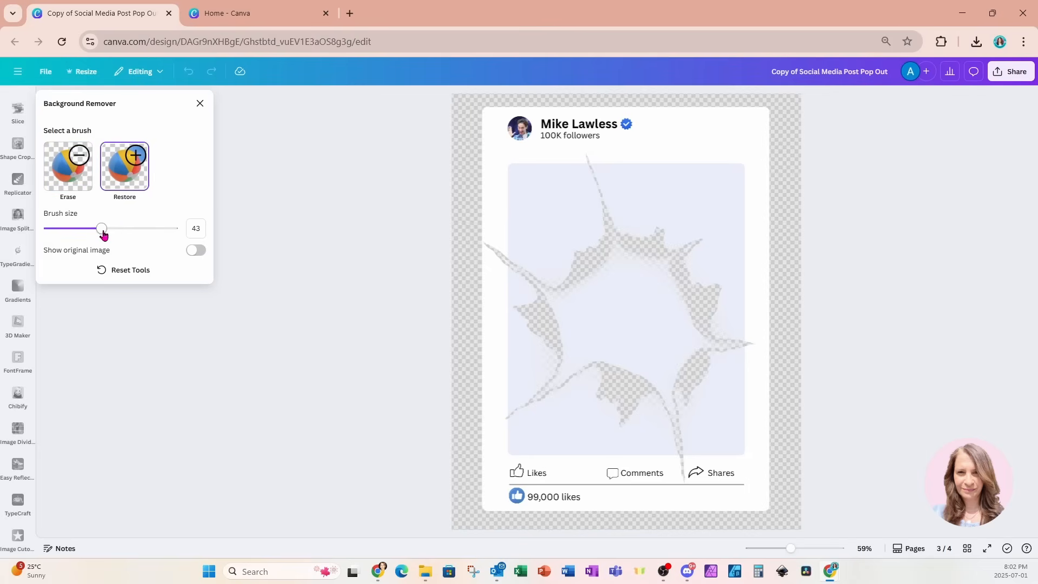
left_click_drag(101, 230, 136, 236)
left_click(456, 98)
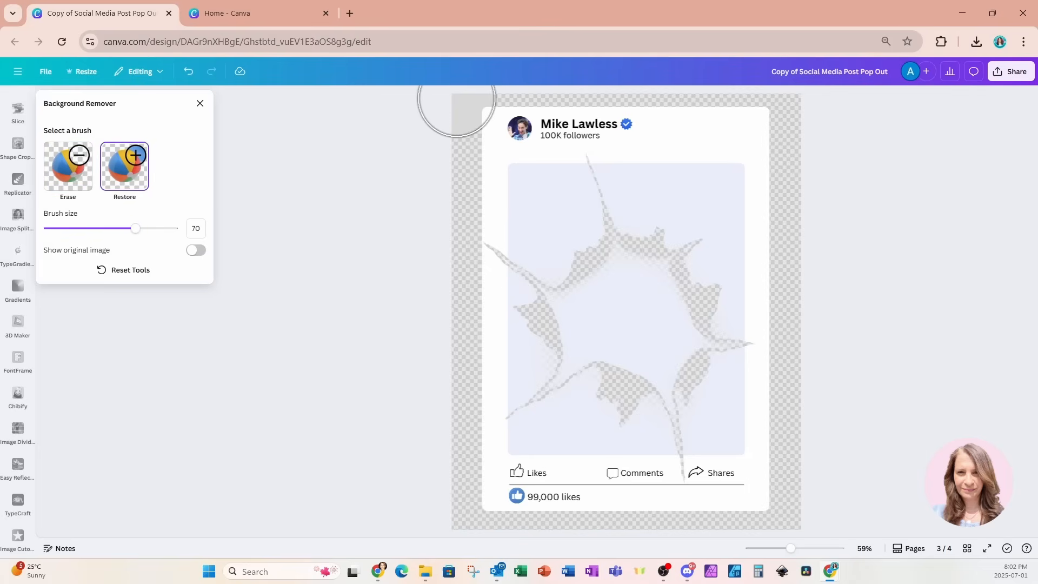
mouse_move(457, 98)
left_mouse_down()
mouse_move(795, 109)
mouse_move(813, 290)
mouse_move(806, 245)
mouse_move(794, 283)
mouse_move(794, 498)
mouse_move(576, 545)
left_mouse_up()
mouse_move(475, 546)
left_mouse_down()
mouse_move(475, 498)
mouse_move(456, 464)
mouse_move(440, 227)
mouse_move(447, 128)
left_mouse_up()
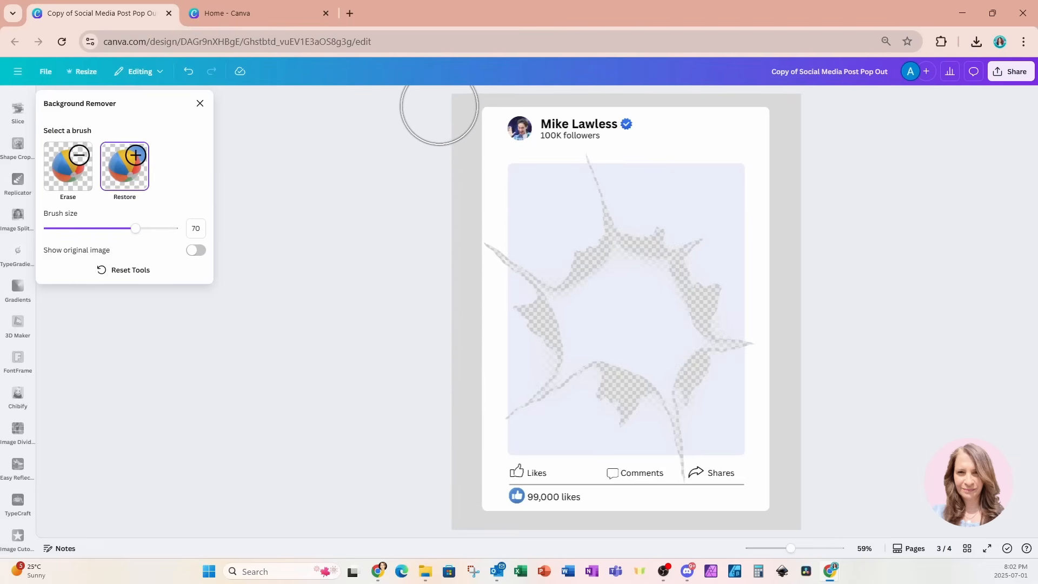
Erase the torn hole's centre with the Erase brush, shrinking it for fine edges, and finish
left_click(68, 166)
mouse_move(600, 294)
left_mouse_down()
mouse_move(636, 284)
mouse_move(668, 336)
left_mouse_up()
mouse_move(664, 346)
left_mouse_down()
mouse_move(649, 349)
mouse_move(598, 315)
mouse_move(591, 322)
left_mouse_up()
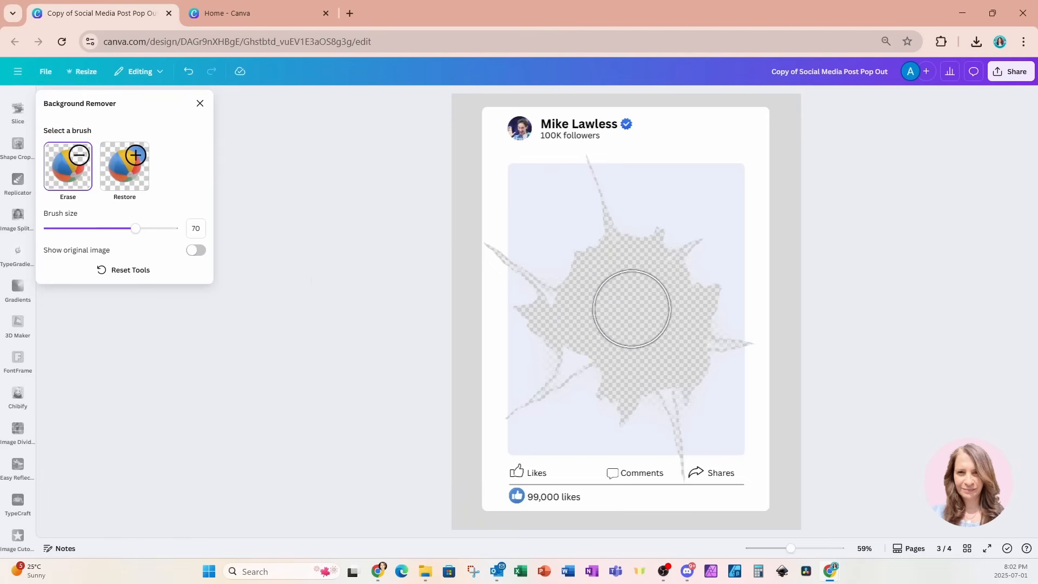
left_click_drag(135, 228, 71, 228)
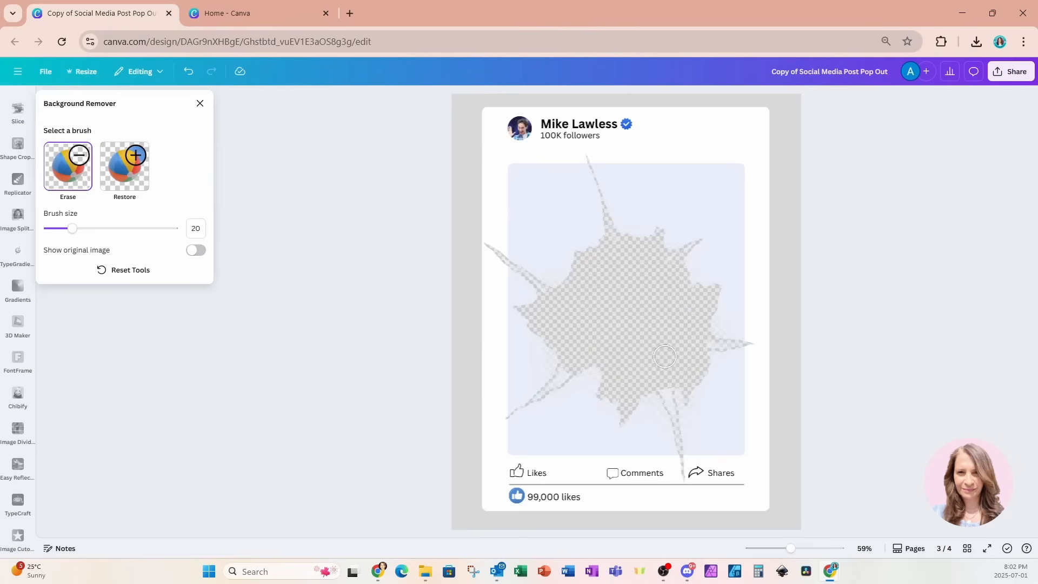
left_click_drag(75, 234, 58, 234)
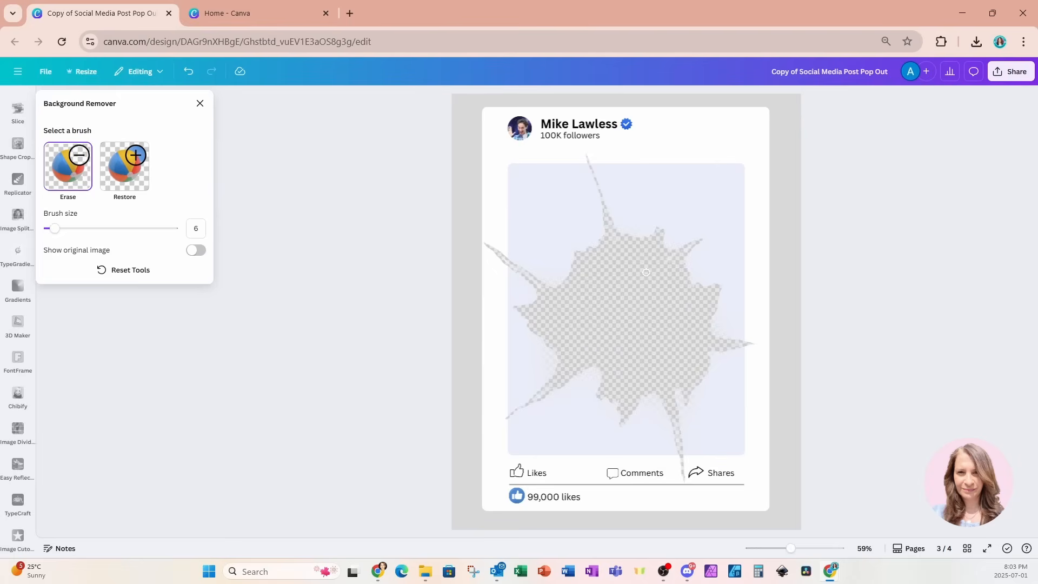
left_click(200, 103)
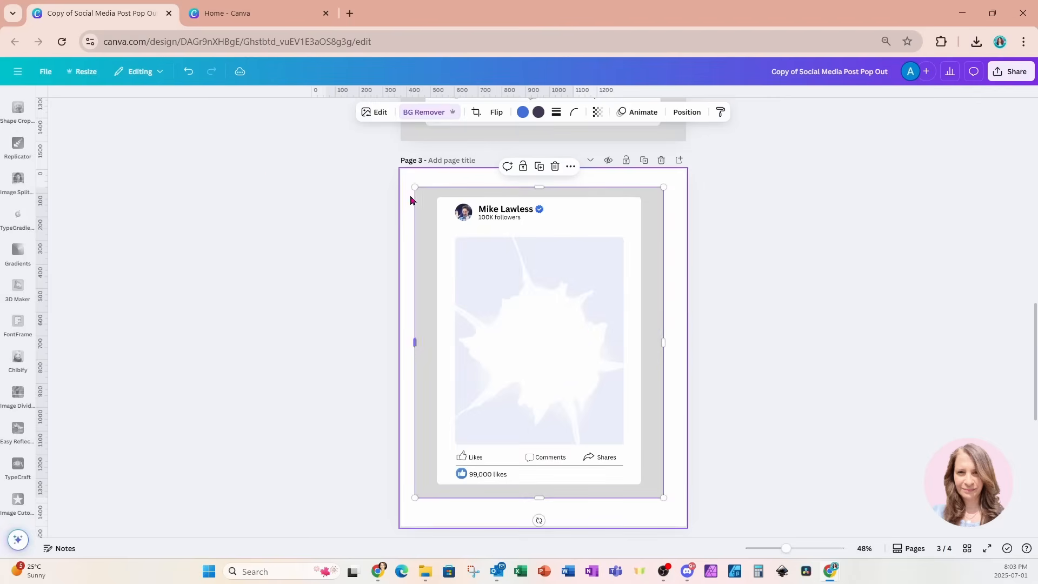
Enlarge the torn-paper image from its top-left and bottom-right corners to about 1,200 × 1,500
left_click_drag(415, 187, 400, 169)
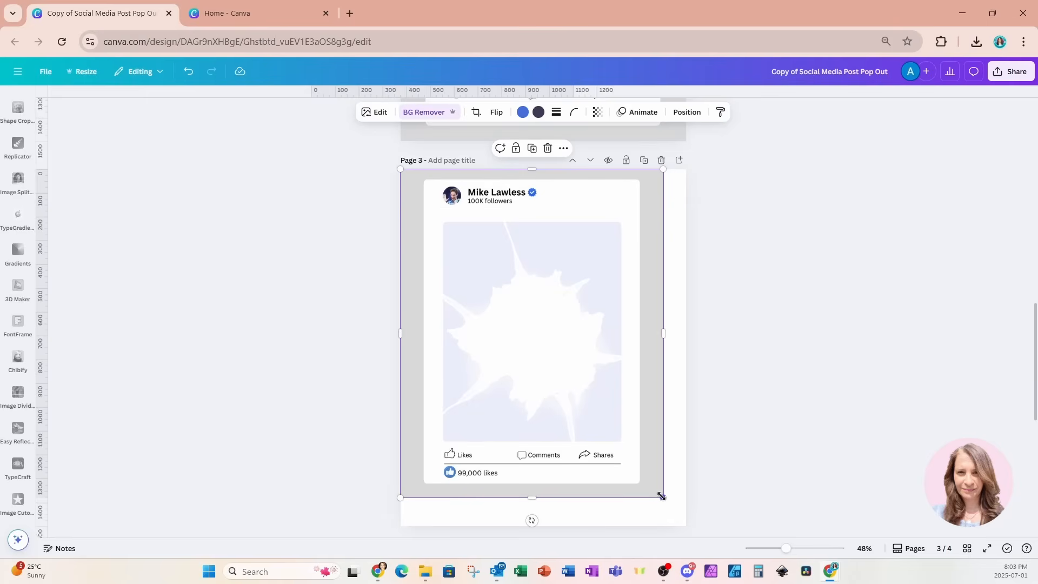
left_click_drag(662, 497, 685, 523)
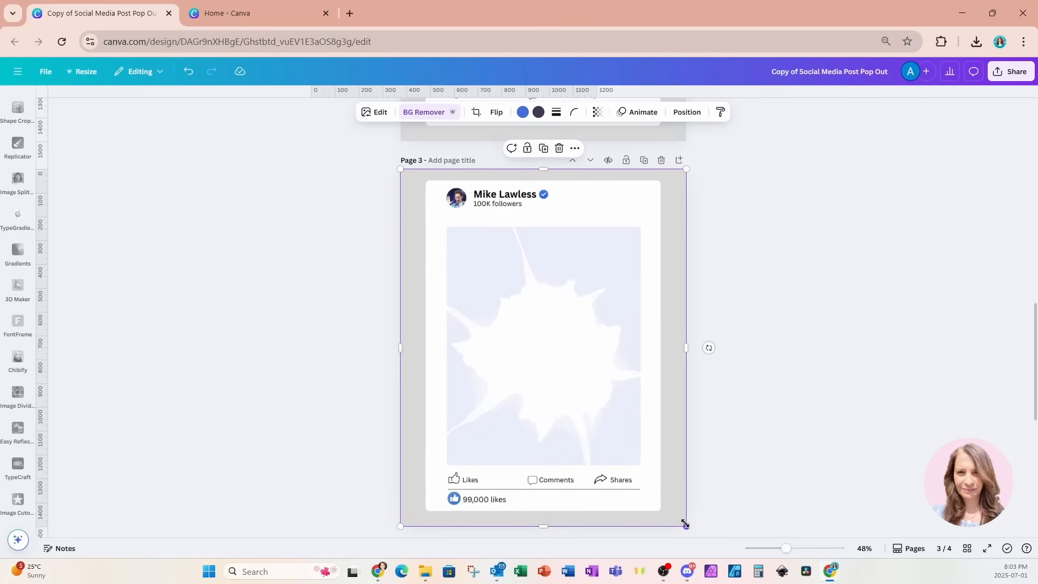
left_click(368, 279)
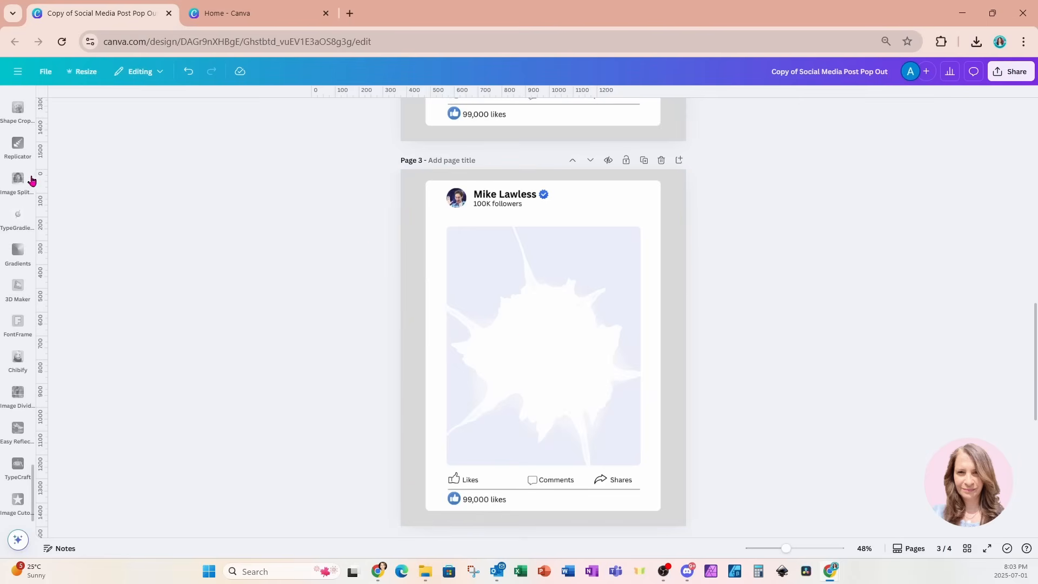
scroll(22, 174, "down", 5)
scroll(24, 177, "up", 20)
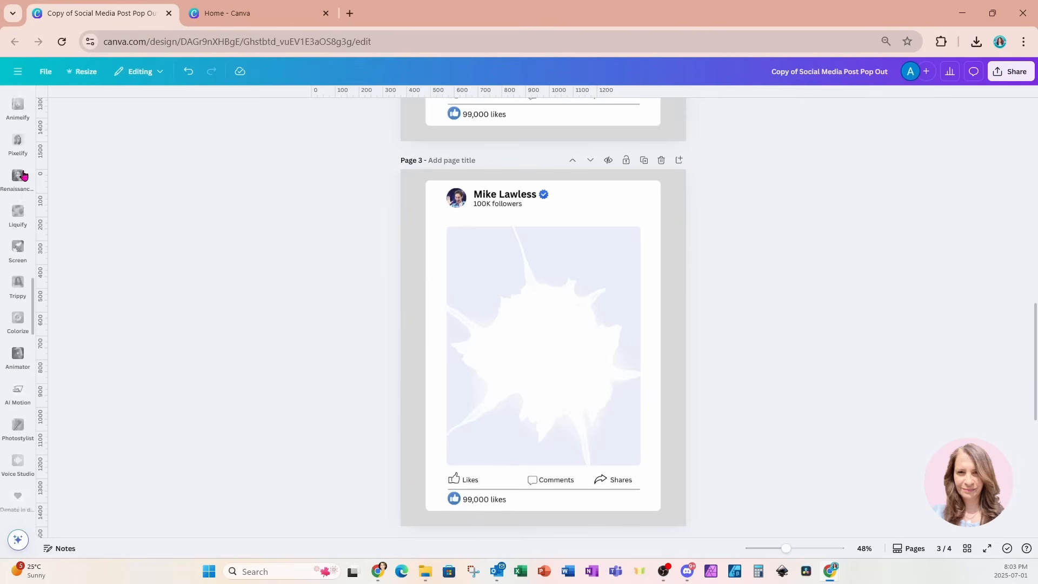
scroll(24, 176, "up", 5)
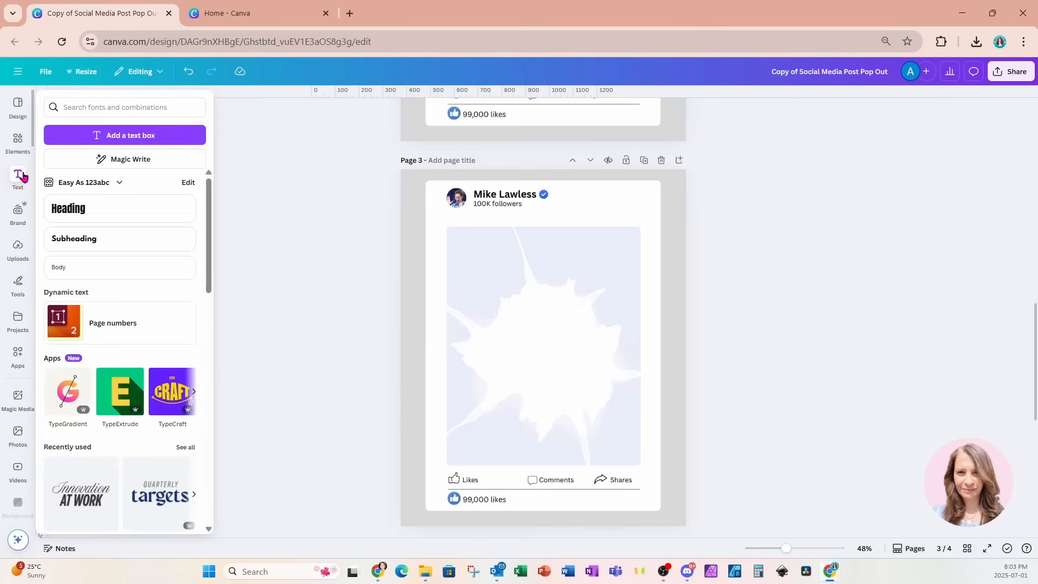
Add the waving man photo from Recently used, remove its green background, and add the galaxy image
left_click(19, 144)
left_click(55, 149)
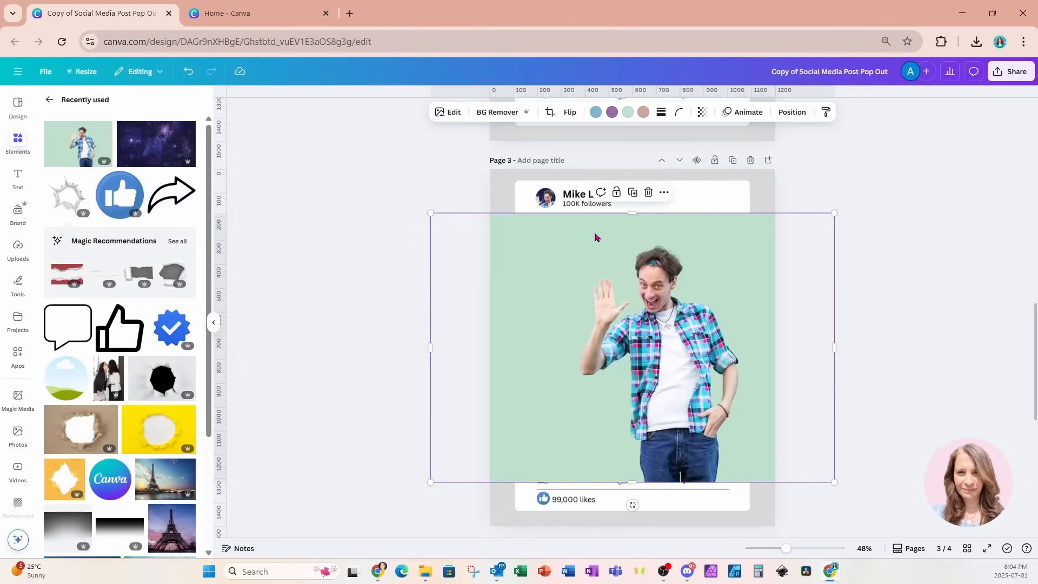
left_click(501, 113)
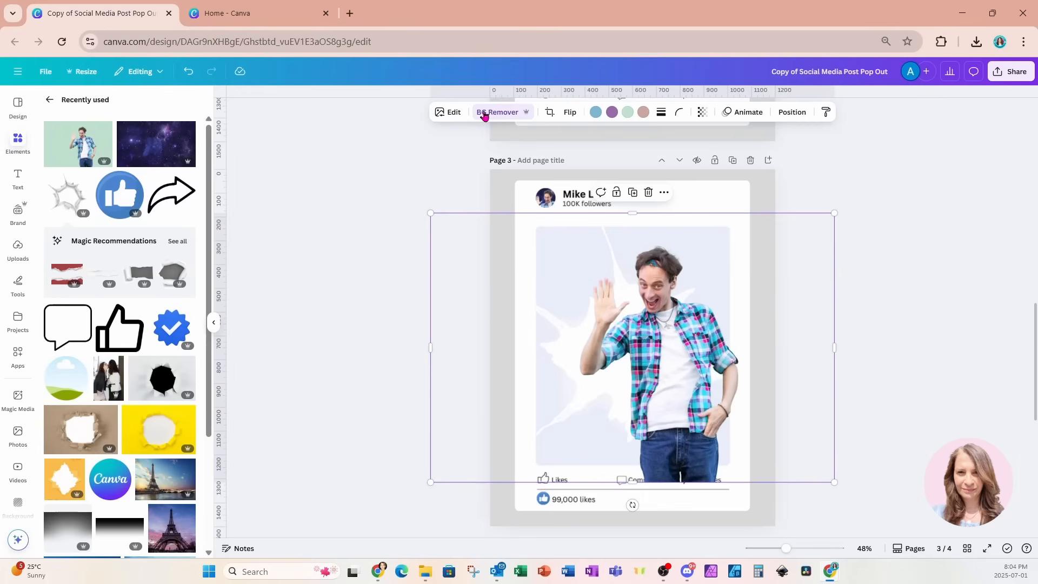
left_click(138, 152)
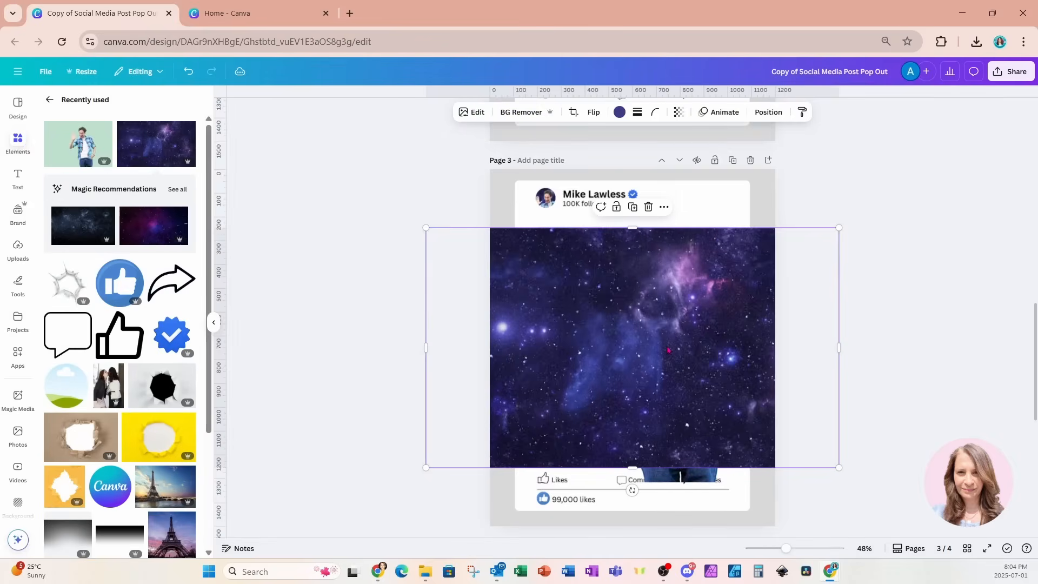
Layer the galaxy beneath the man and torn paper, then crop the man's bottom, left and right
left_click(764, 121)
left_click_drag(158, 186, 158, 261)
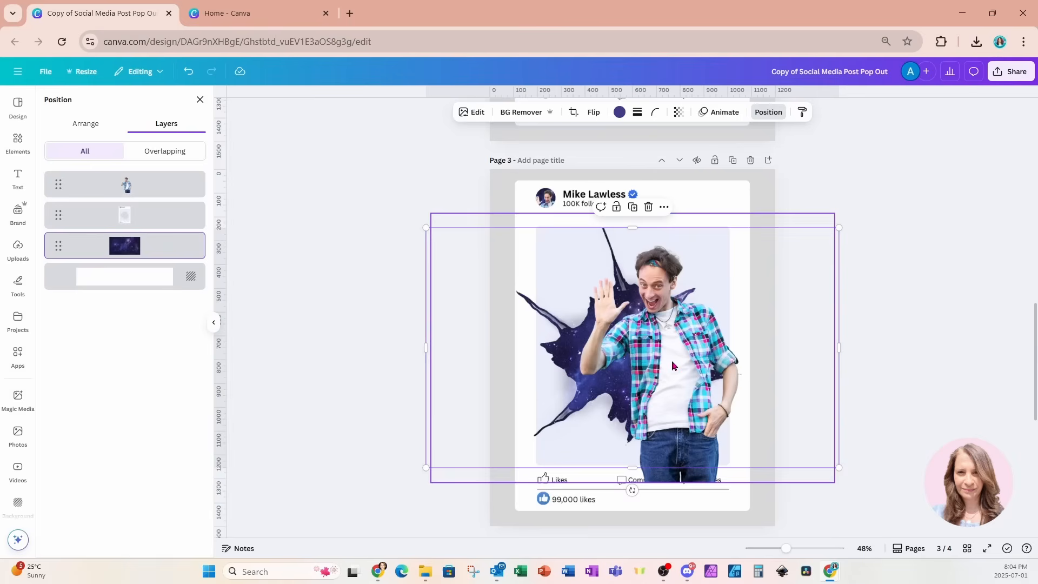
left_click(698, 326)
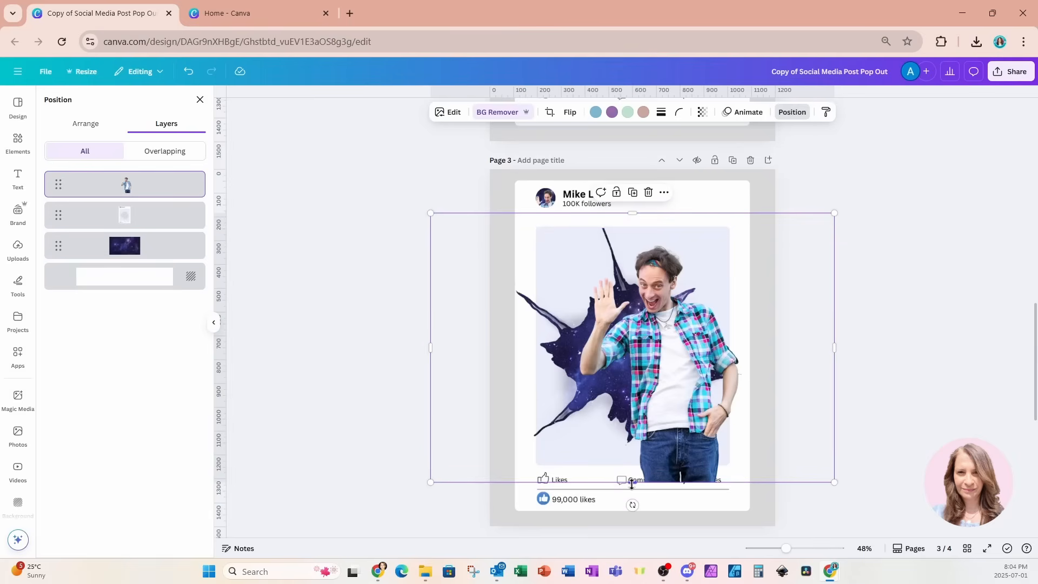
left_click_drag(631, 483, 631, 438)
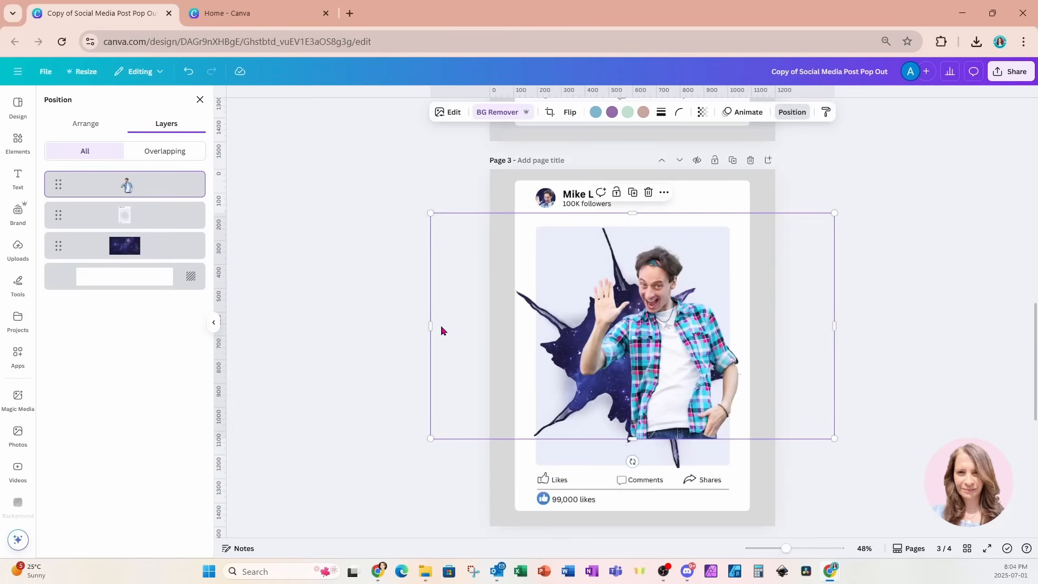
left_click_drag(433, 325, 531, 326)
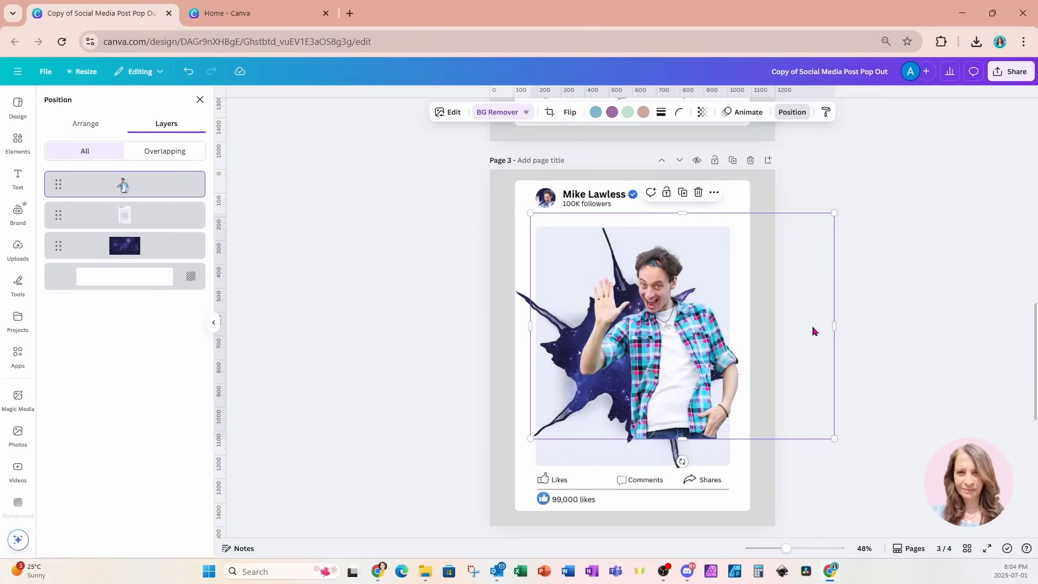
left_click_drag(837, 326, 754, 325)
Enlarge the waving man, move him left and up over the post, and crop his bottom
left_click_drag(696, 353, 661, 361)
left_click_drag(719, 448, 795, 535)
left_click_drag(745, 482, 686, 461)
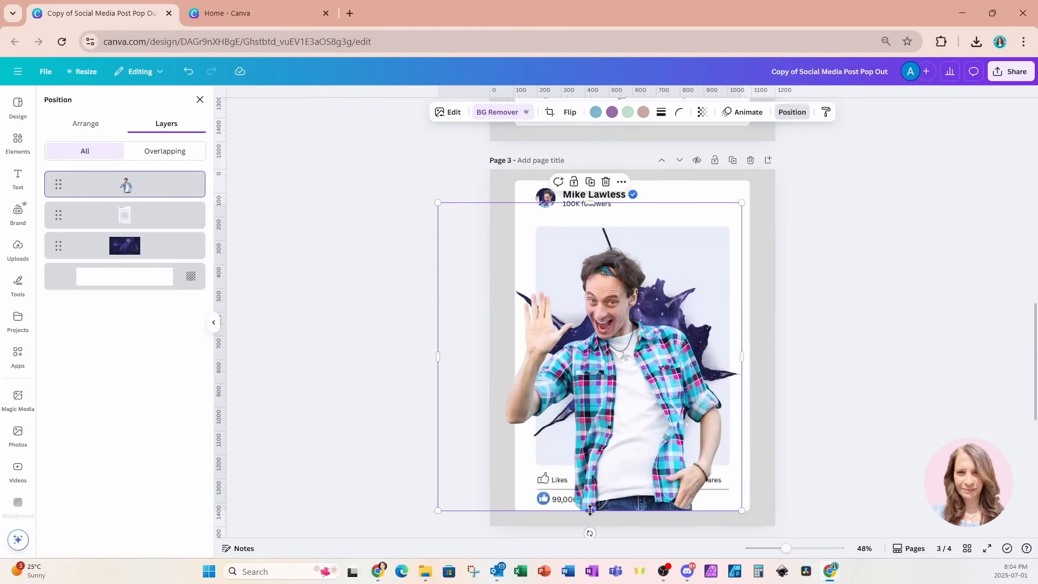
left_click_drag(590, 510, 603, 467)
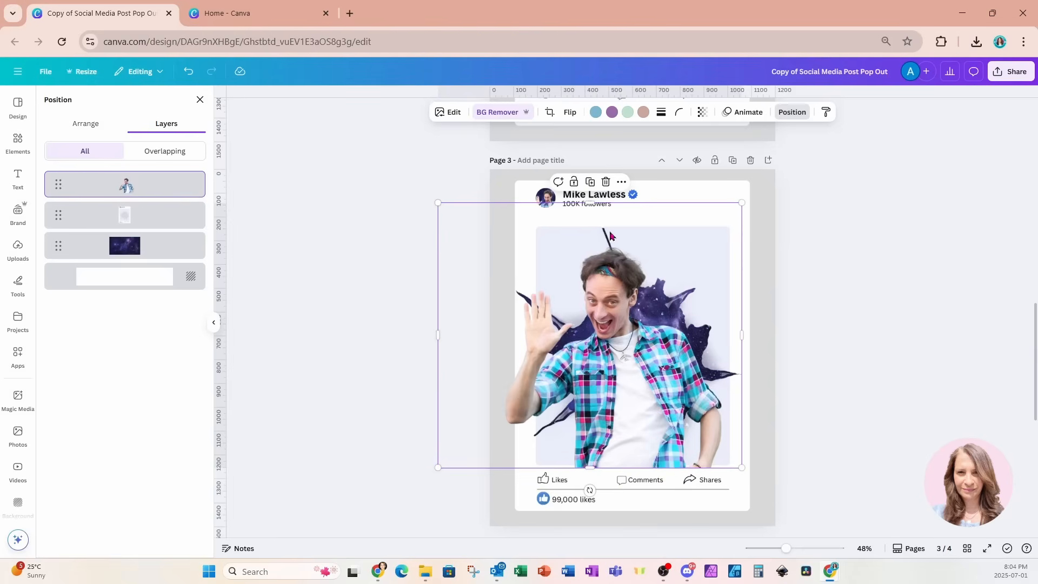
Duplicate the waving man, put one copy below the torn paper, and crop the top copy to his chest
left_click(590, 182)
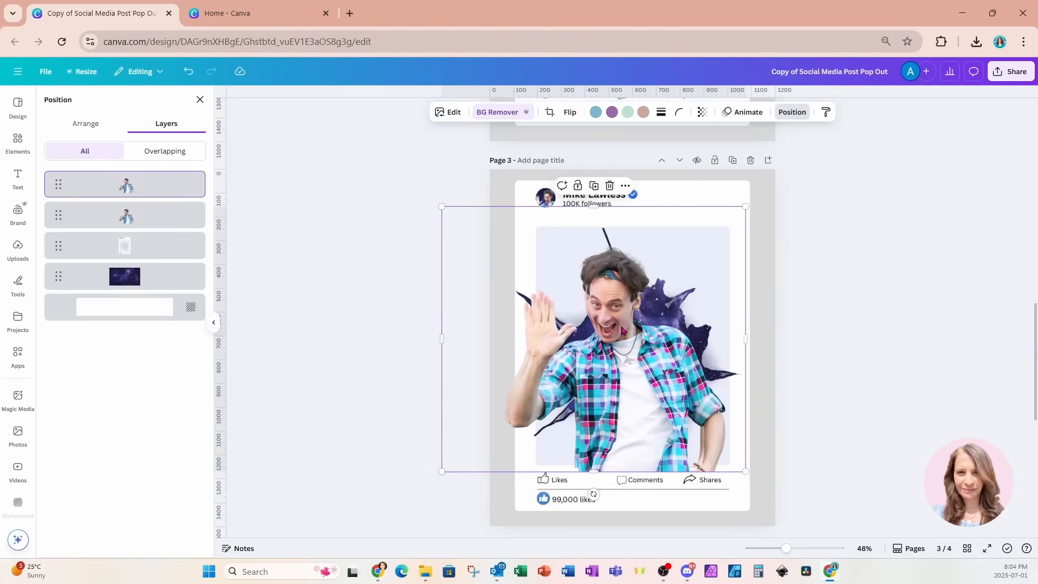
left_click_drag(621, 329, 620, 326)
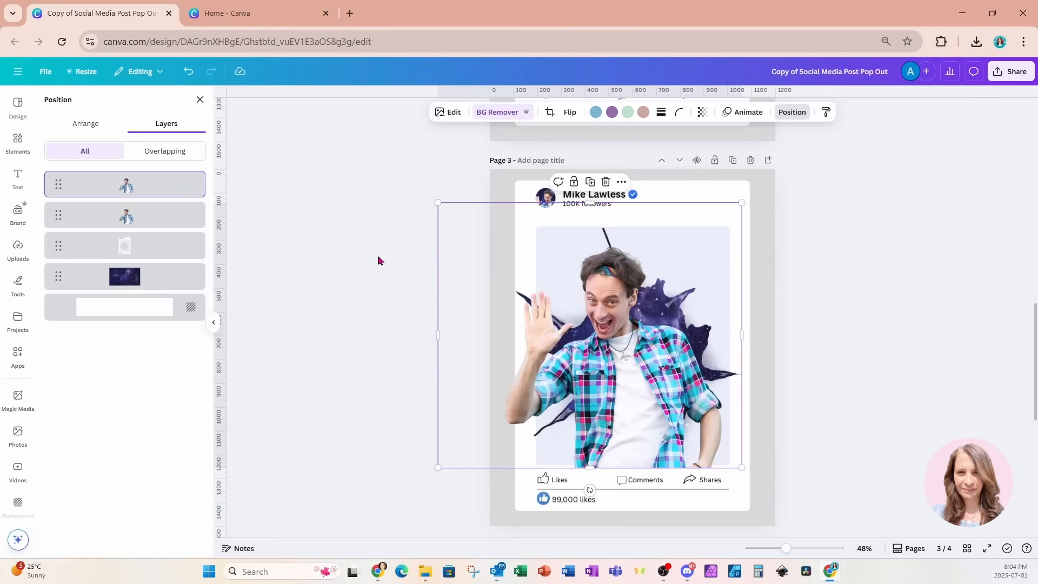
left_click(150, 223)
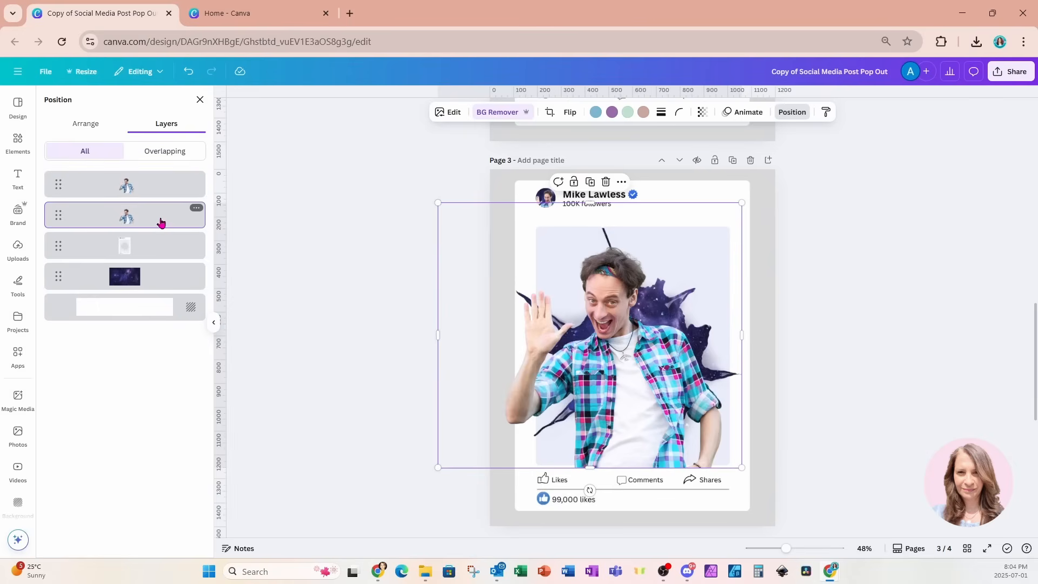
left_click_drag(160, 222, 160, 260)
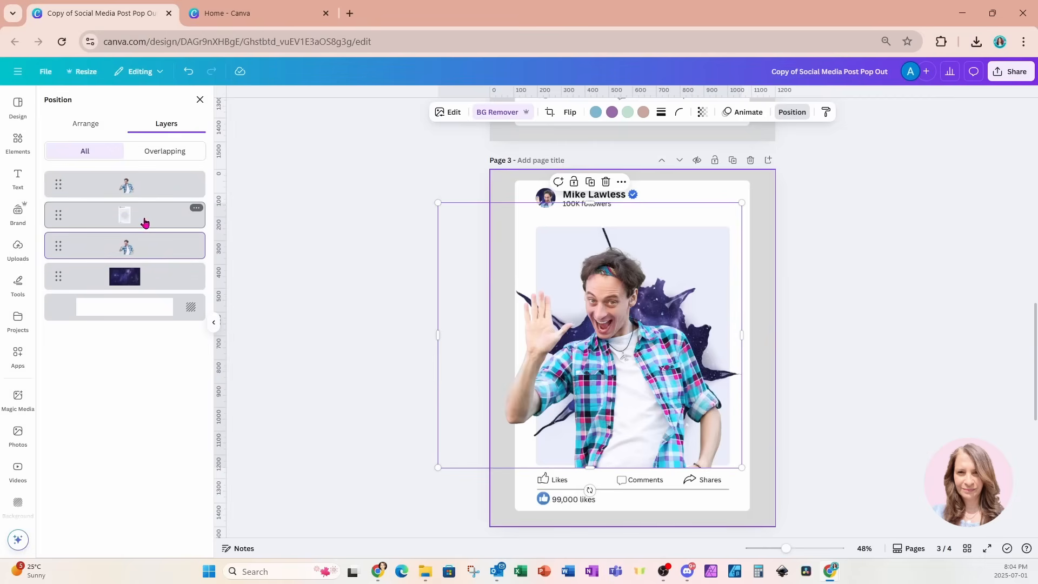
left_click(145, 185)
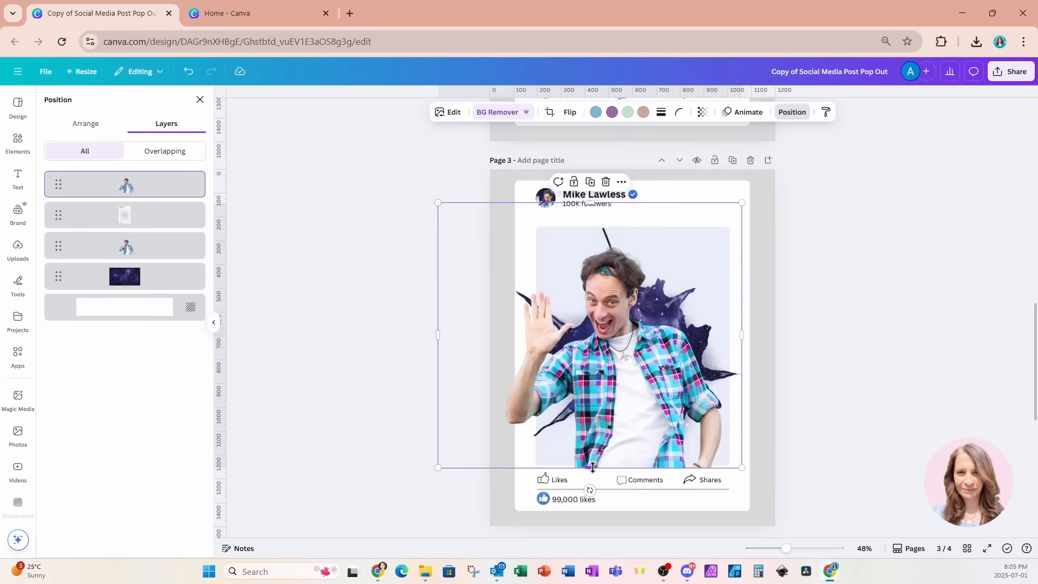
left_click_drag(593, 467, 599, 387)
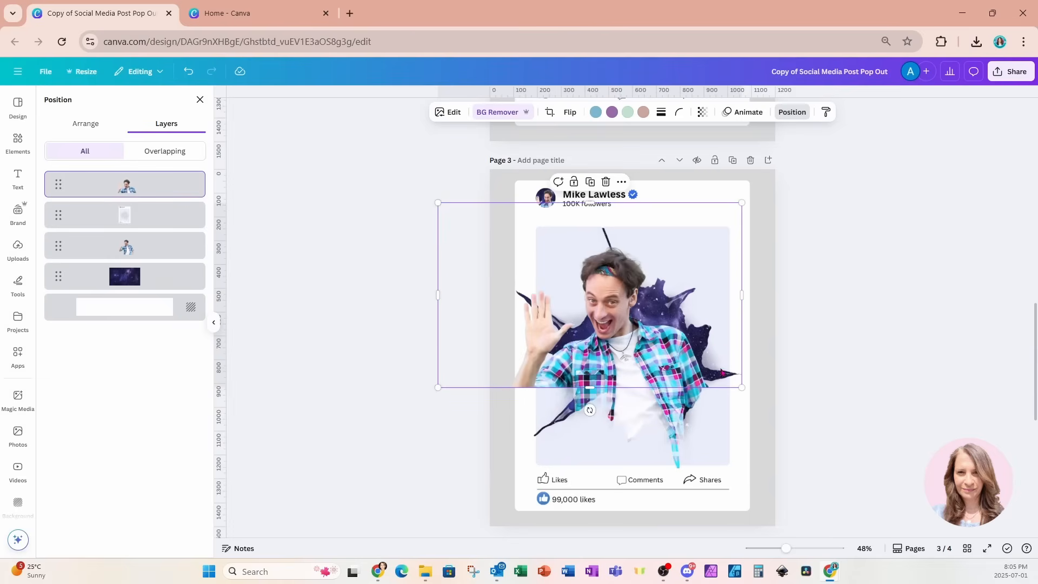
Trim both sides of the top man copy, then duplicate it aligned over the original
left_click_drag(741, 296, 693, 308)
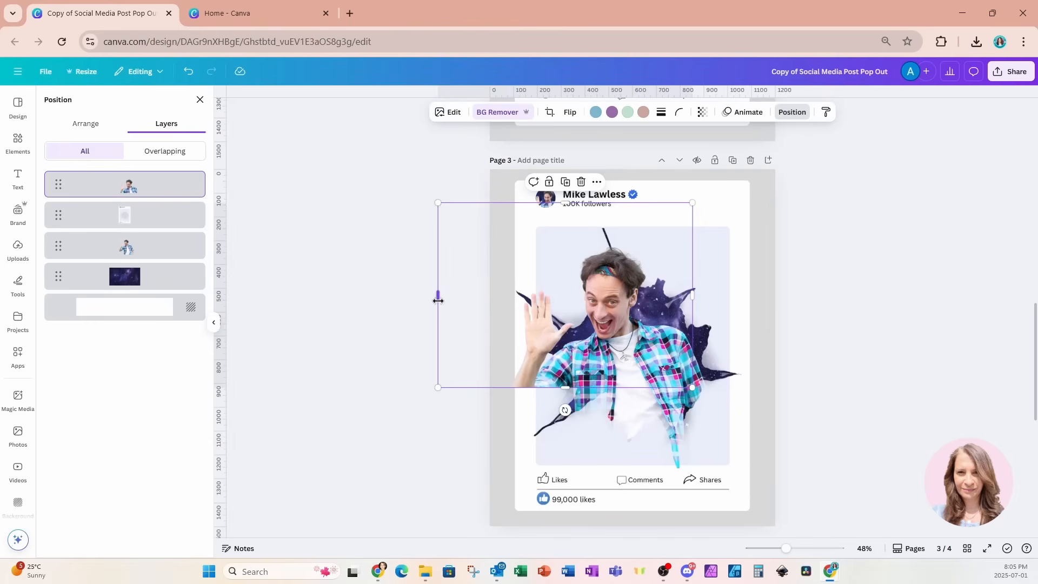
left_click_drag(438, 300, 493, 296)
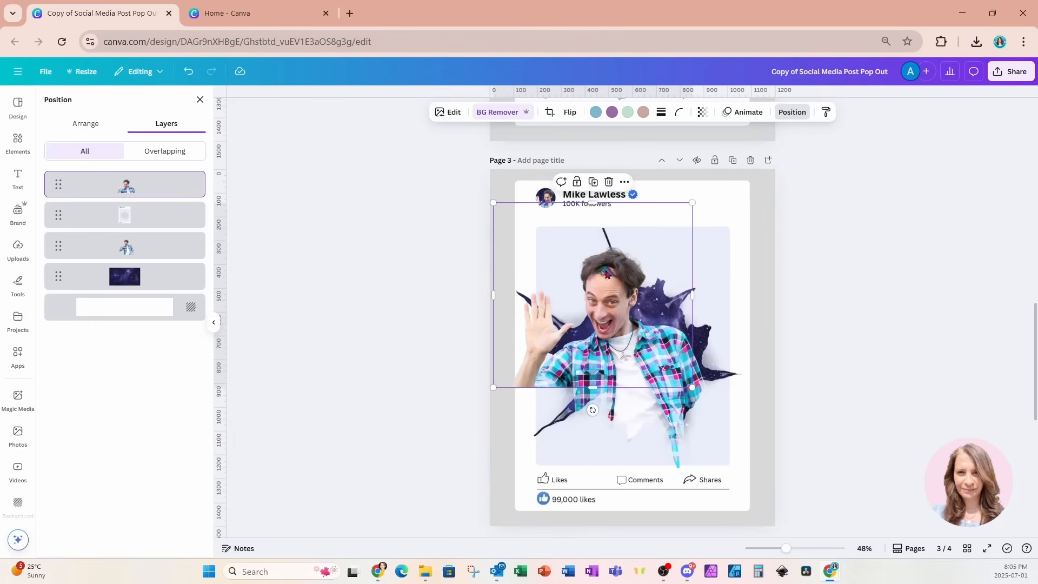
left_click(593, 181)
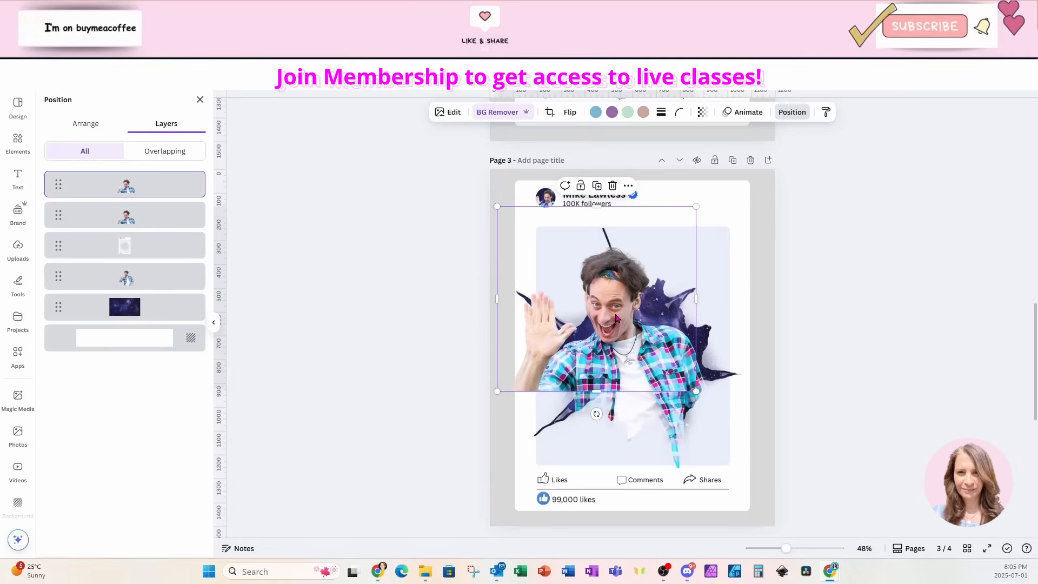
mouse_move(616, 318)
left_mouse_down()
mouse_move(592, 311)
mouse_move(613, 314)
left_mouse_up()
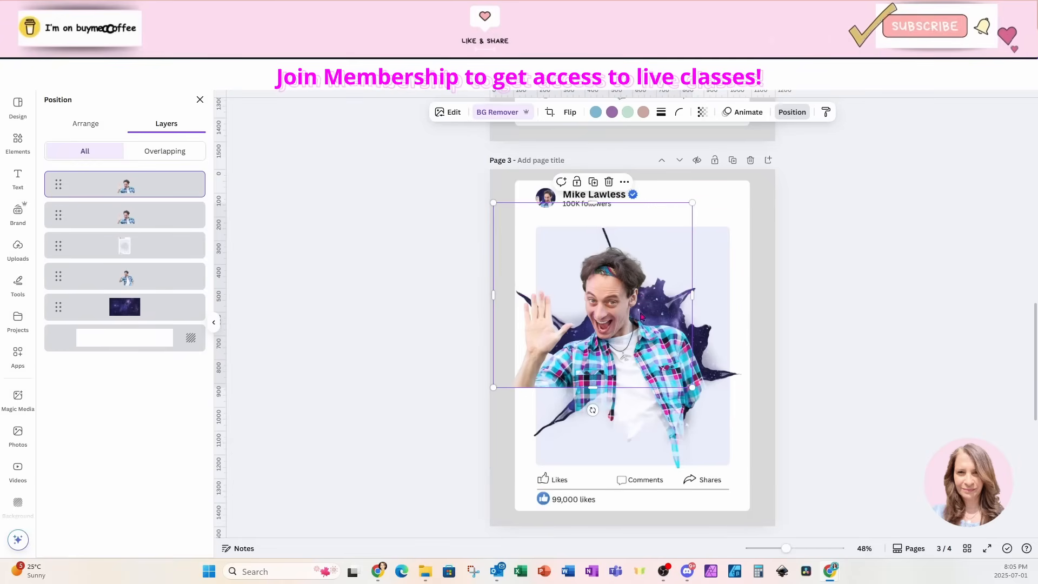
Crop the new copy to a narrow strip around the raised hand and arm, widening it slightly
left_click_drag(693, 294, 576, 297)
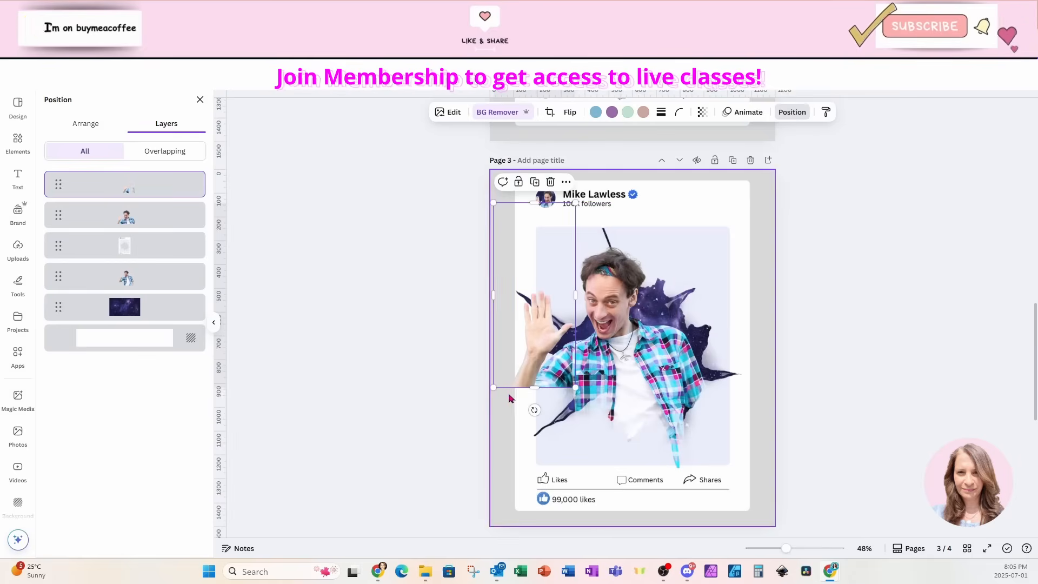
left_click_drag(535, 387, 534, 426)
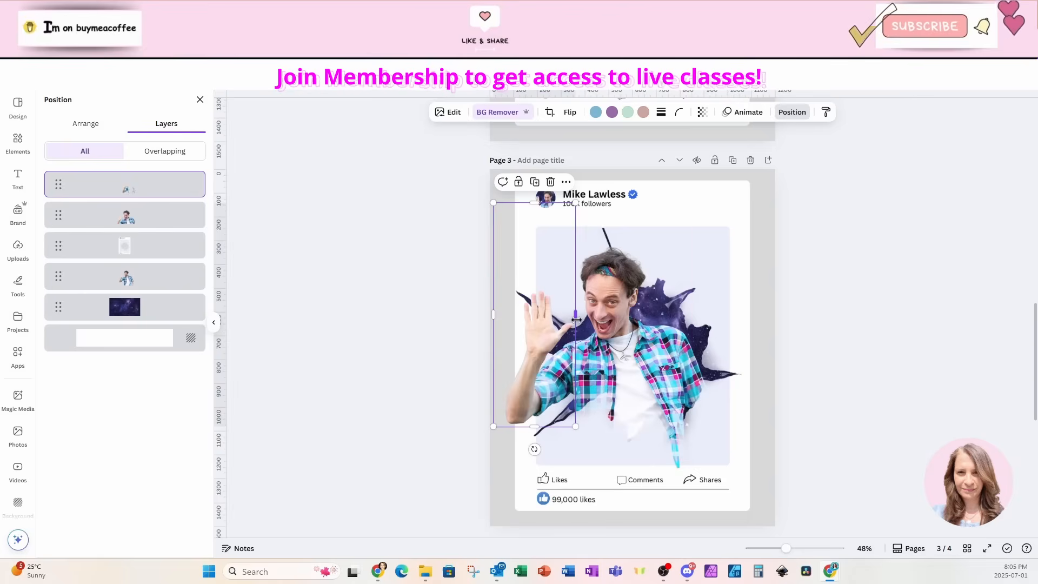
left_click(744, 253)
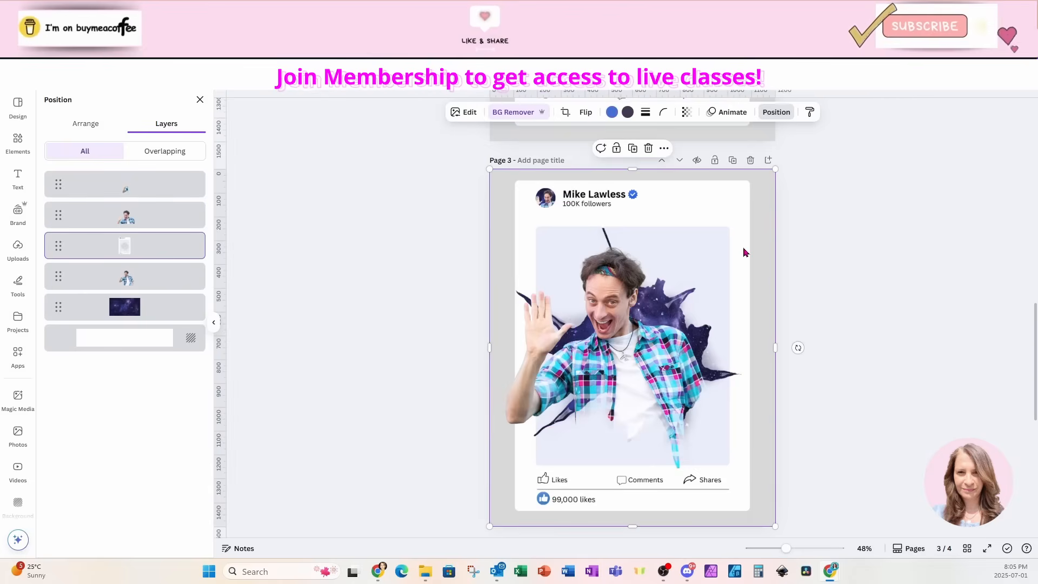
left_click(560, 324)
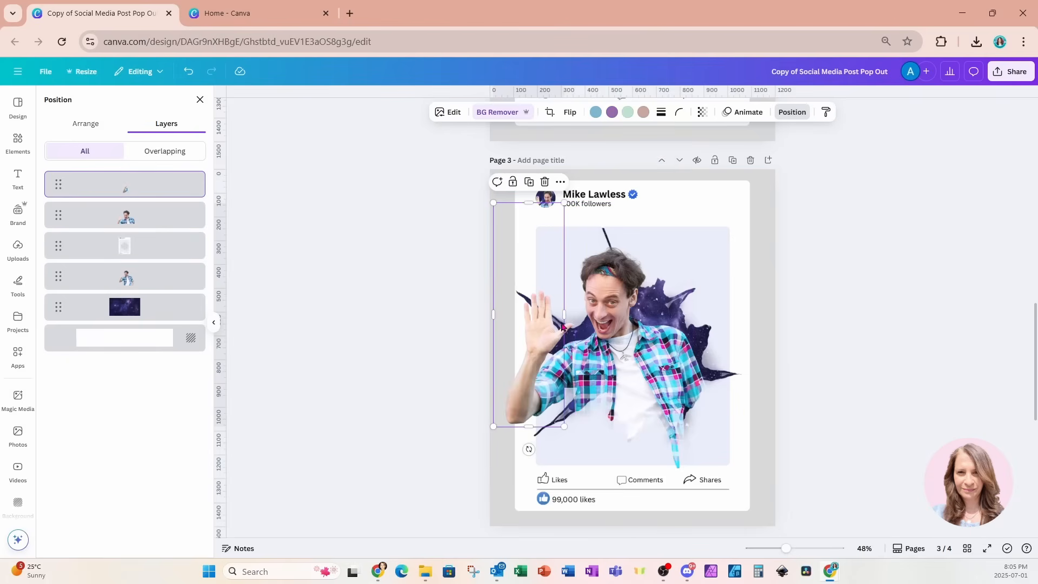
left_click_drag(564, 314, 571, 319)
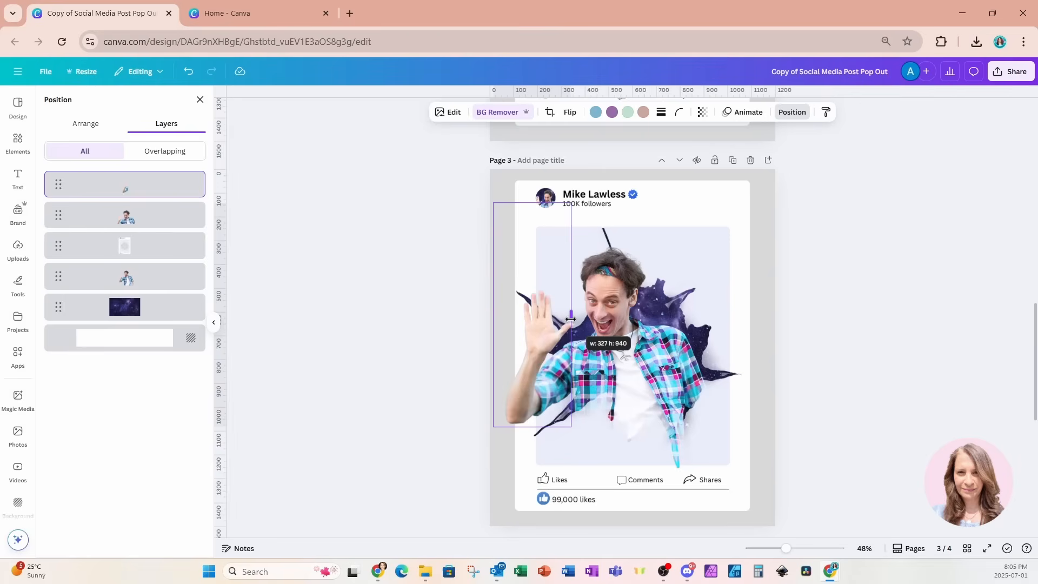
left_click_drag(571, 319, 571, 319)
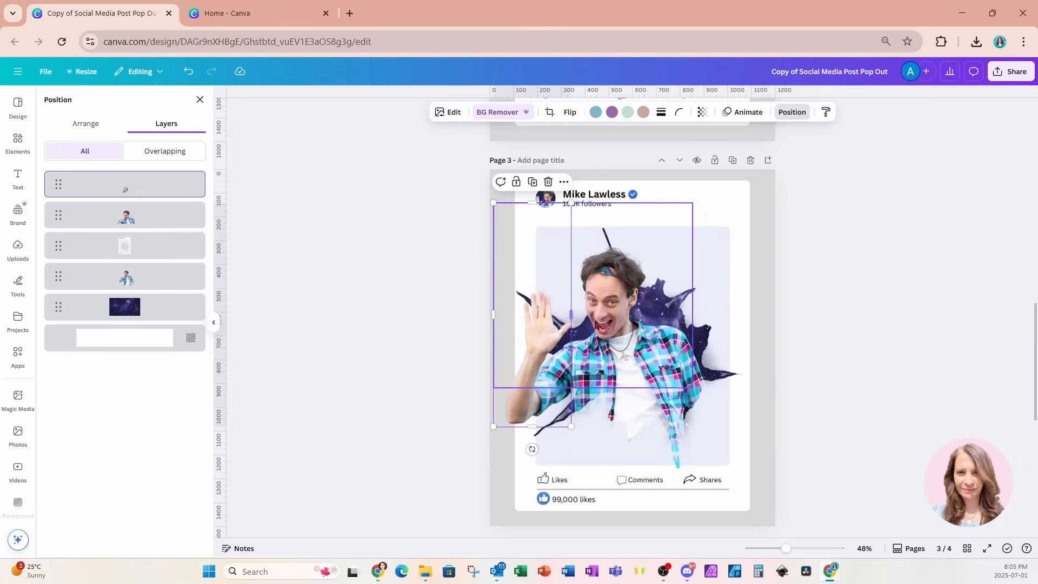
left_click(724, 279)
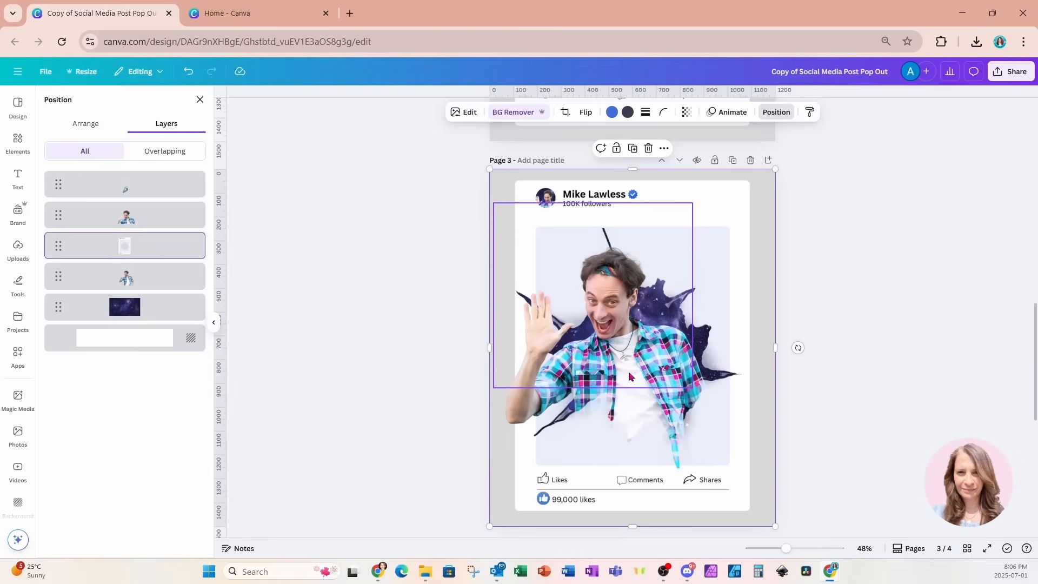
Copy the torn-paper graphic from page 1 and paste it onto page 3
scroll(629, 377, "up", 12)
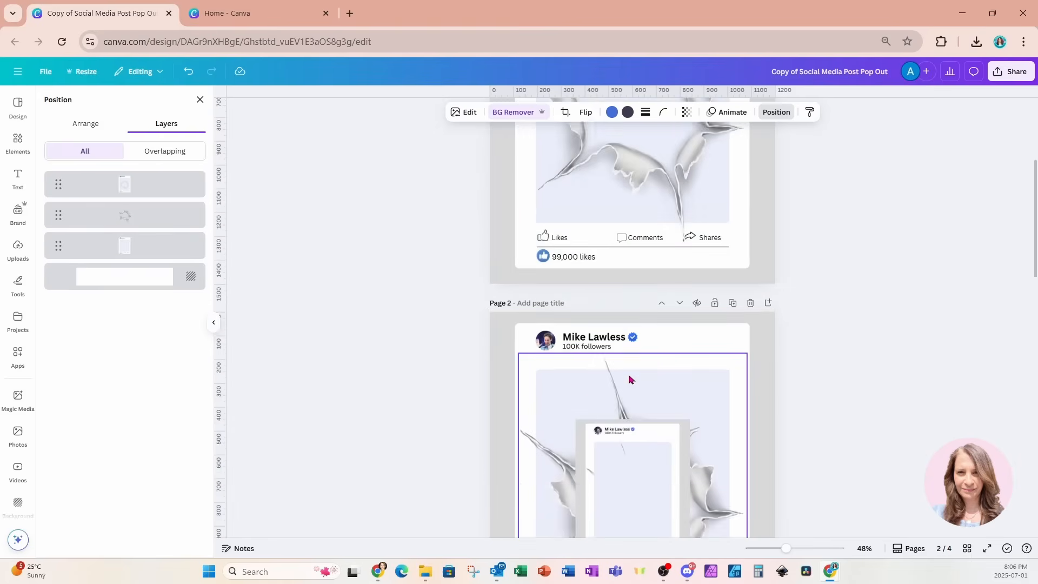
left_click(627, 349)
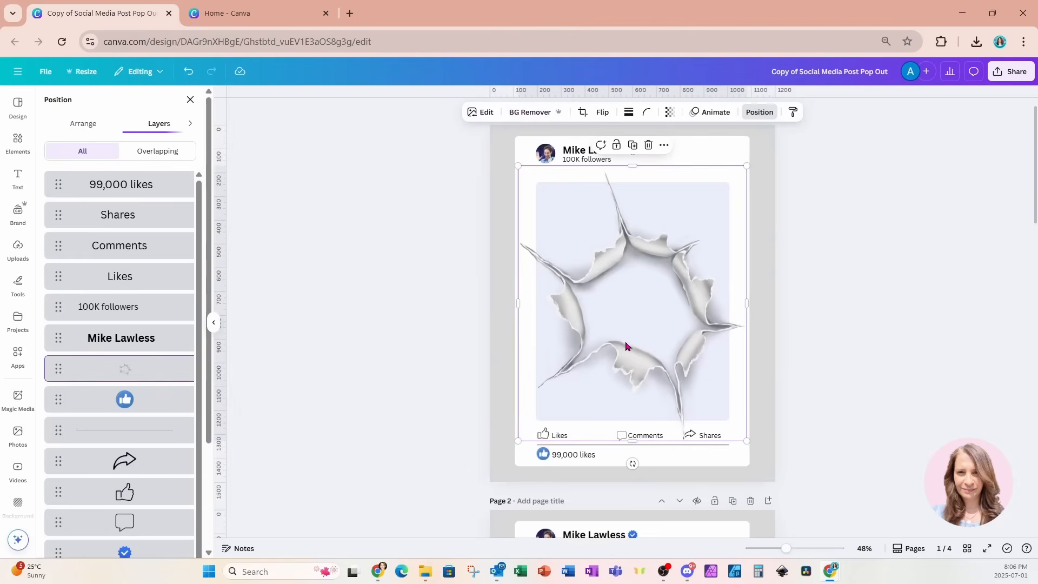
scroll(625, 346, "down", 12)
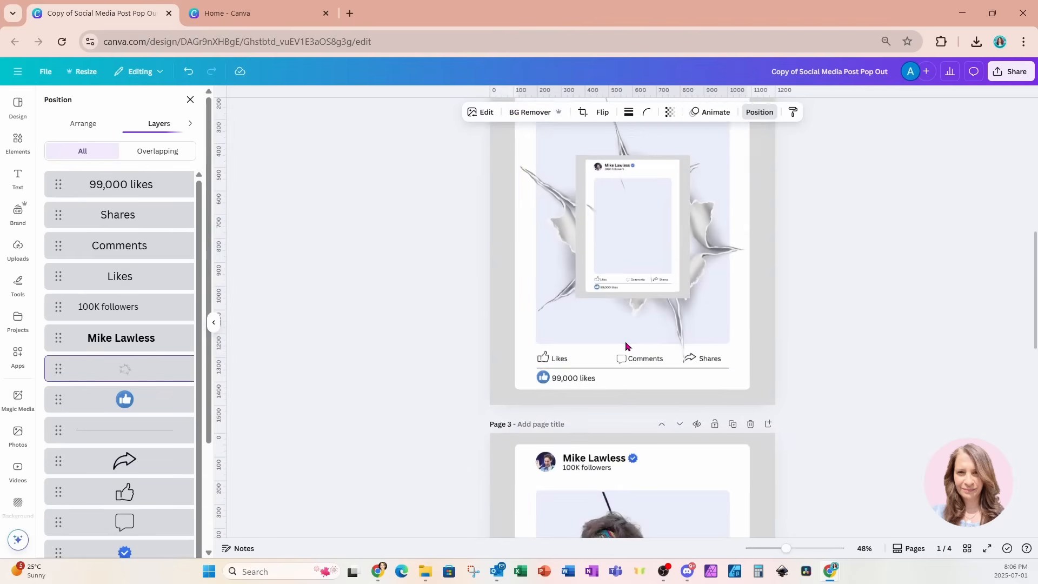
left_click(712, 389)
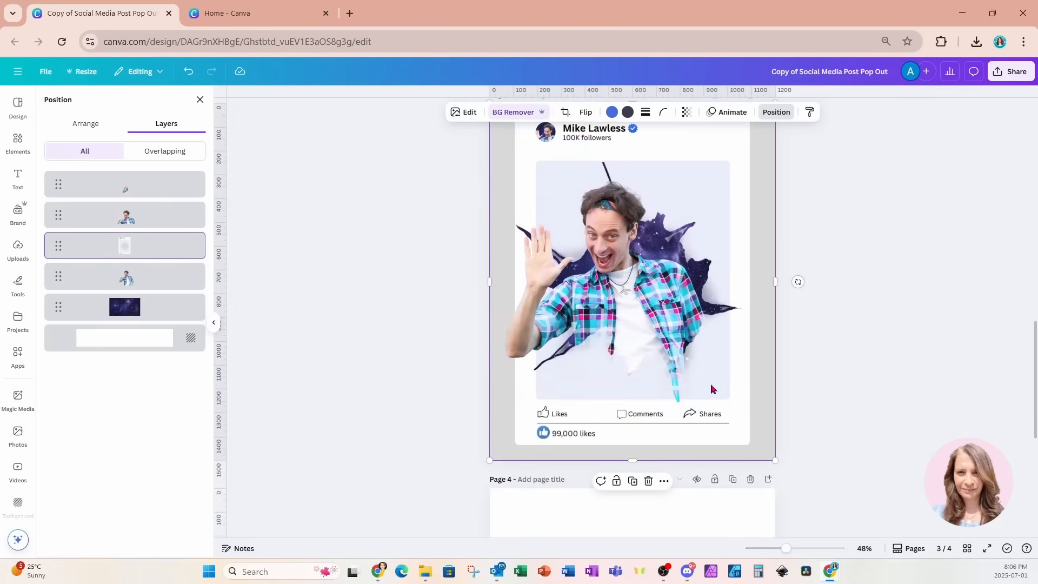
key("ctrl+v")
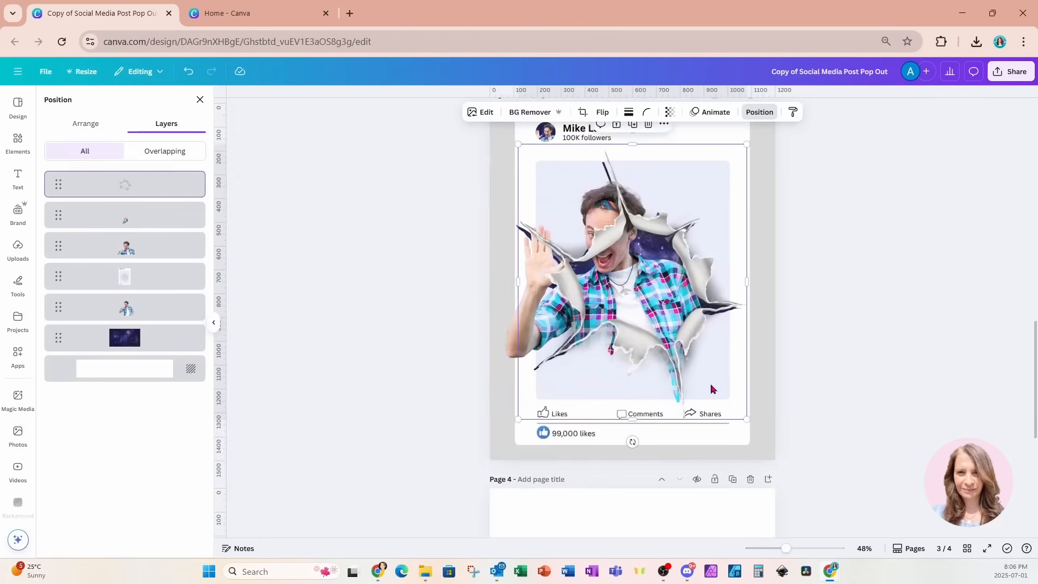
scroll(712, 389, "up", 1)
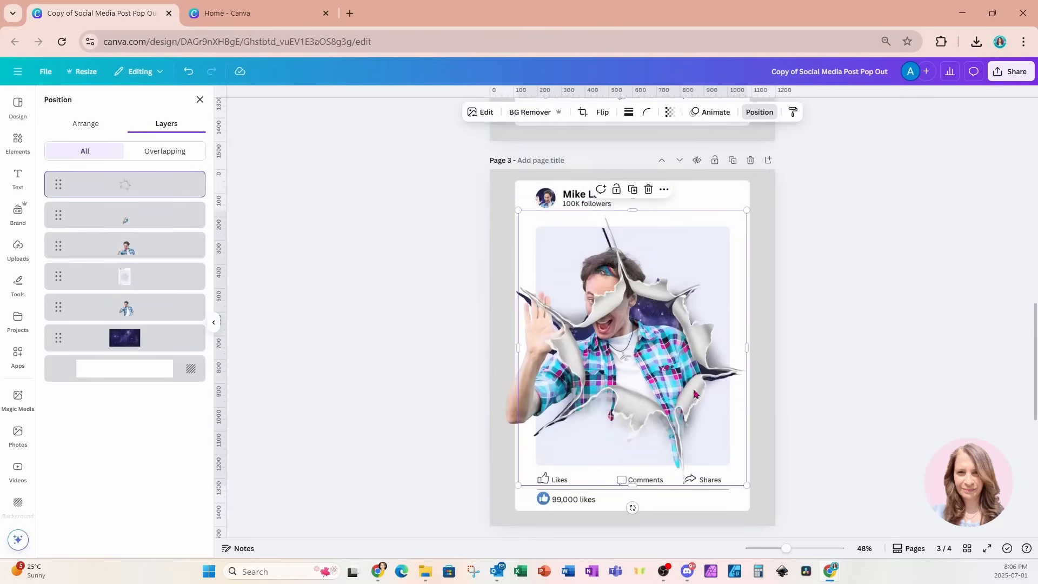
Enlarge and position the torn-paper graphic, rotate it upright, and move it beneath the man's copies
left_click_drag(691, 393, 688, 388)
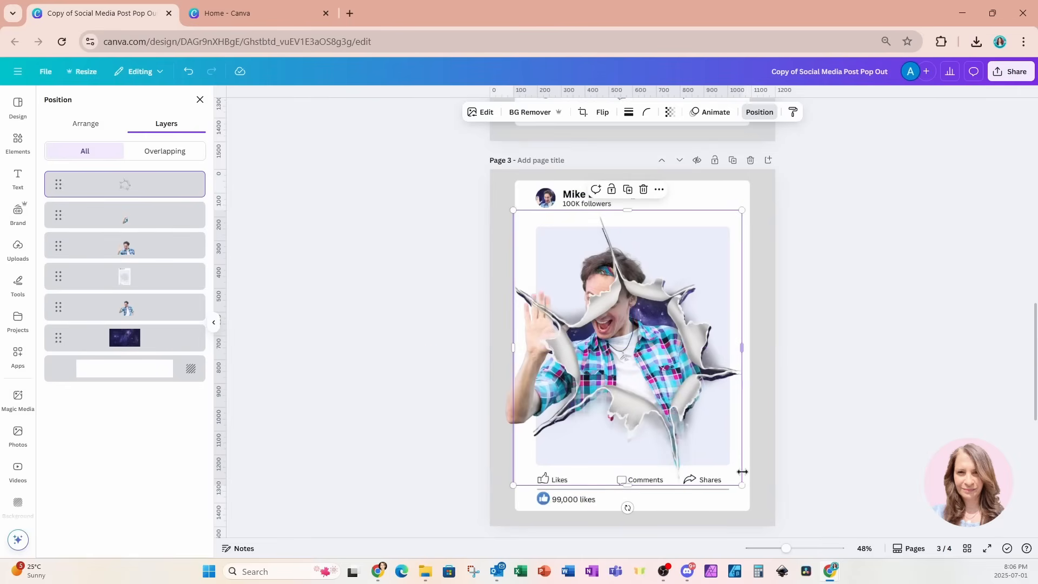
left_click_drag(741, 485, 751, 491)
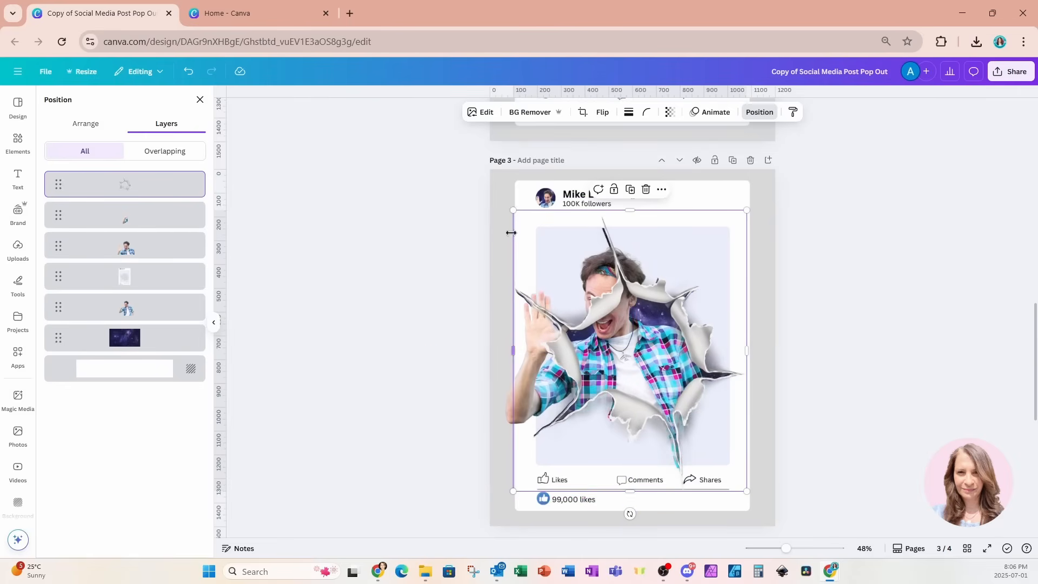
left_click_drag(512, 210, 511, 208)
left_click_drag(630, 514, 628, 513)
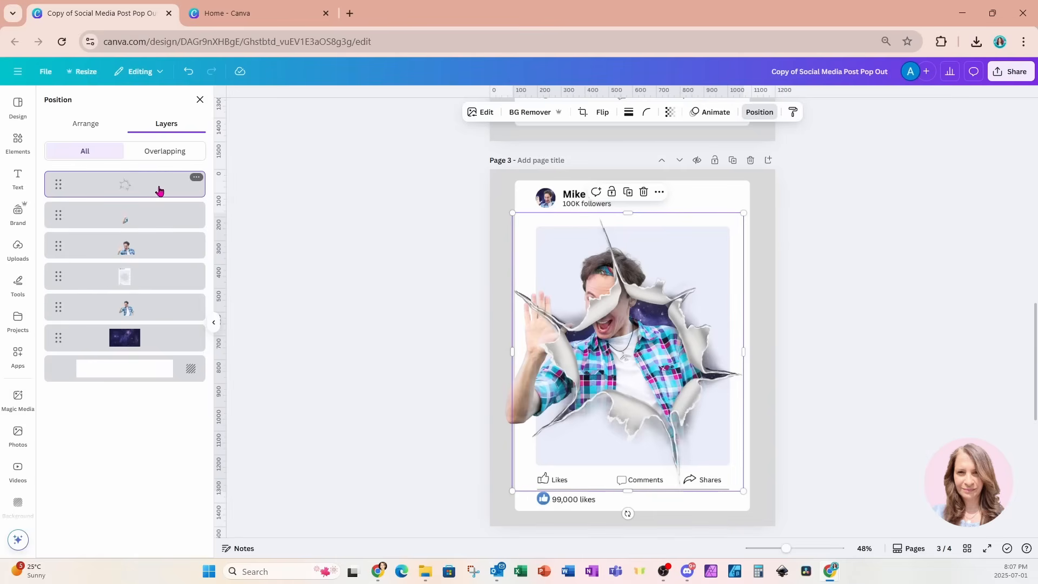
left_click_drag(159, 189, 162, 275)
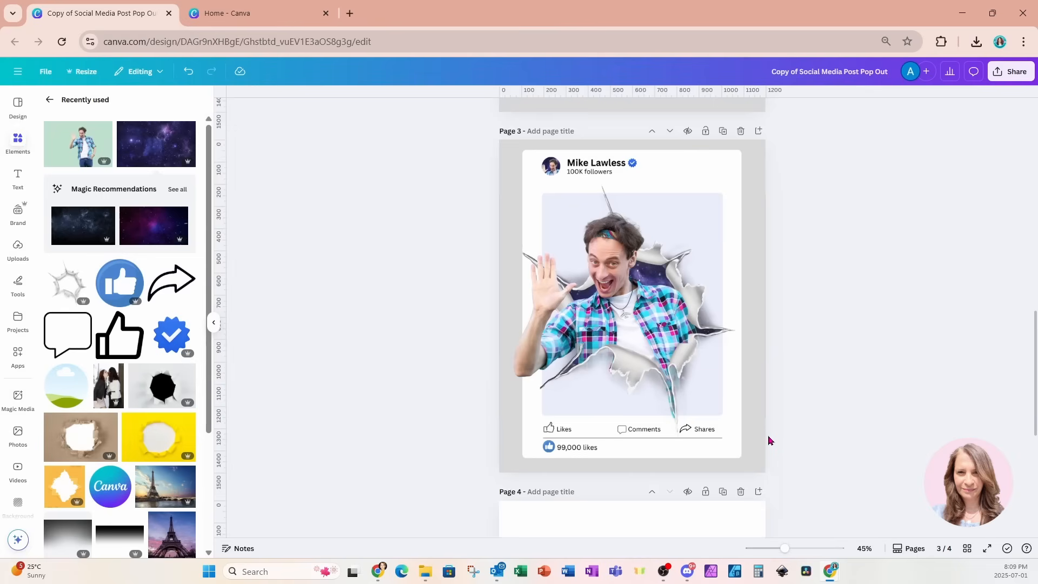
Close the Elements panel, zoom page 3 to 52%, and select the finished pop-out image
left_click(213, 325)
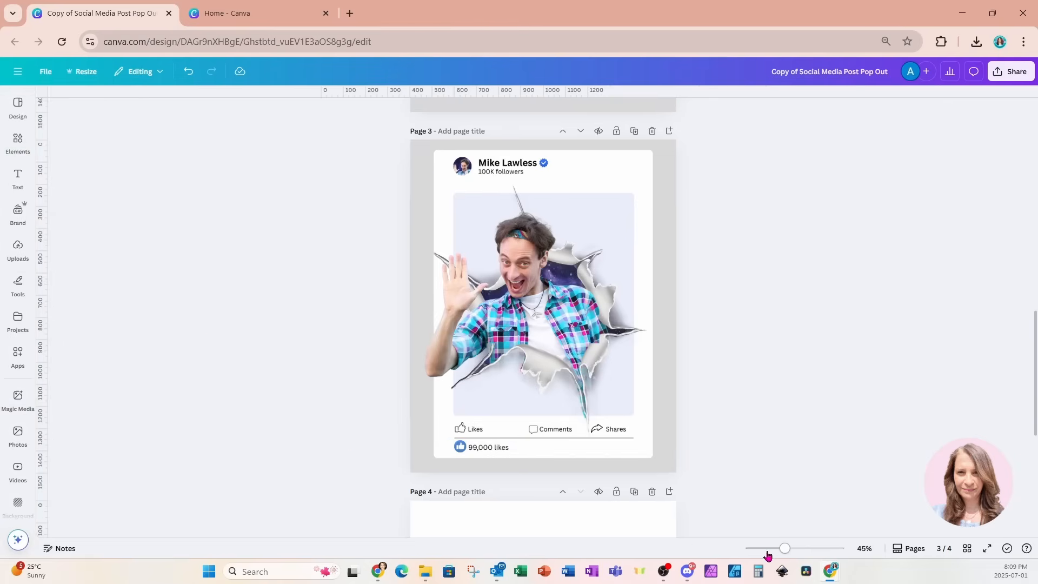
left_click_drag(783, 549, 787, 549)
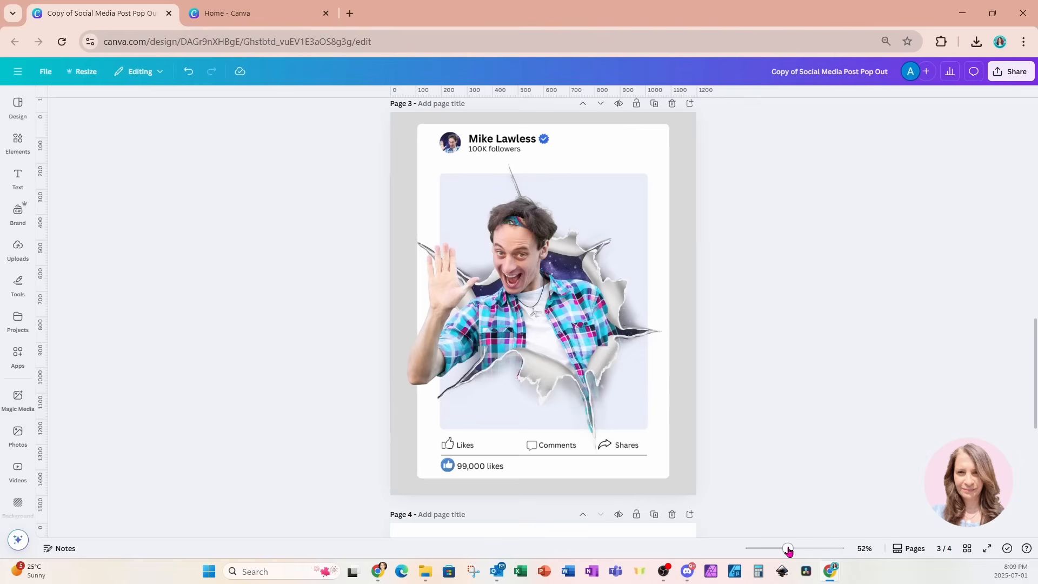
left_click(597, 412)
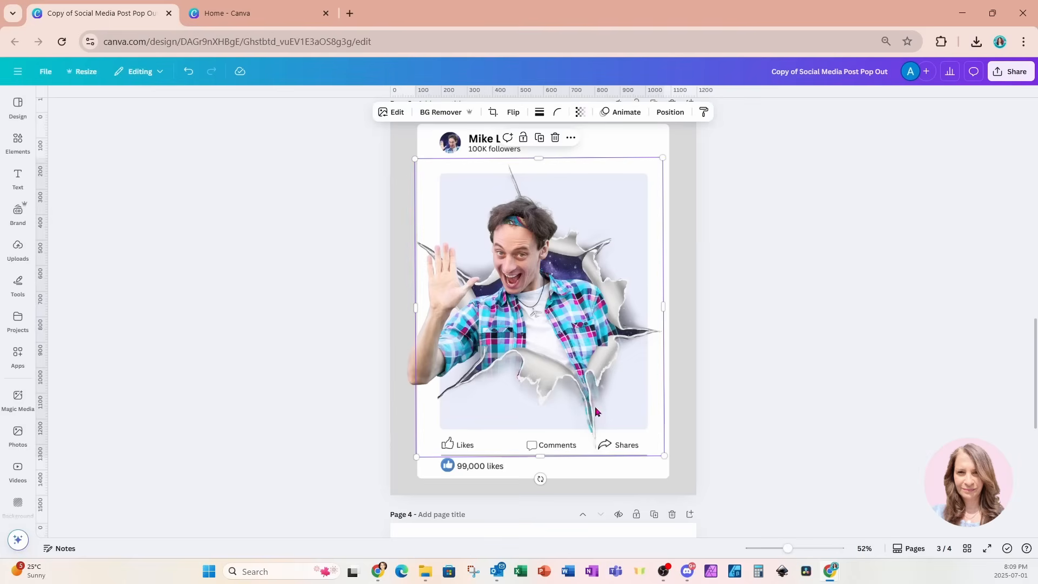